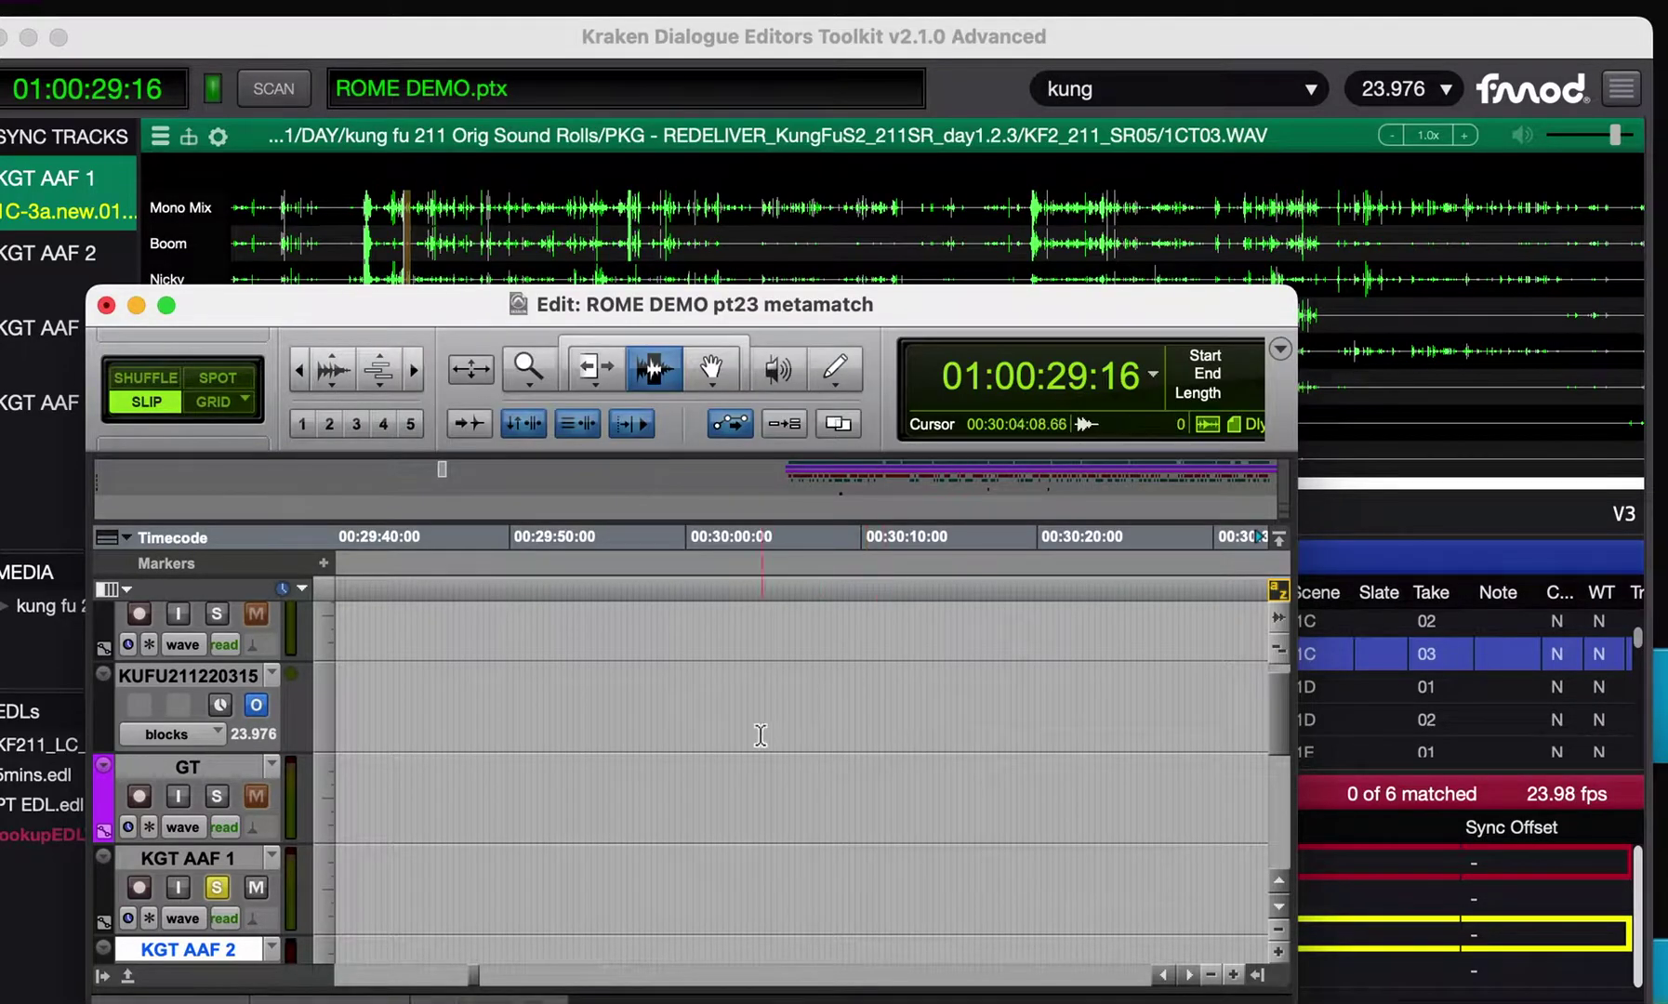
# Step: Locate the dialogue clips on the KGT AAF tracks and place the edit cursor among them on KGT AAF 2
pyautogui.click(733, 741)
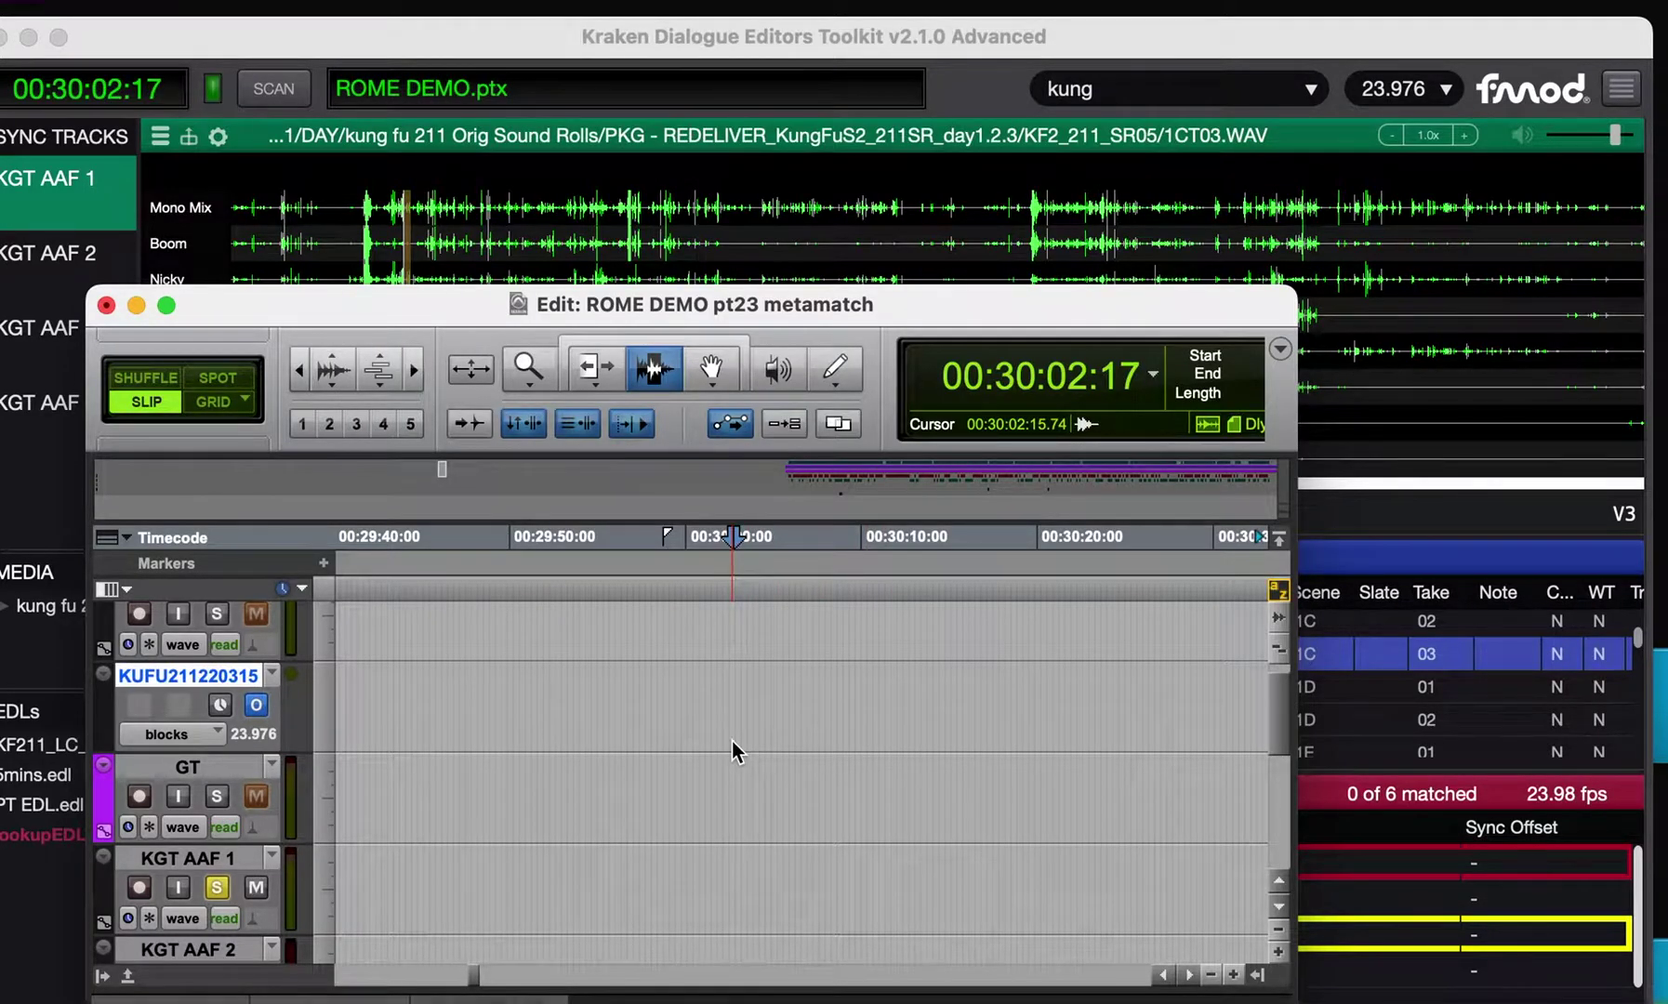
pyautogui.scroll(-3, 734, 752)
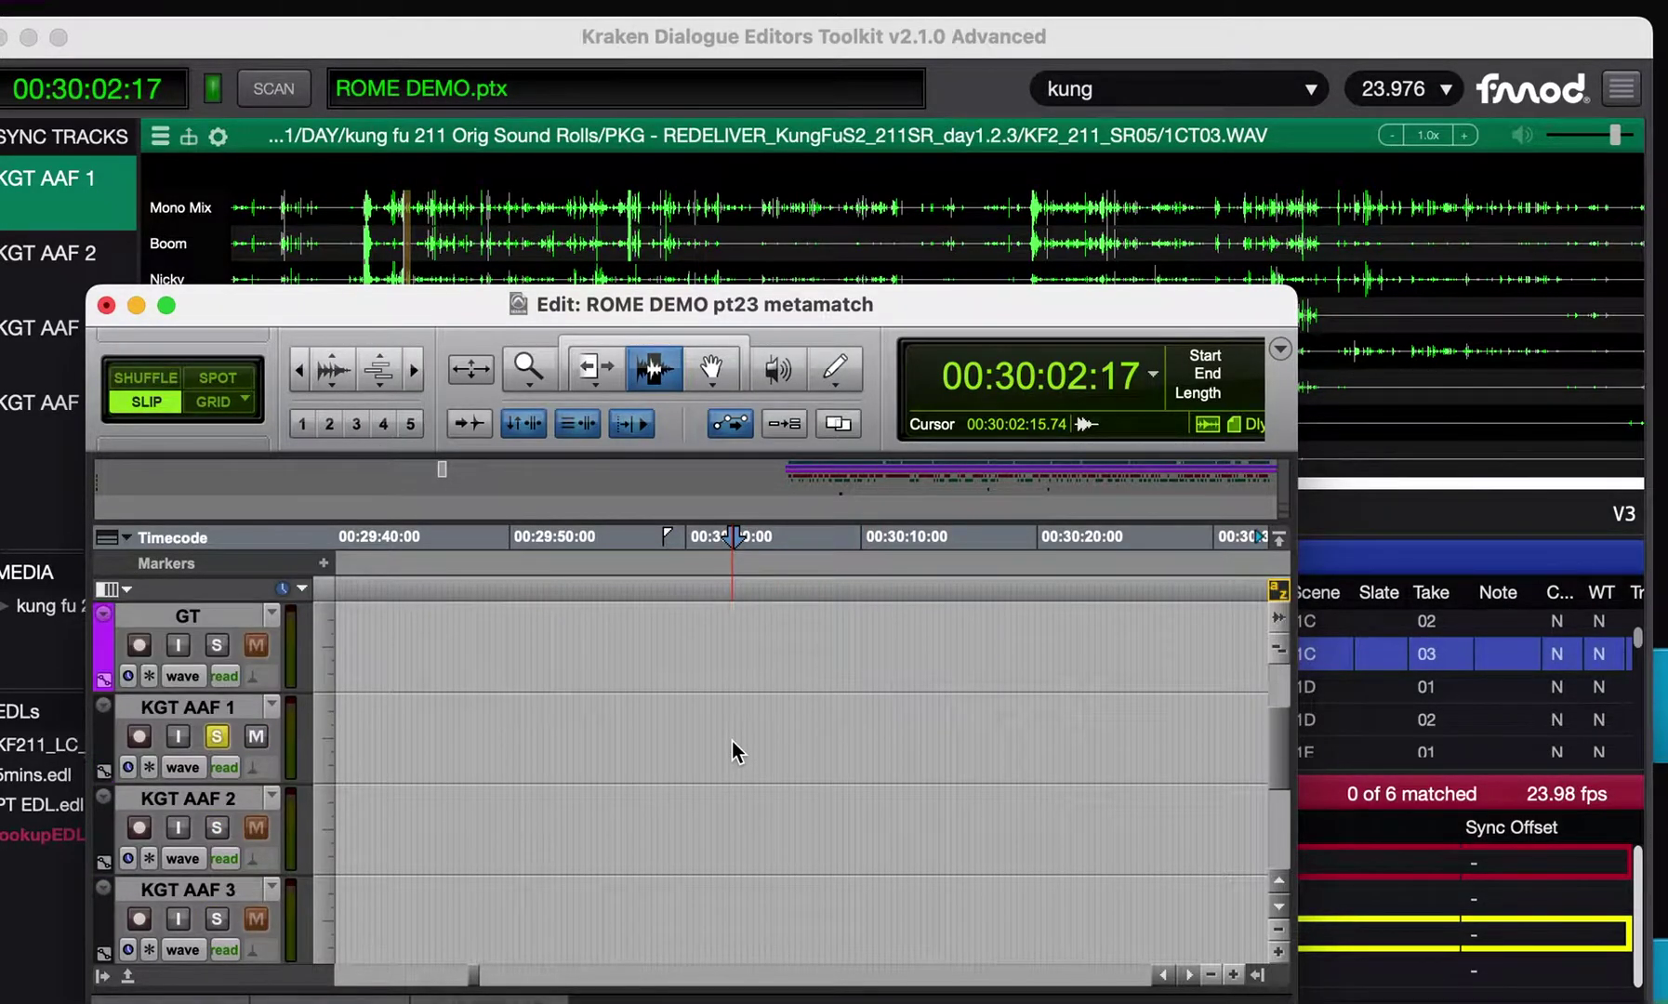
pyautogui.click(712, 770)
pyautogui.press('super+bracketleft')
pyautogui.press('super+bracketleft')
pyautogui.press('super+bracketleft')
pyautogui.press('super+bracketleft')
pyautogui.press('super+bracketleft')
pyautogui.press('super+bracketleft')
pyautogui.press('super+bracketleft')
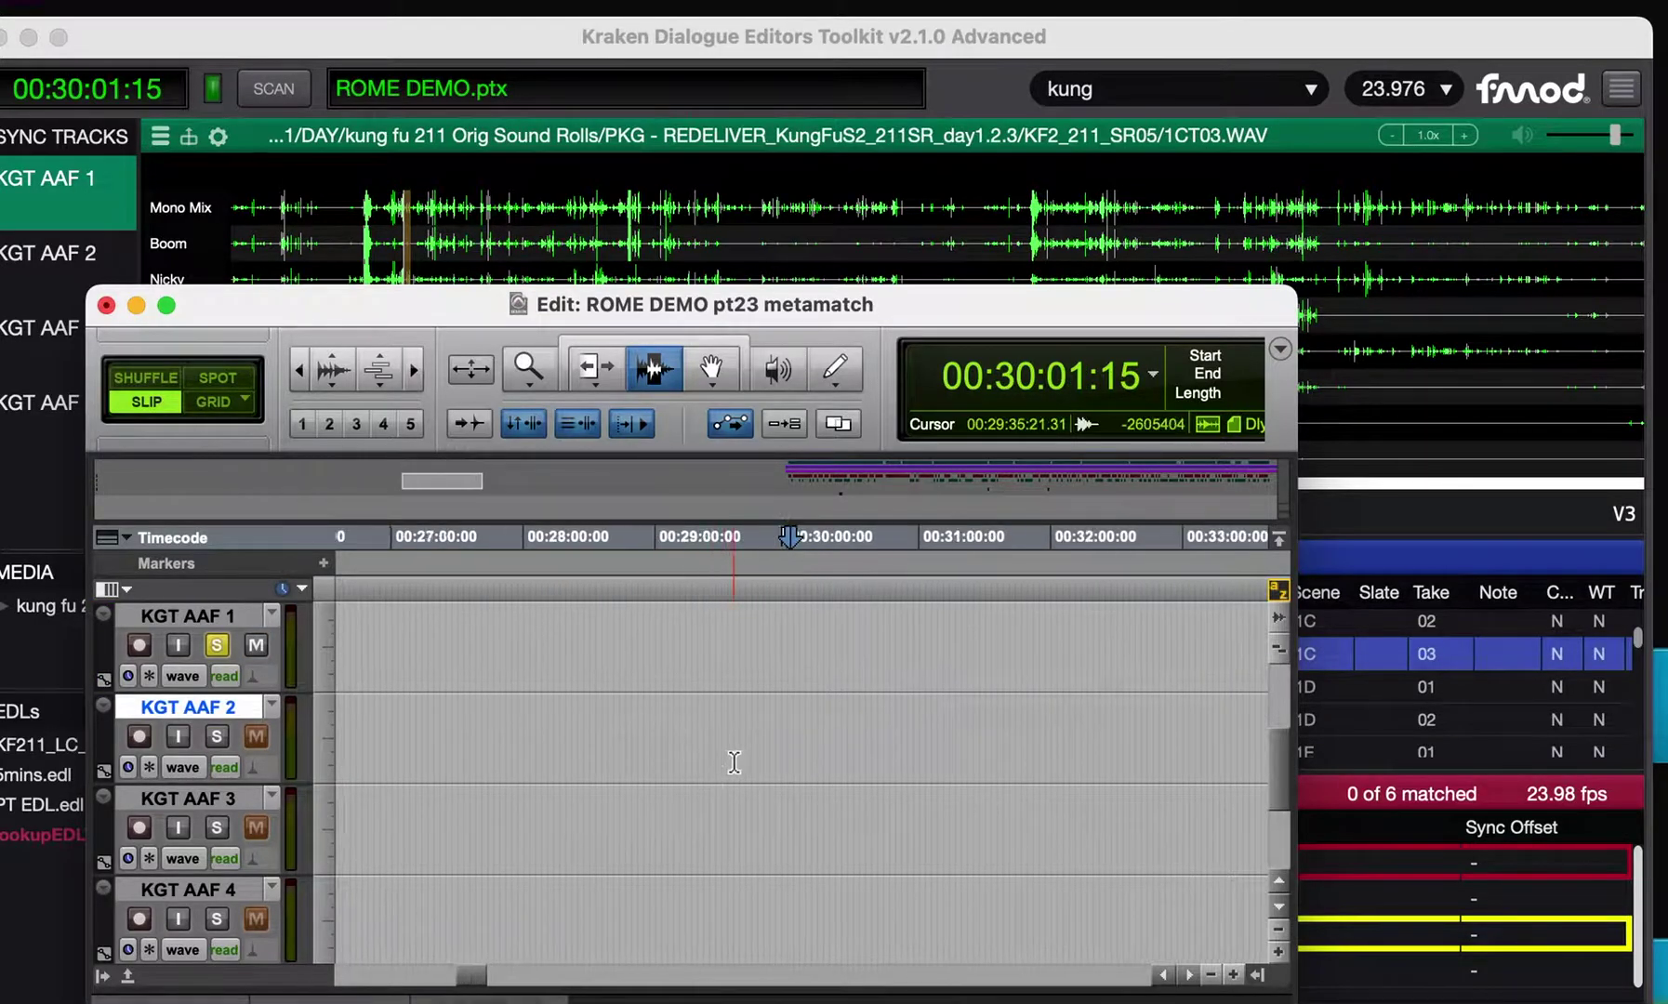
pyautogui.click(925, 740)
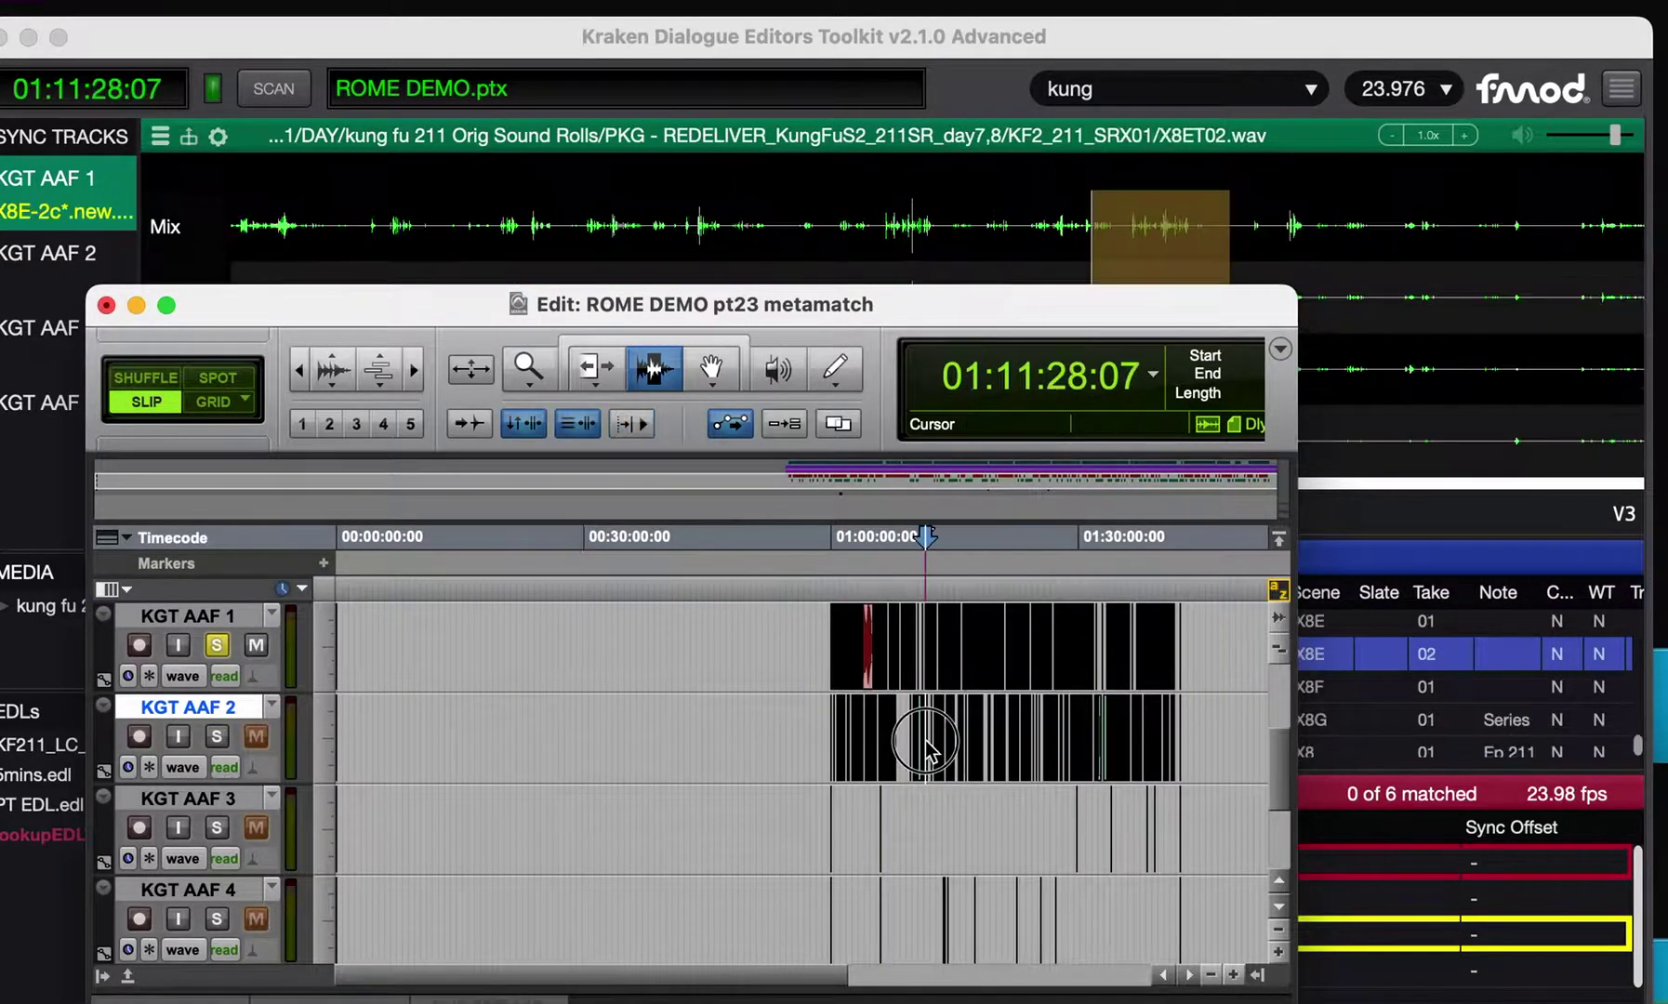
# Step: Select clips around 01:02:50 on KGT AAF 1 and KGT AAF 2 to look up their source recordings
pyautogui.press('super+bracketright')
pyautogui.click(707, 753)
pyautogui.press('super+bracketright')
pyautogui.press('super+bracketright')
pyautogui.press('super+bracketright')
pyautogui.press('super+bracketright')
pyautogui.press('super+bracketright')
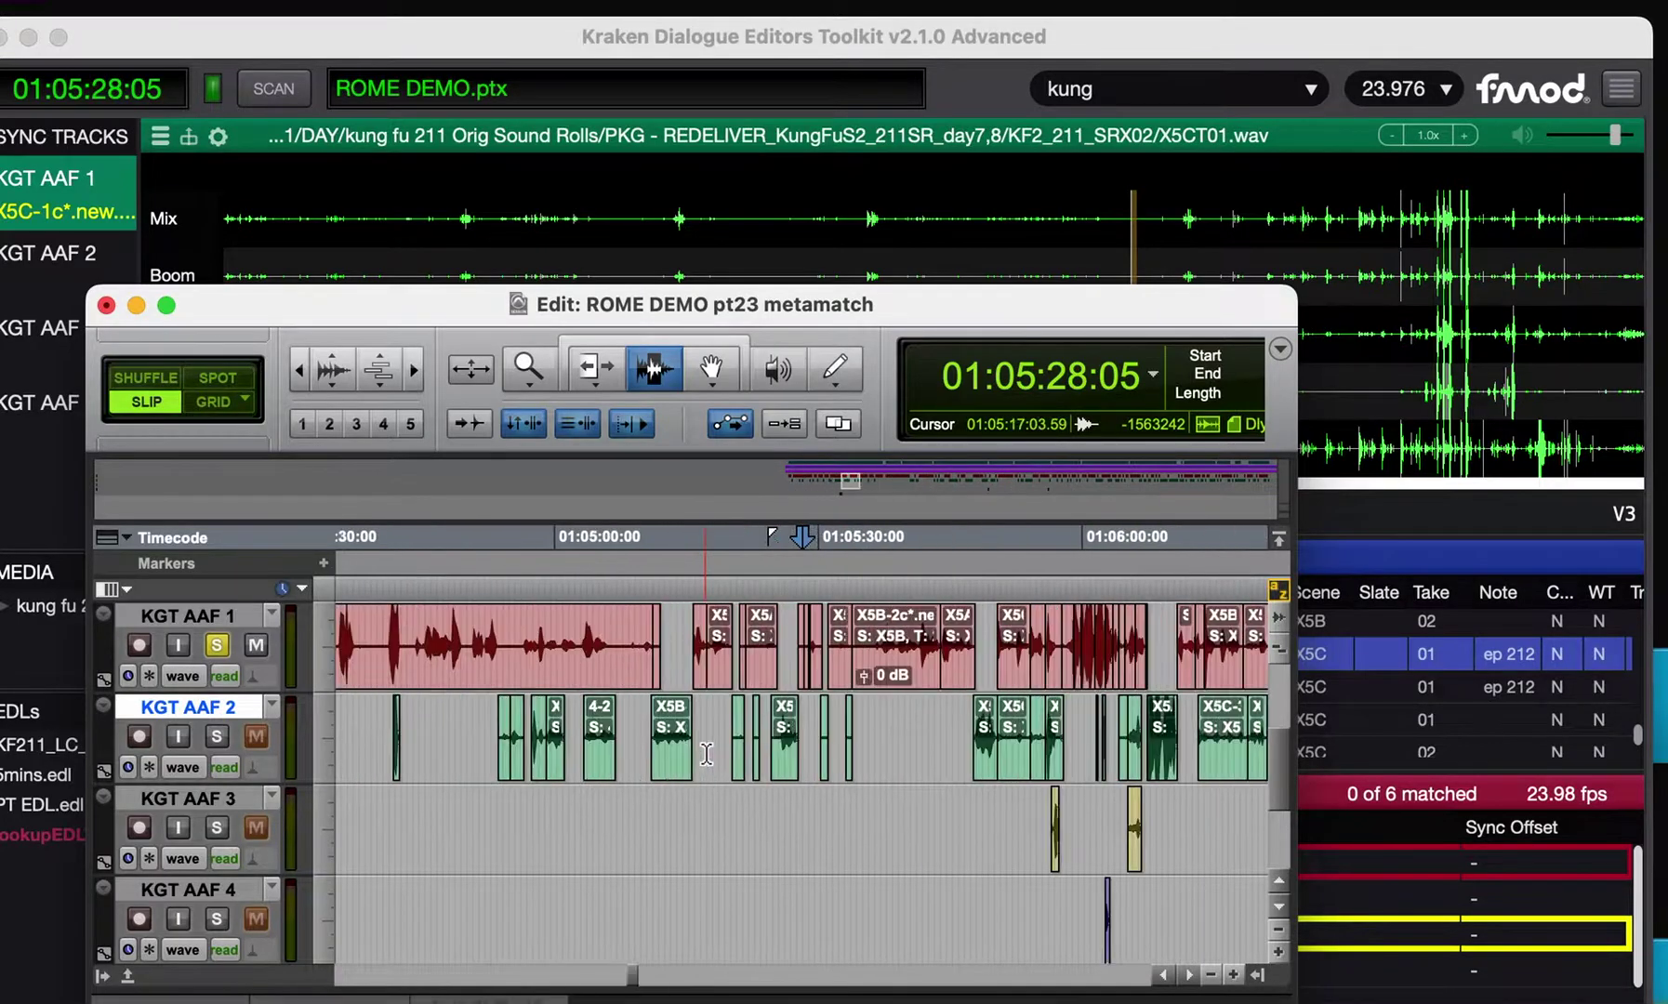
pyautogui.hscroll(-1, 706, 753)
pyautogui.moveTo(583, 756)
pyautogui.mouseDown()
pyautogui.moveTo(927, 745)
pyautogui.moveTo(601, 730)
pyautogui.mouseUp()
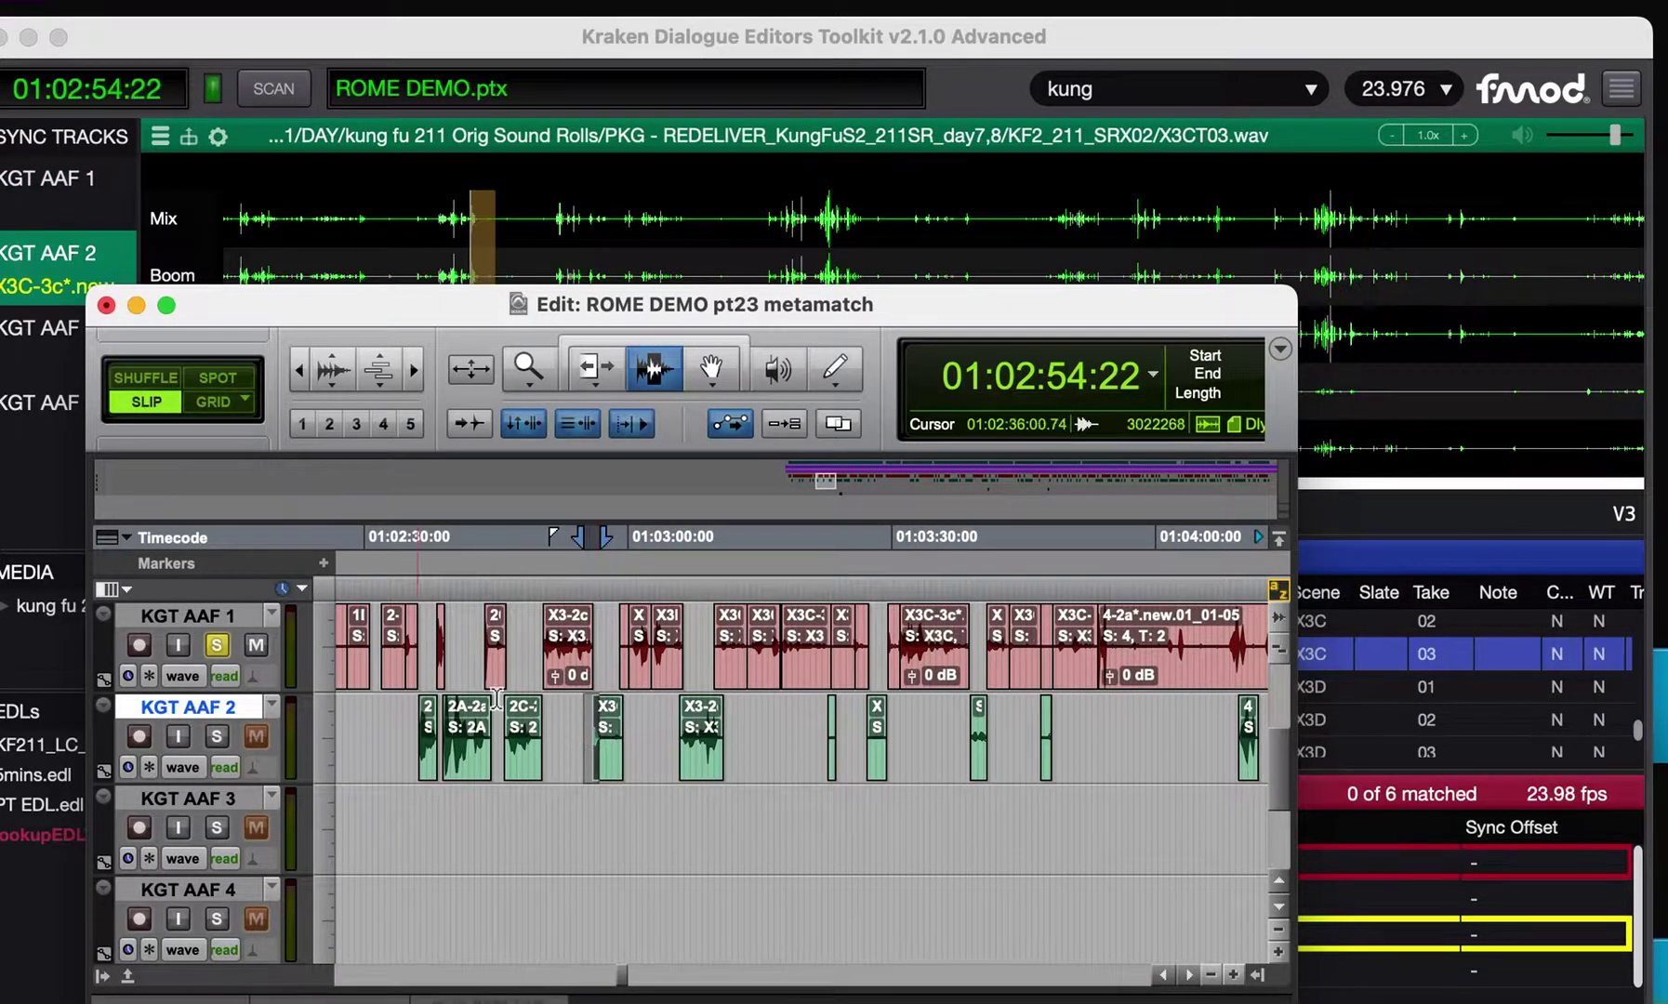
pyautogui.click(595, 665)
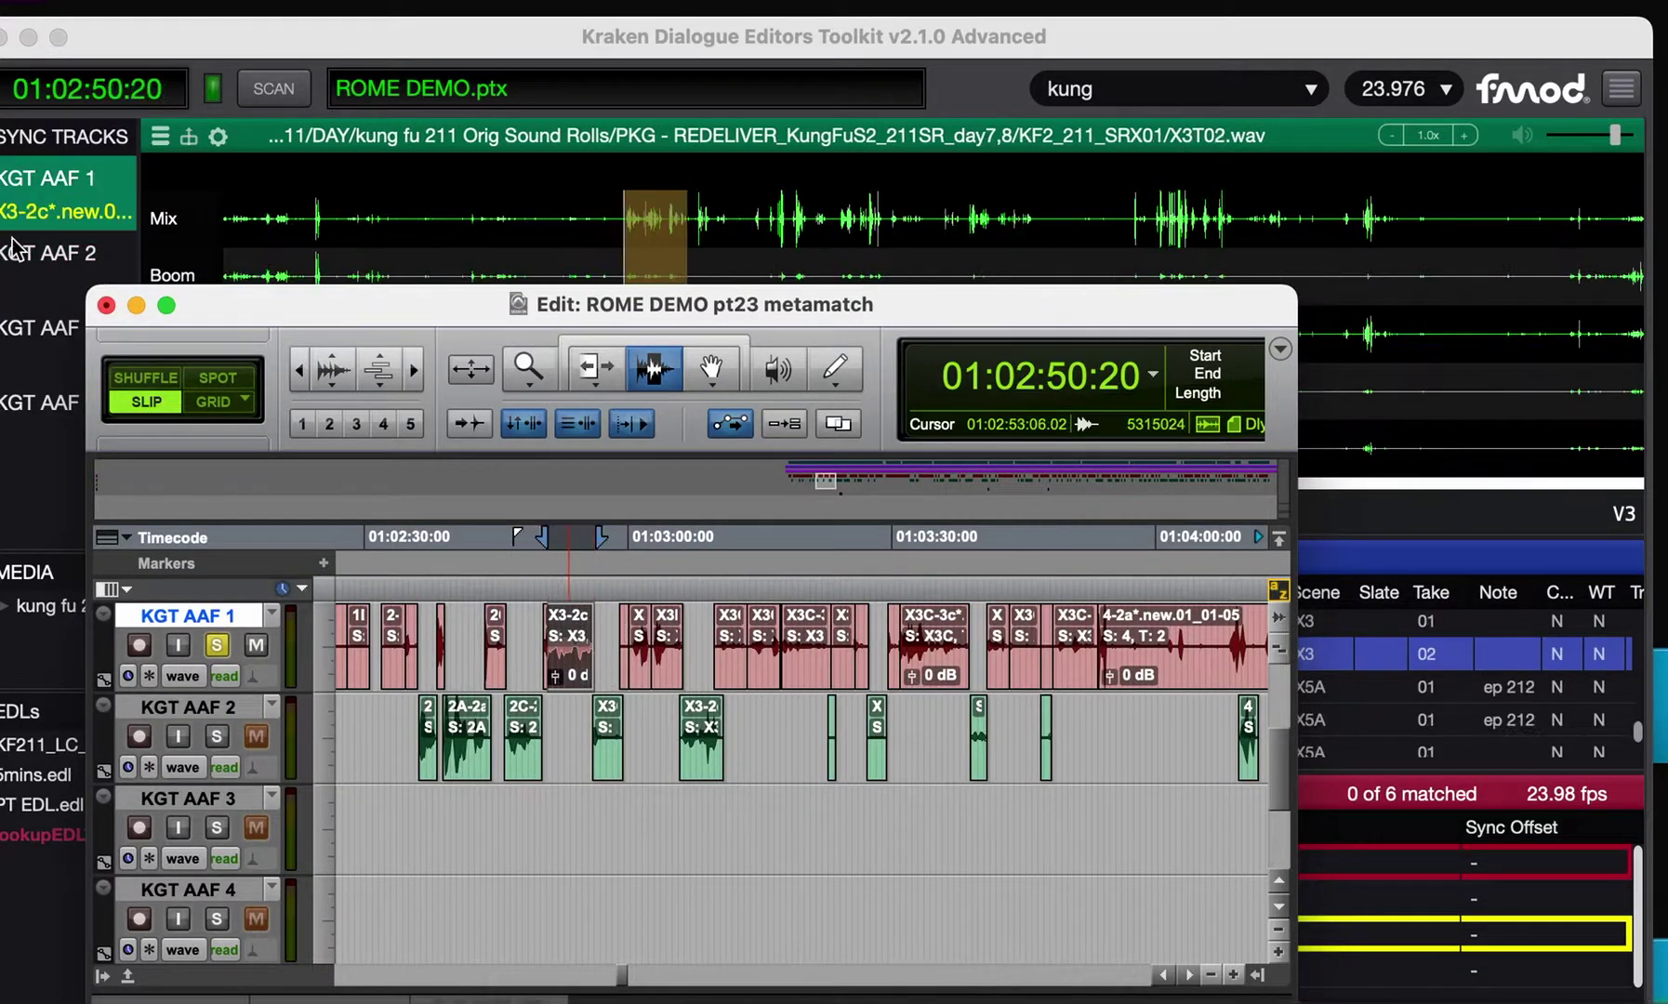
pyautogui.moveTo(561, 739); pyautogui.dragTo(718, 739)
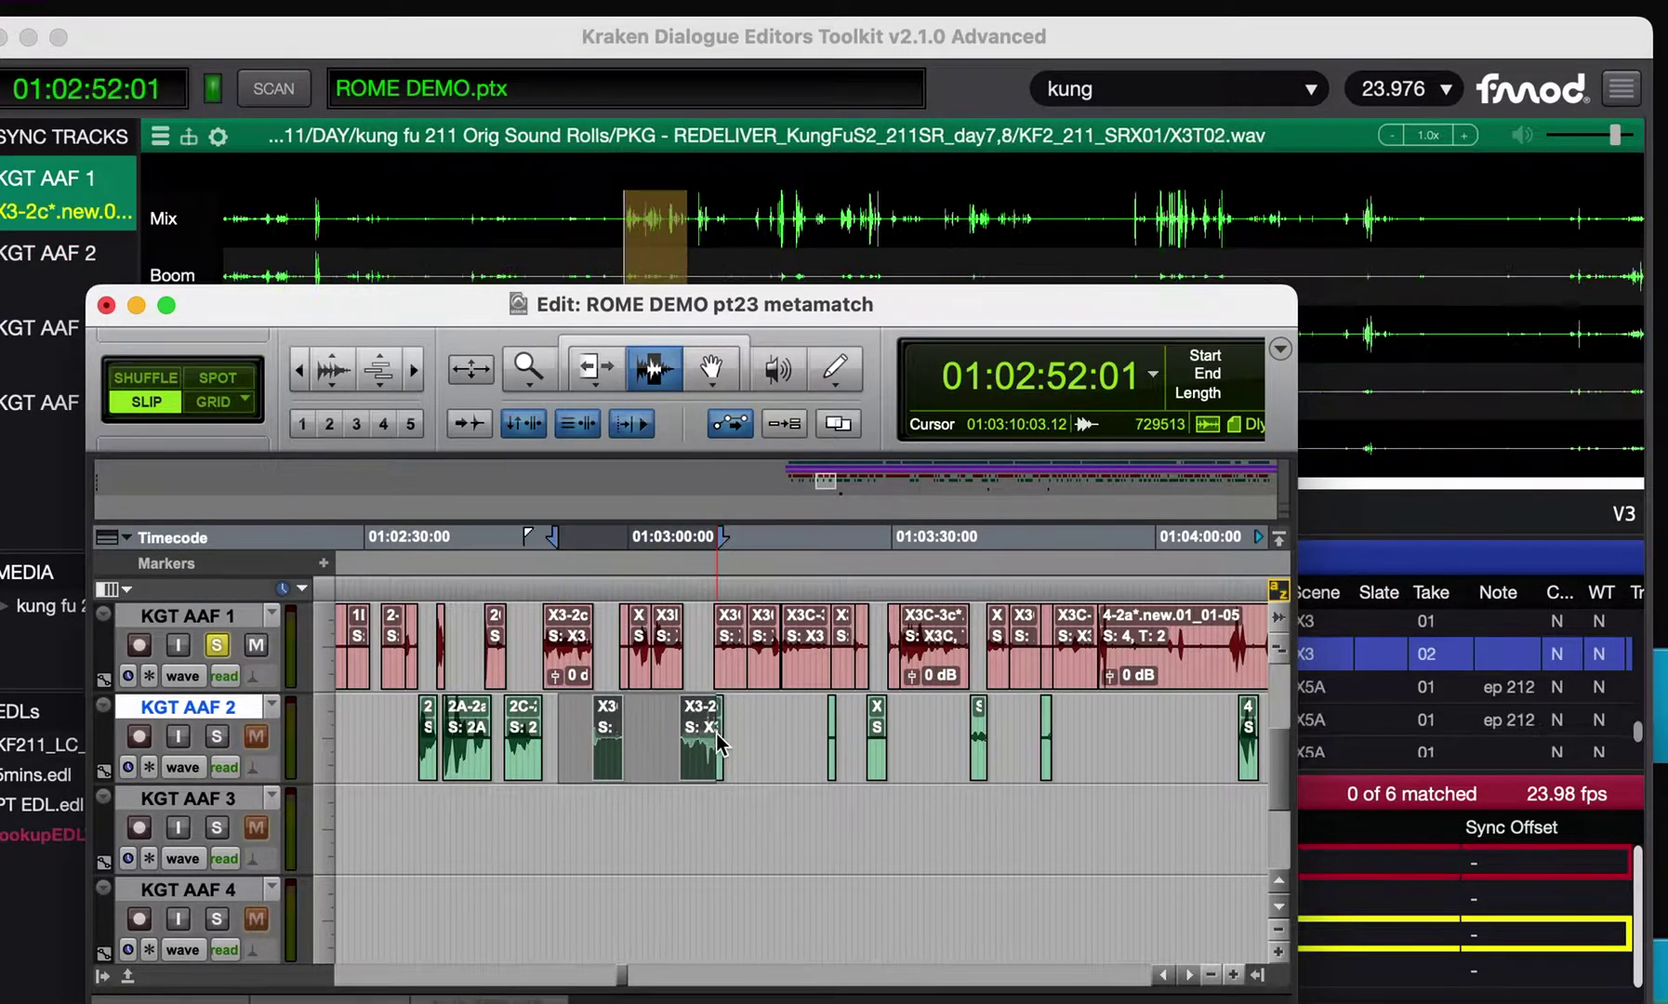
# Step: Solo the KGT AAF 2 track and play its X3-2c clip from just after 01:03:06
pyautogui.click(687, 741)
pyautogui.press('n')
pyautogui.press('t')
pyautogui.press('t')
pyautogui.press('t')
pyautogui.press('t')
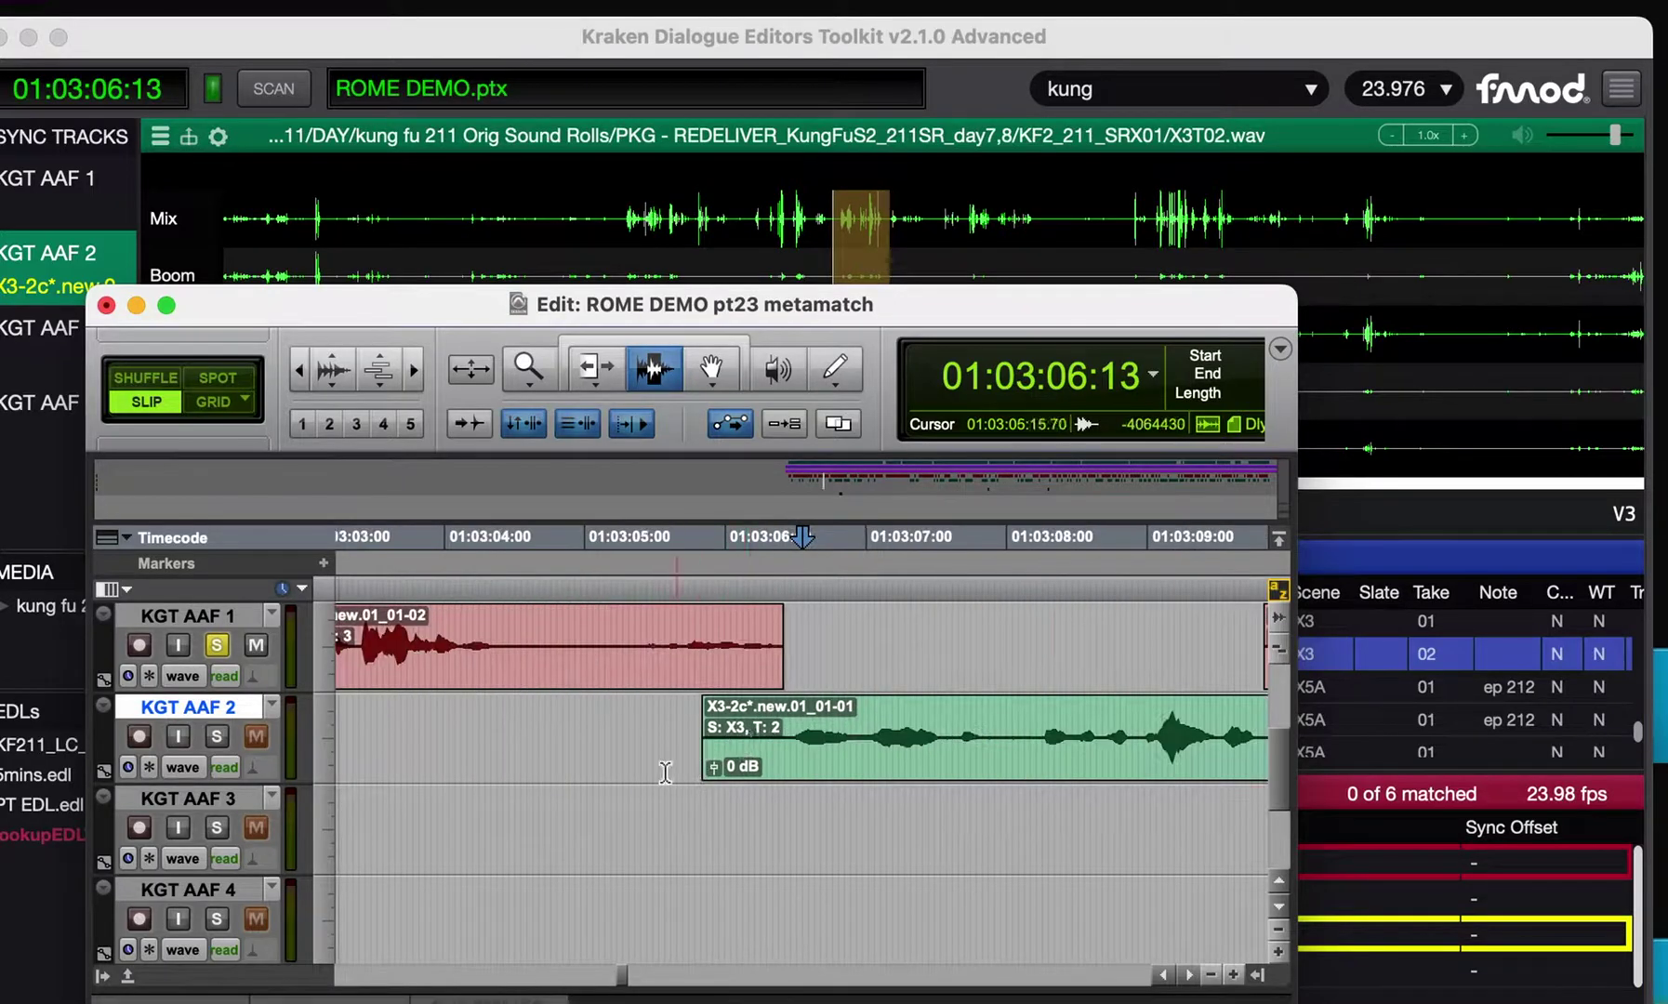
pyautogui.hscroll(3, 666, 771)
pyautogui.click(618, 756)
pyautogui.press('space')
pyautogui.press('space')
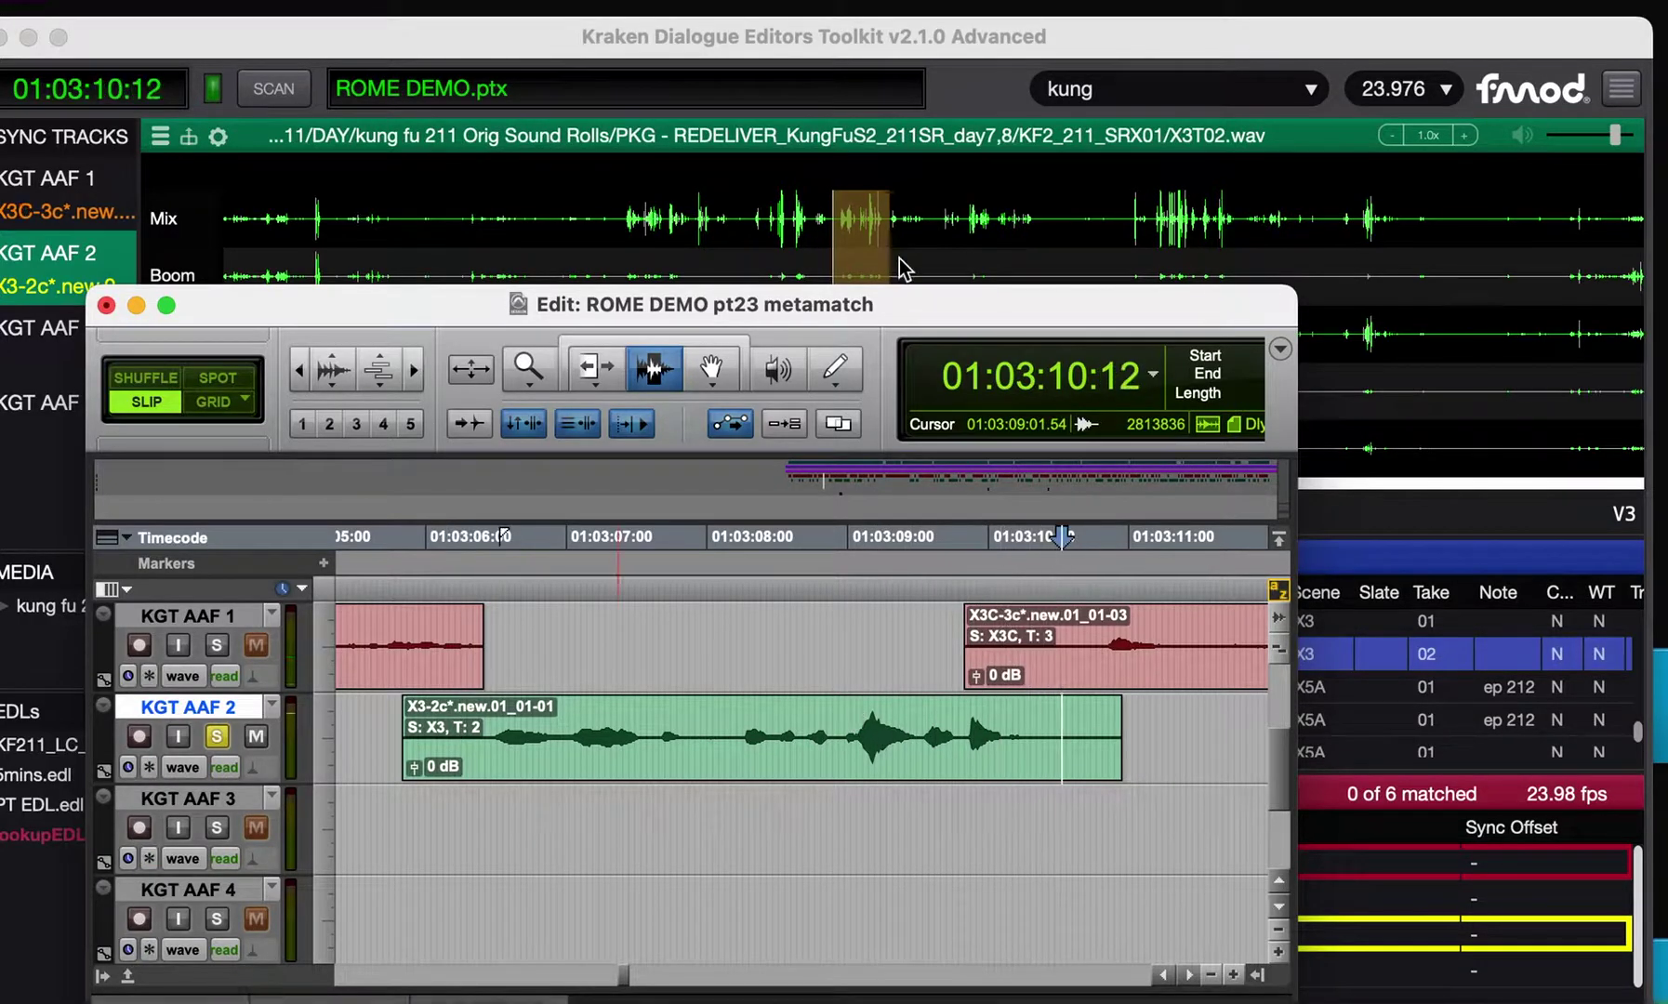
# Step: Switch to Kraken Dialogue Editors Toolkit and audition the highlighted section of the source recording X3T02.WAV
pyautogui.click(872, 60)
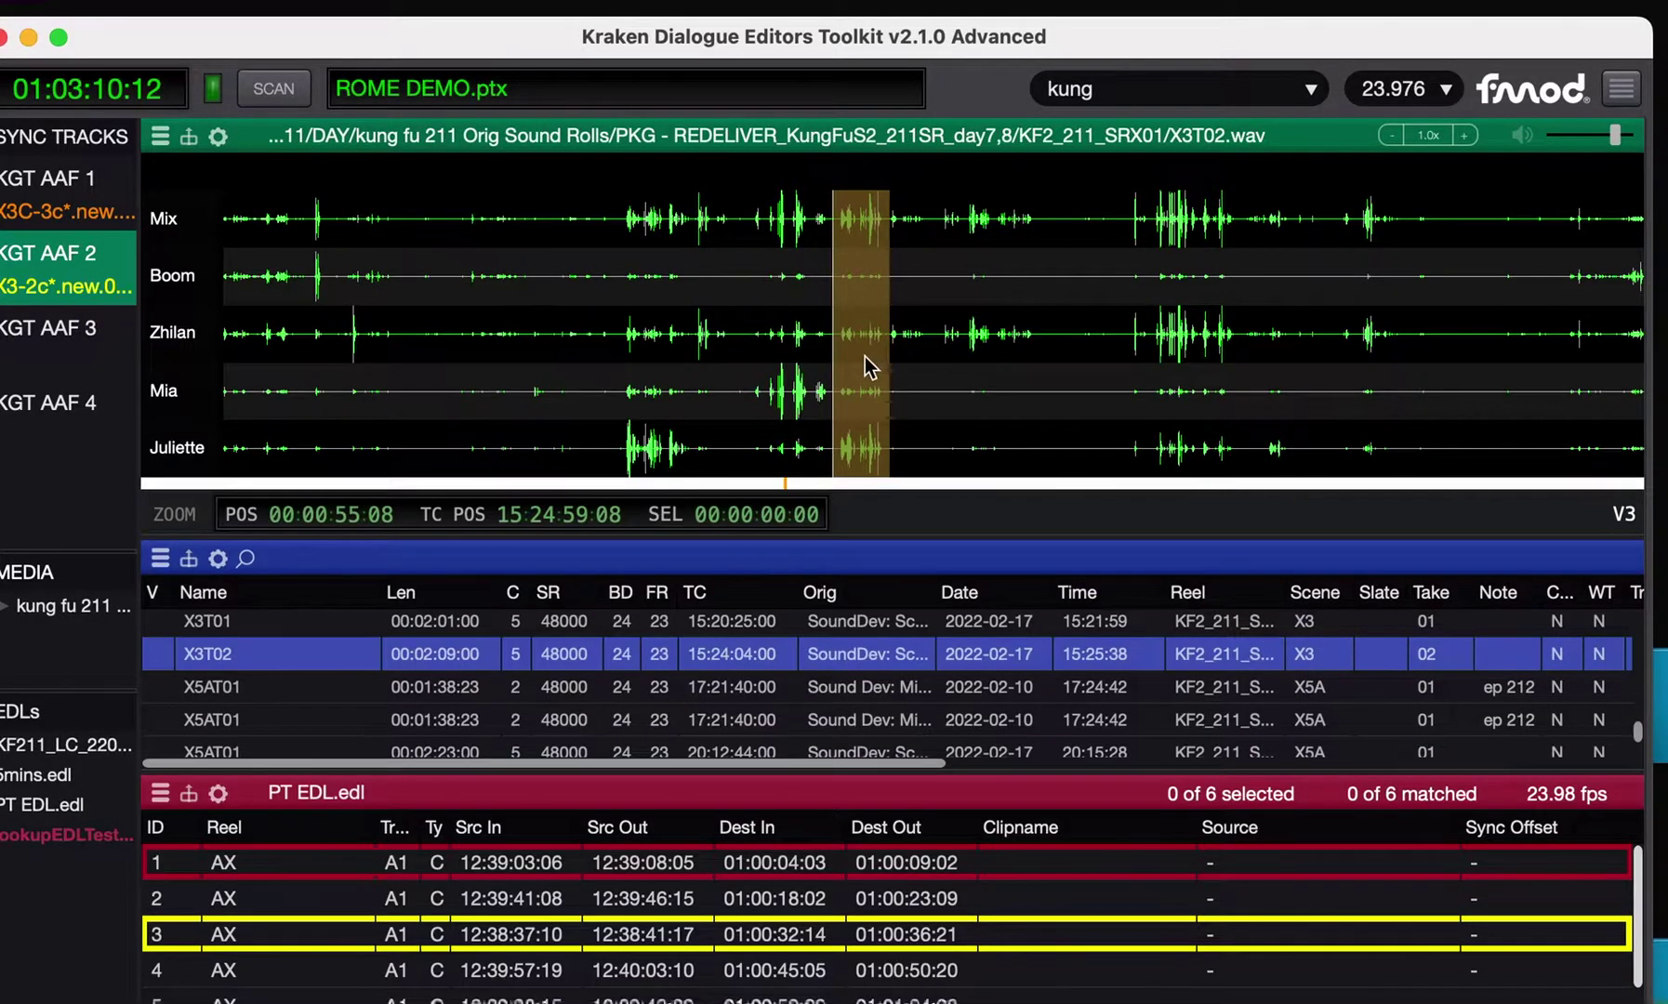
pyautogui.scroll(10, 865, 356)
pyautogui.press('space')
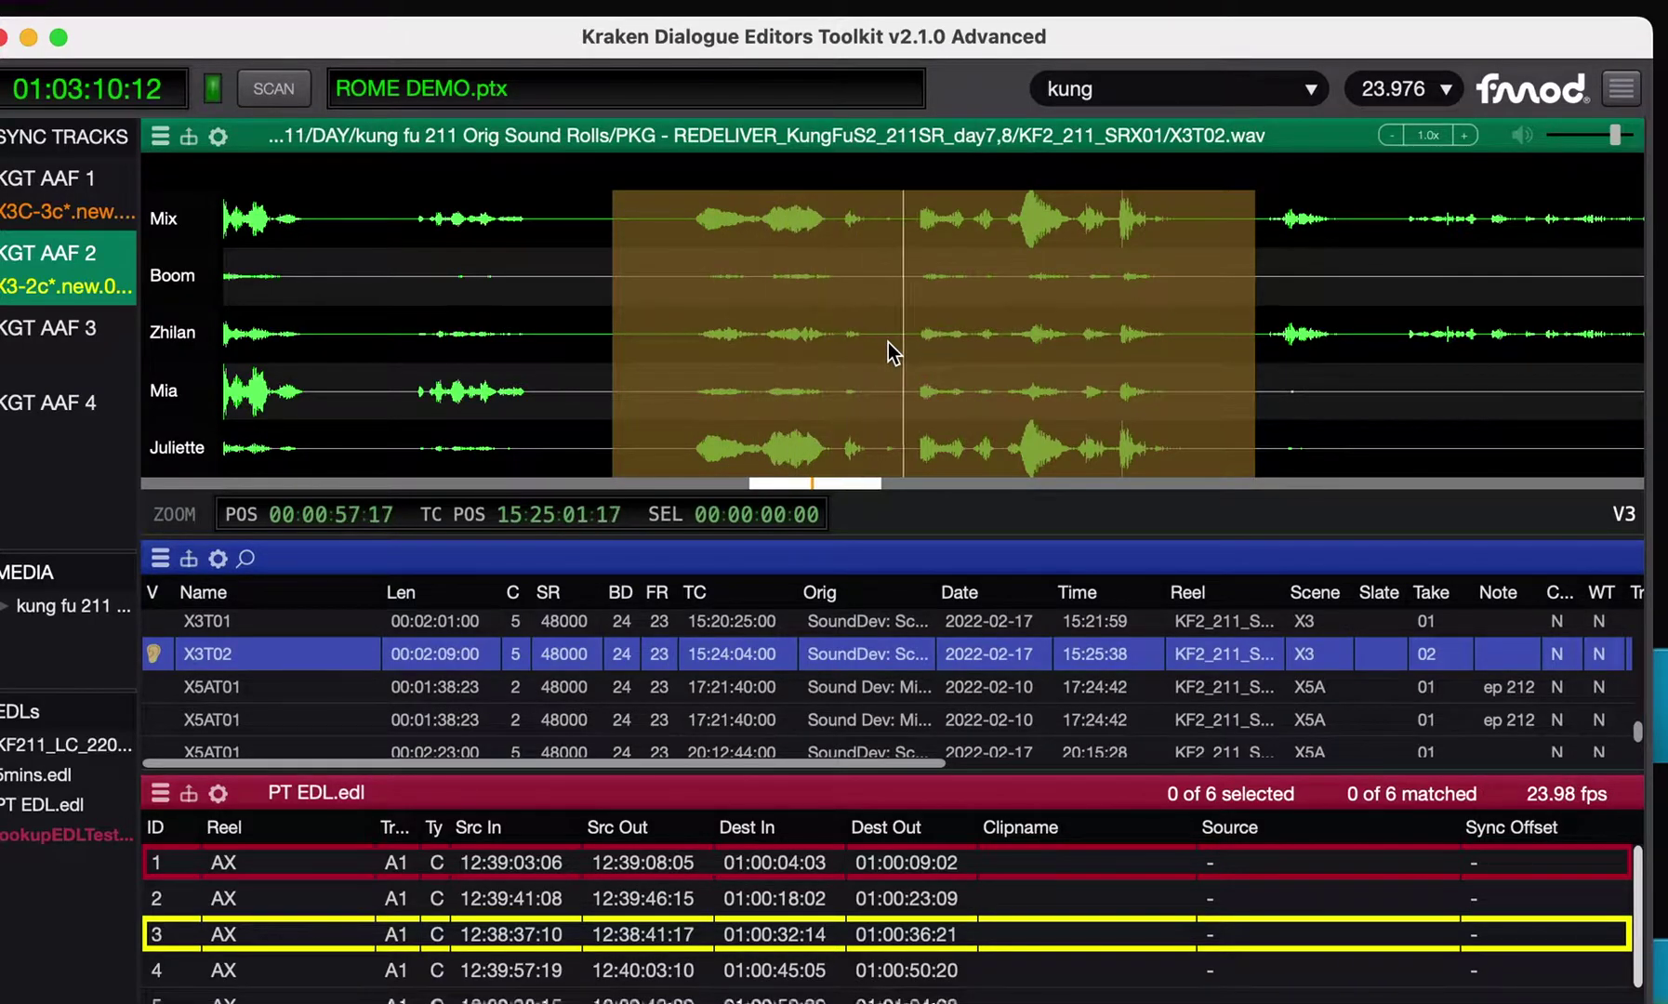
pyautogui.scroll(-4, 963, 351)
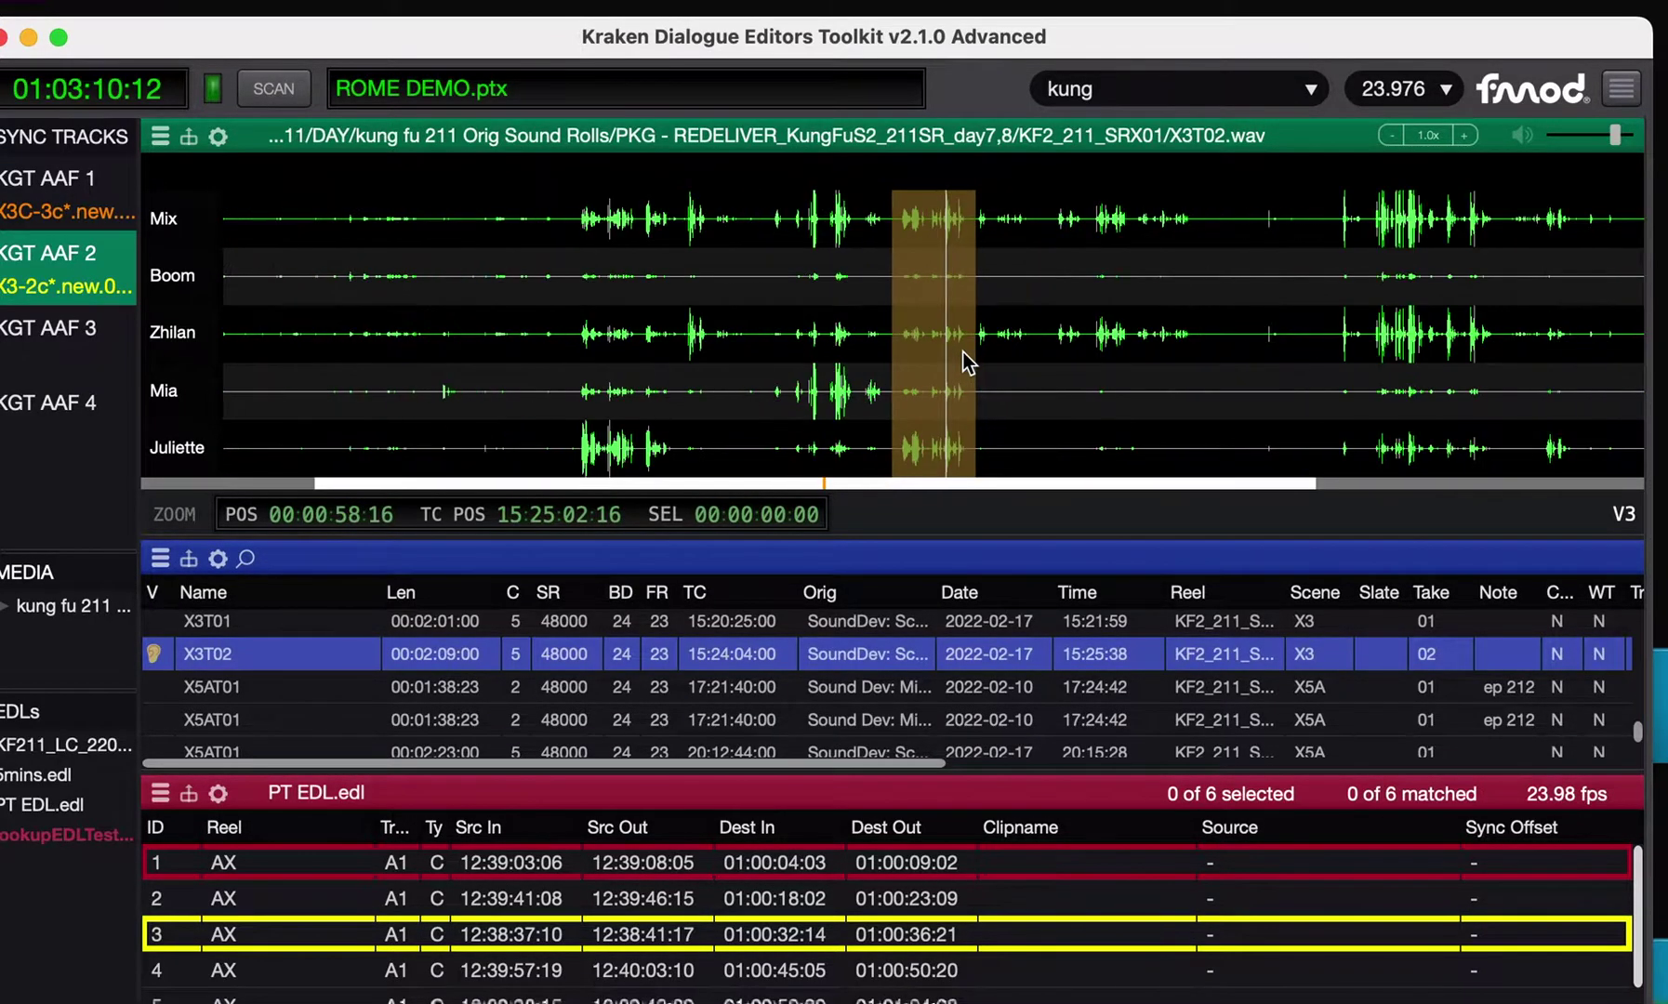
pyautogui.scroll(6, 963, 352)
pyautogui.scroll(-5, 963, 351)
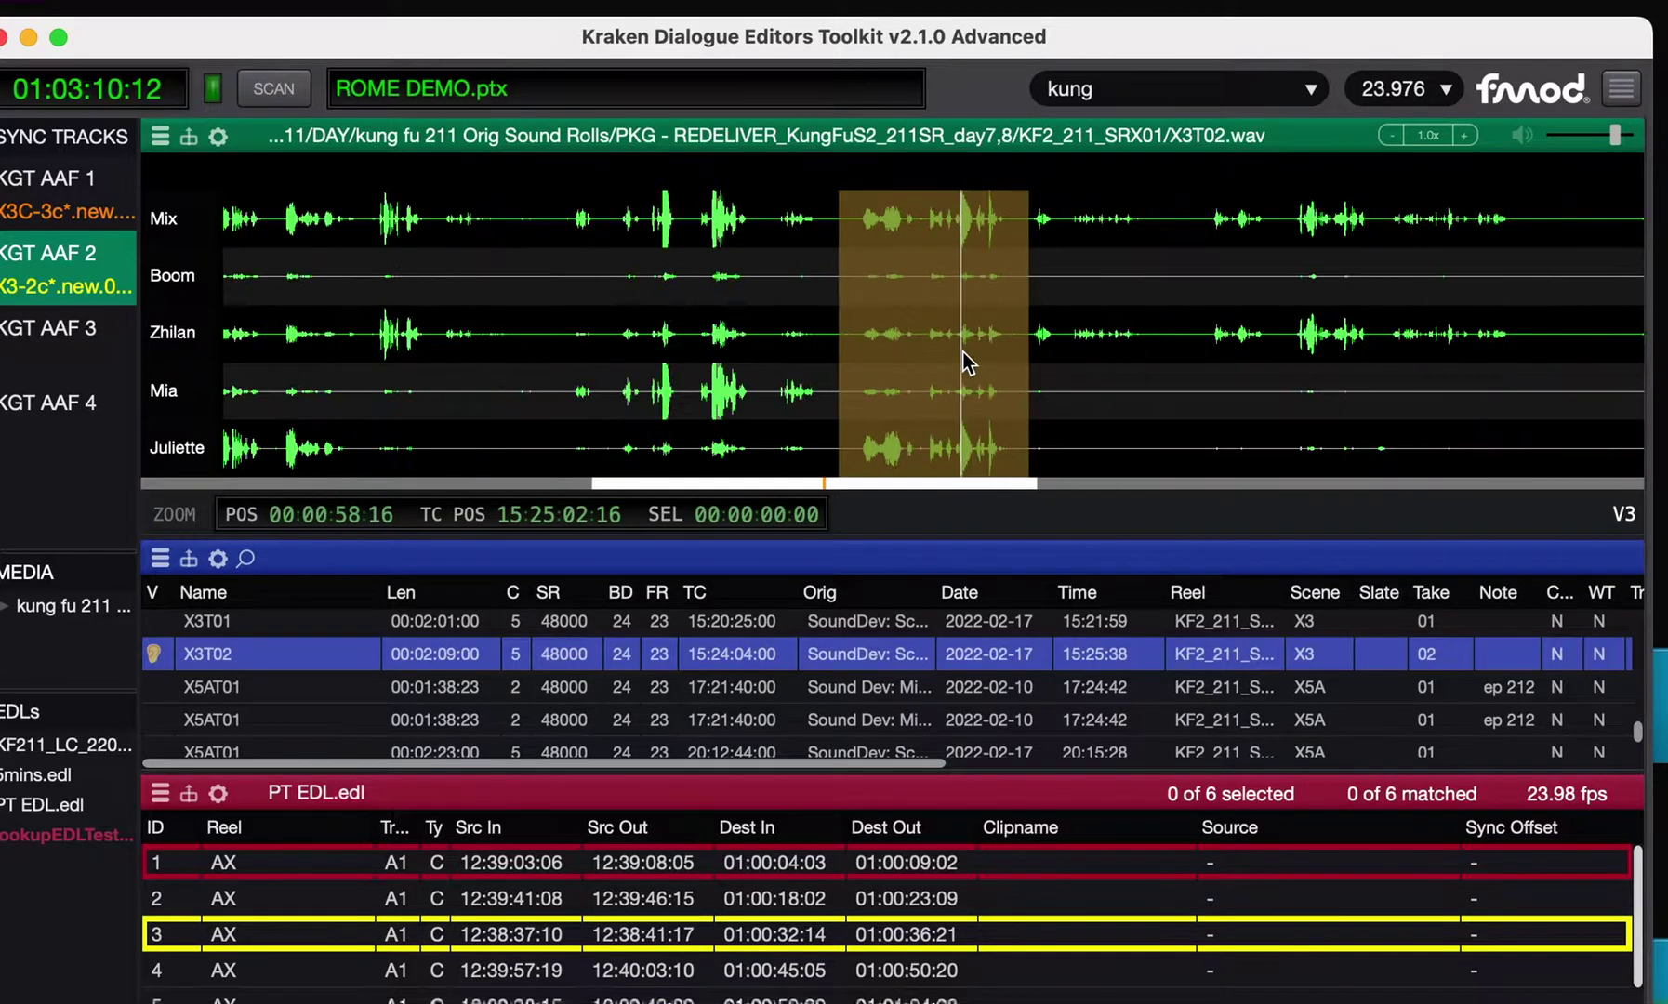
pyautogui.scroll(-2, 964, 353)
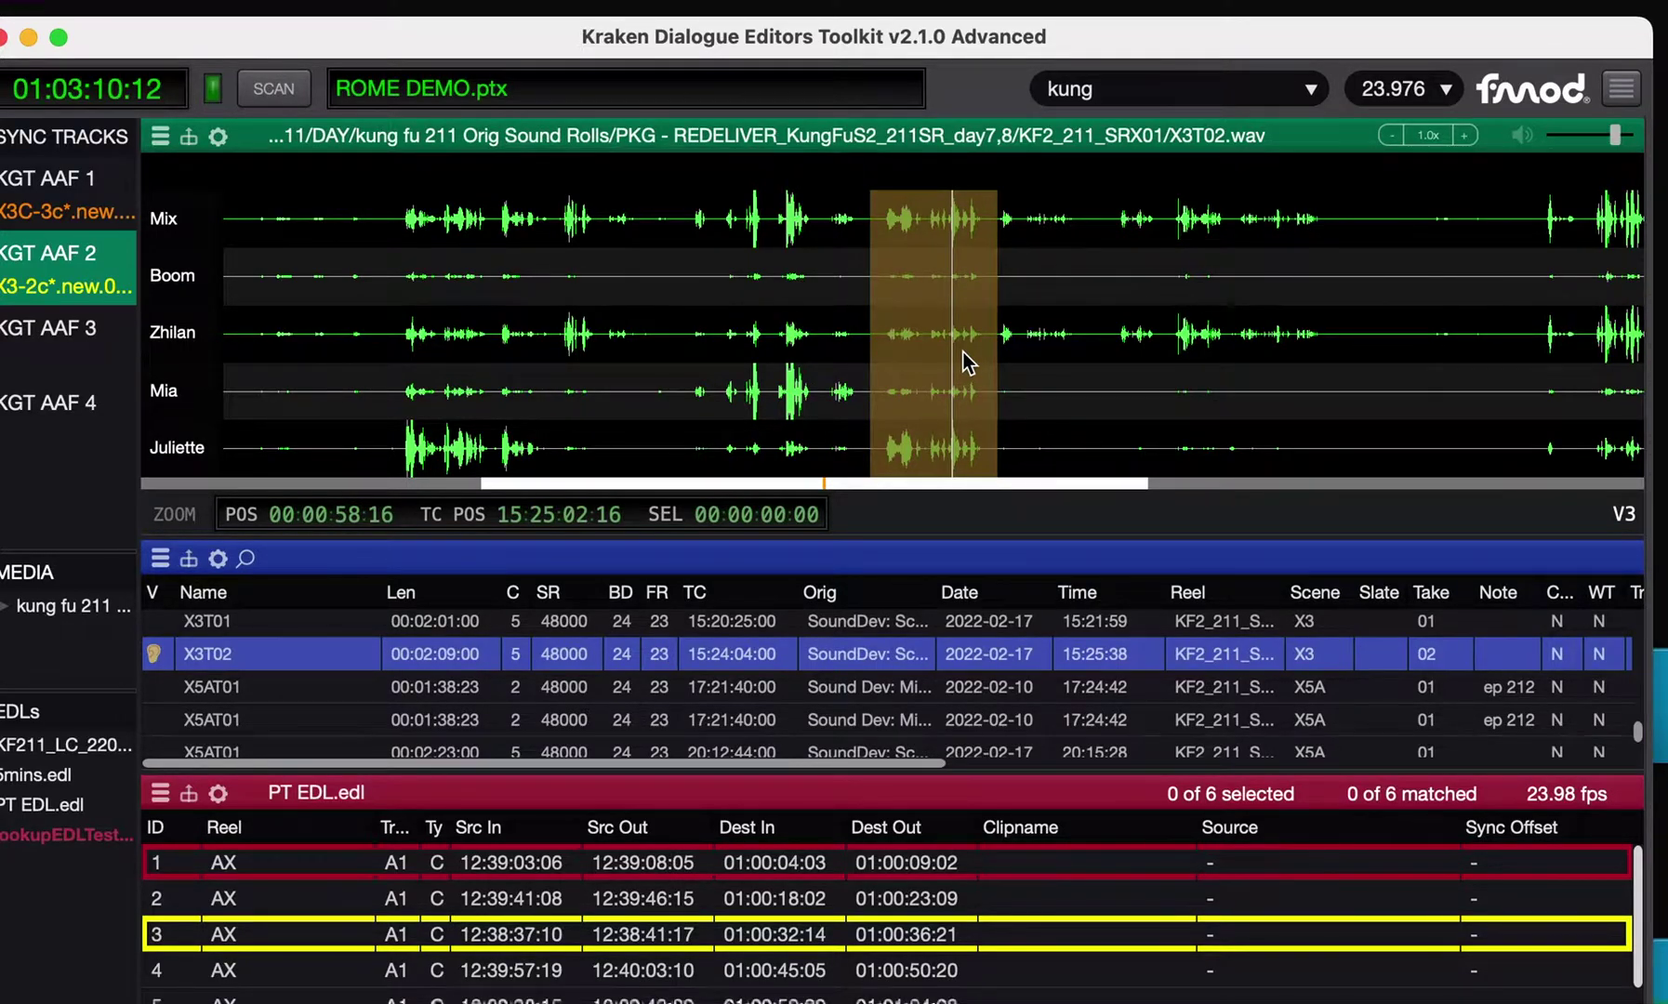
# Step: Enlarge the sound file list and filter it to recordings whose name contains X3
pyautogui.moveTo(762, 540); pyautogui.dragTo(768, 400)
pyautogui.click(247, 424)
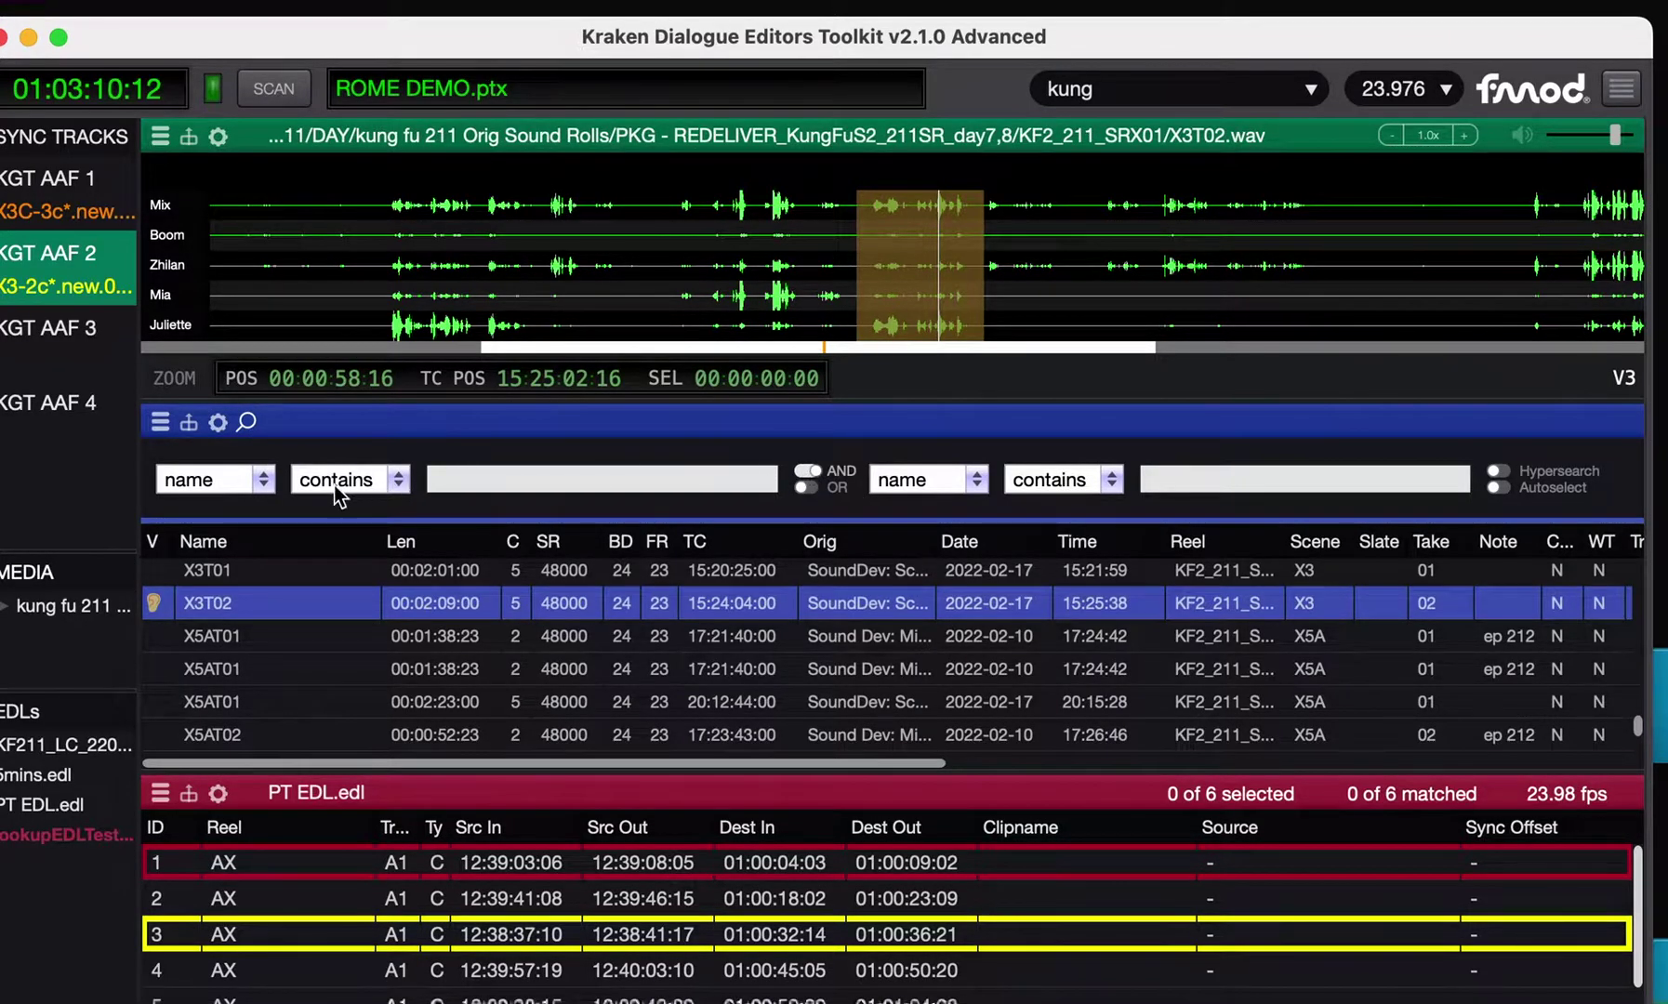
pyautogui.click(520, 481)
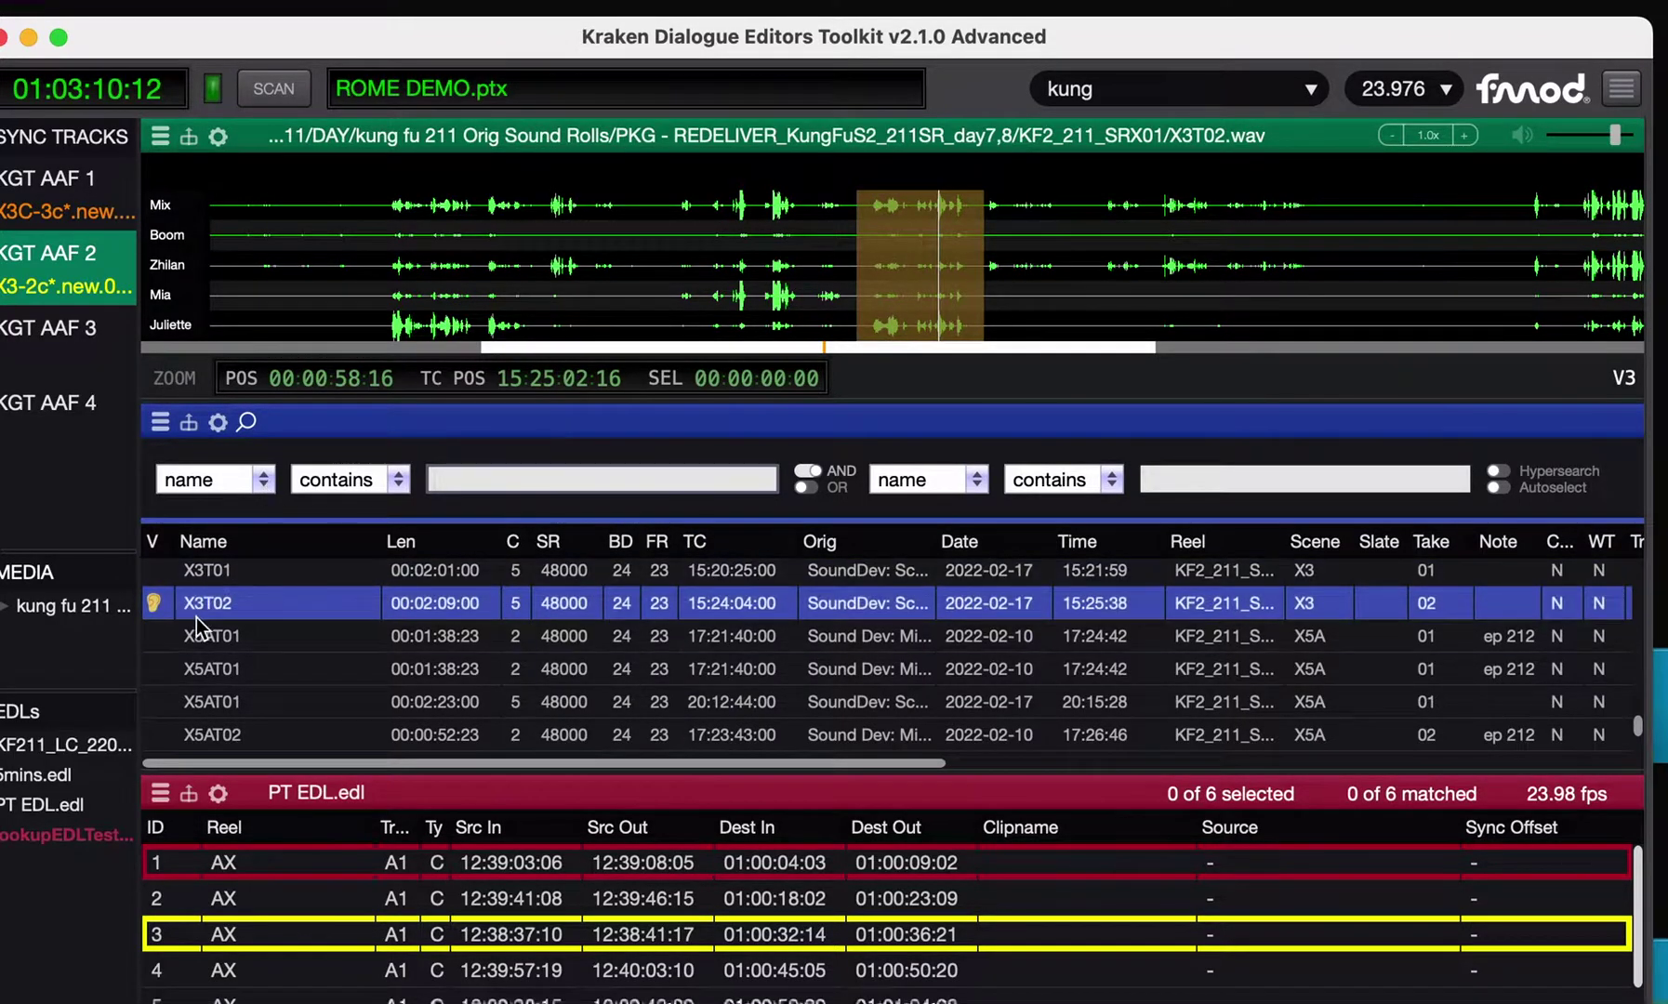
pyautogui.write('X')
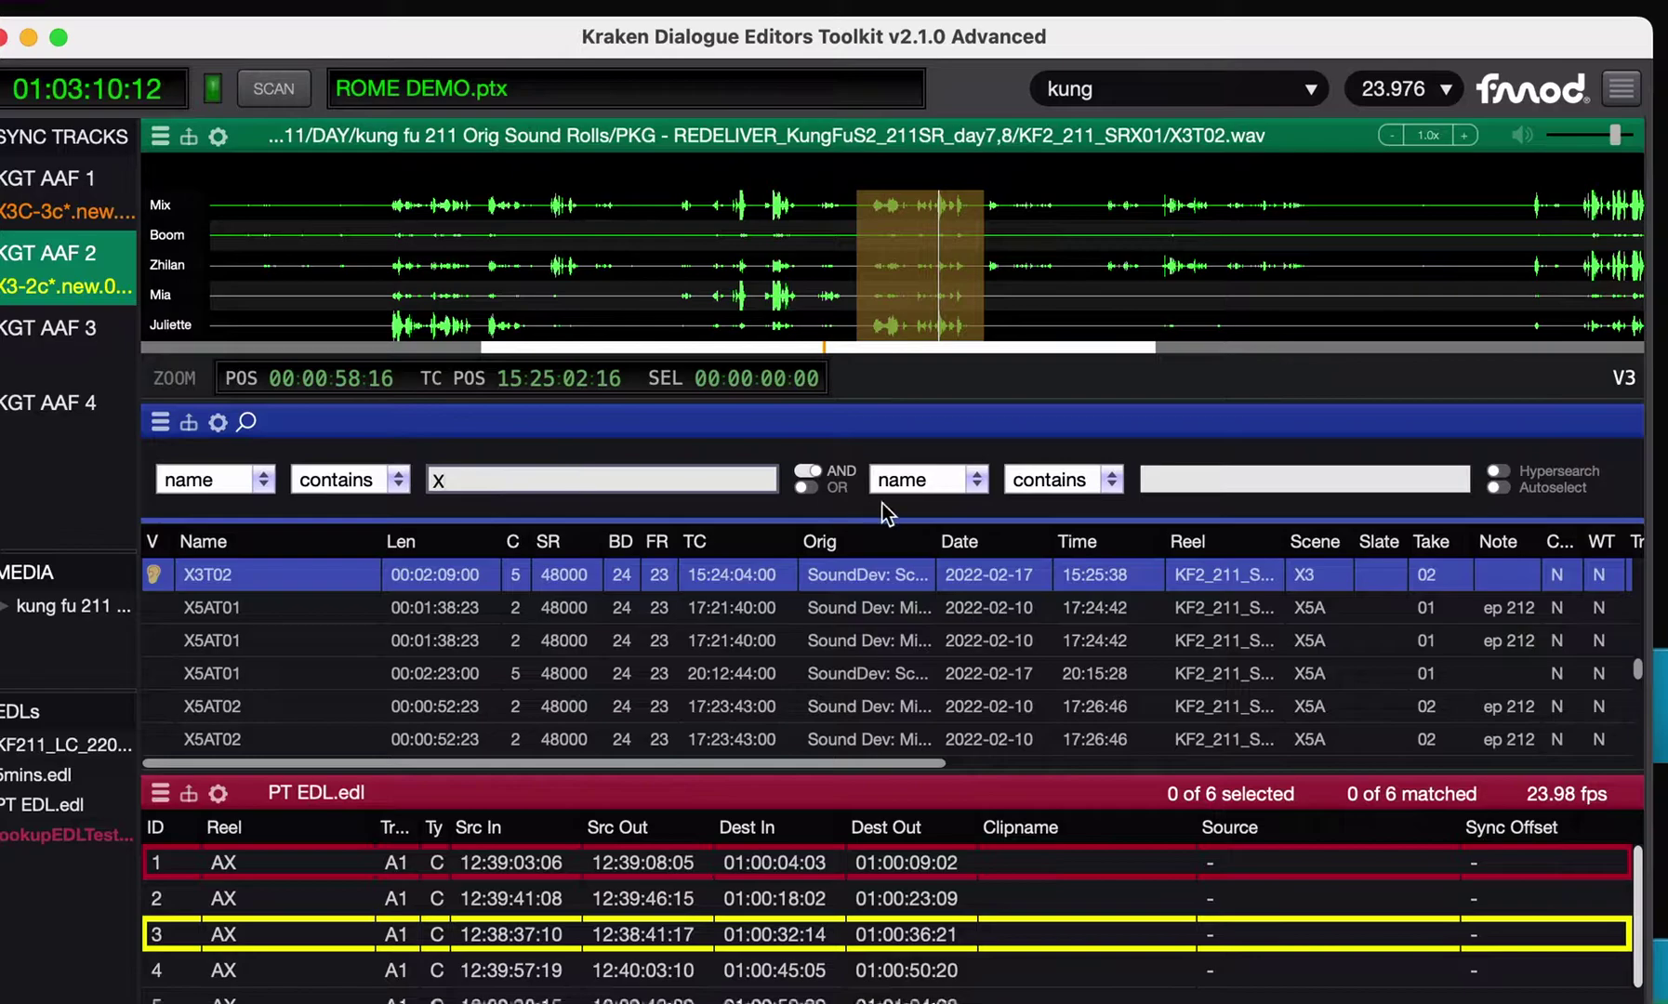
pyautogui.write('3')
# Step: Add a second AND search condition for recordings whose scene contains D
pyautogui.click(976, 479)
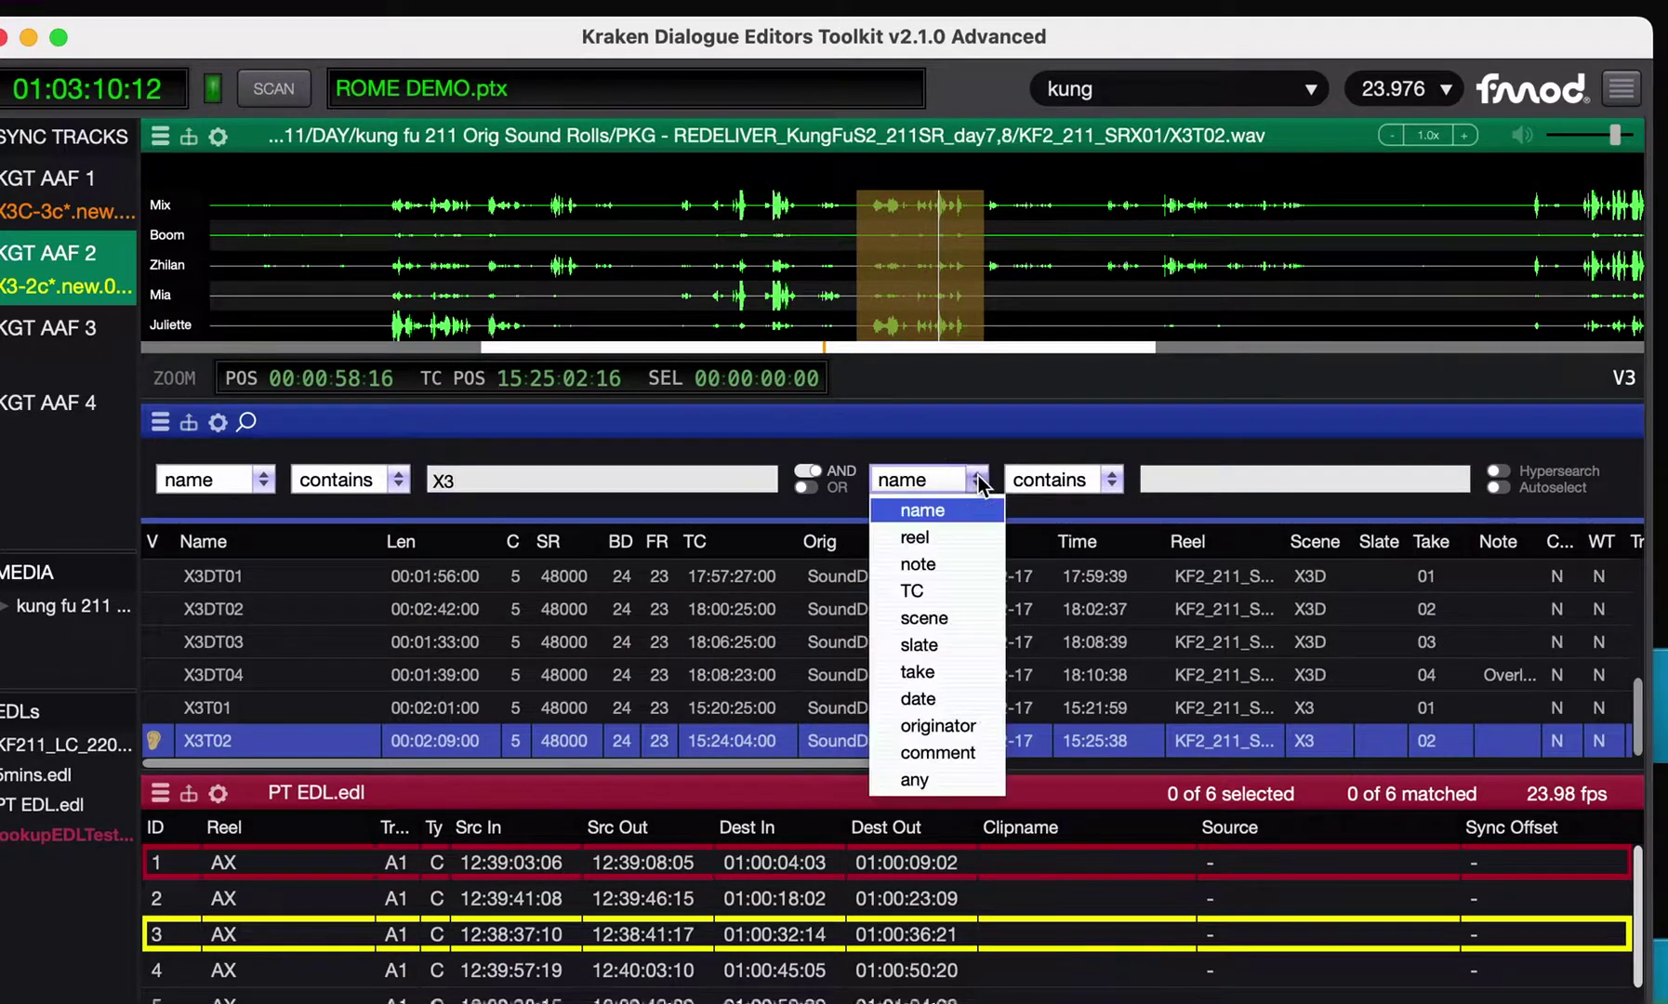
pyautogui.click(946, 613)
pyautogui.click(1264, 480)
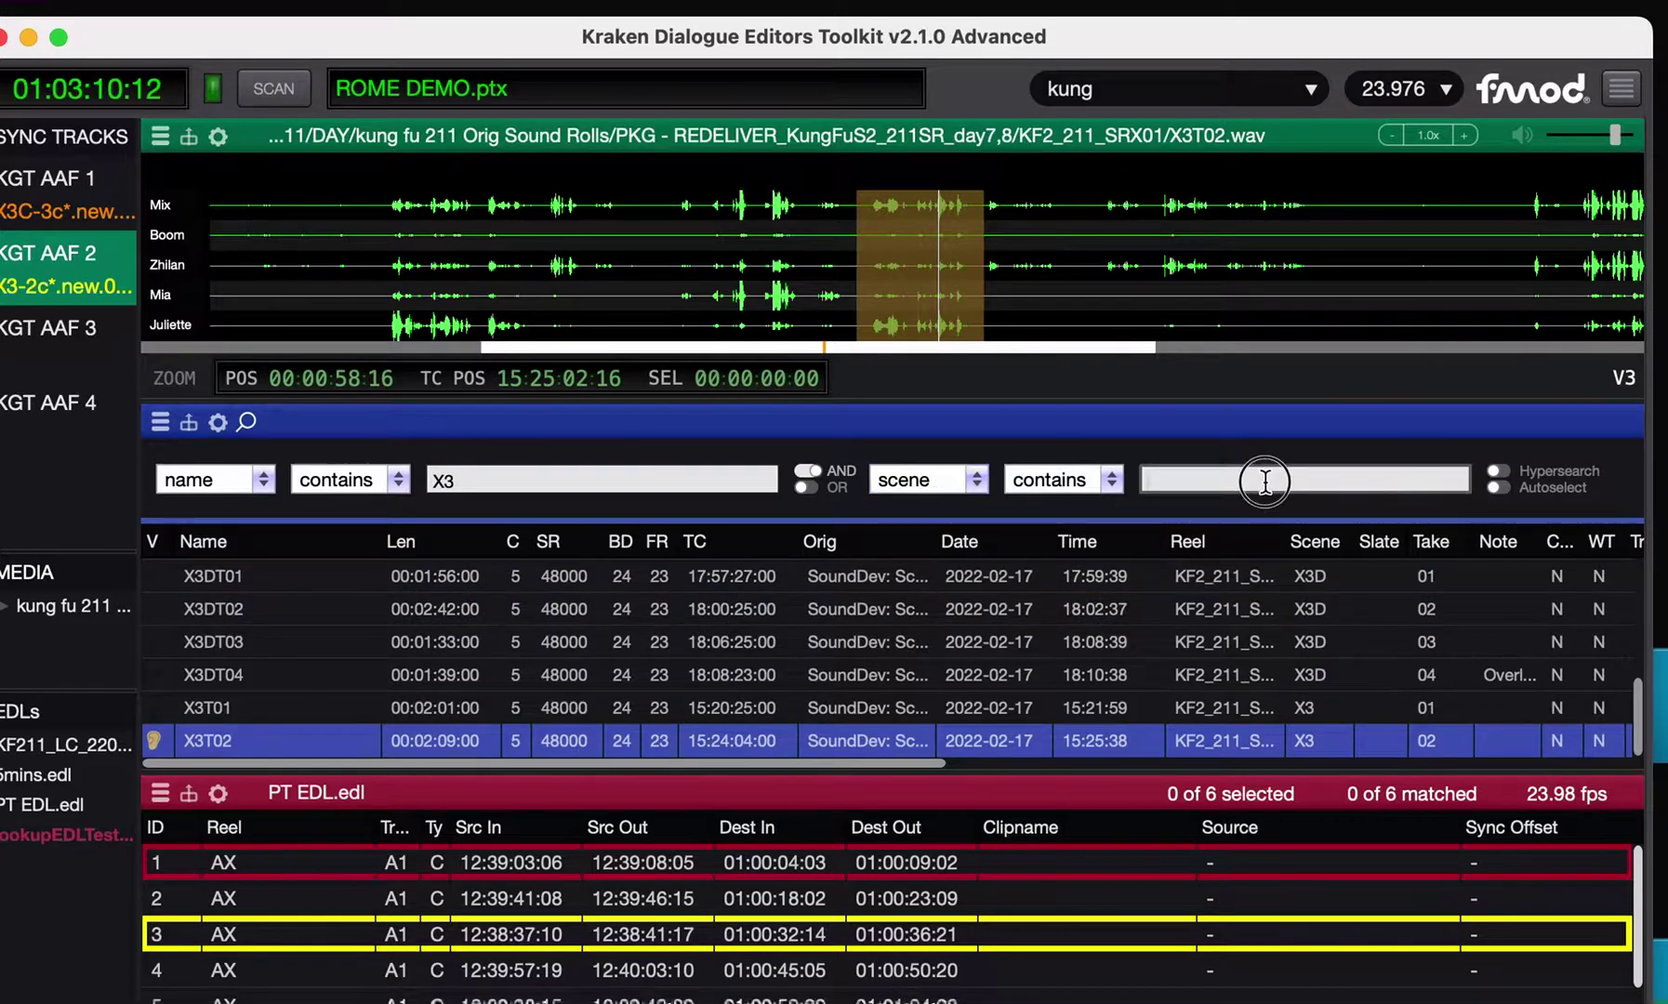
pyautogui.write('D')
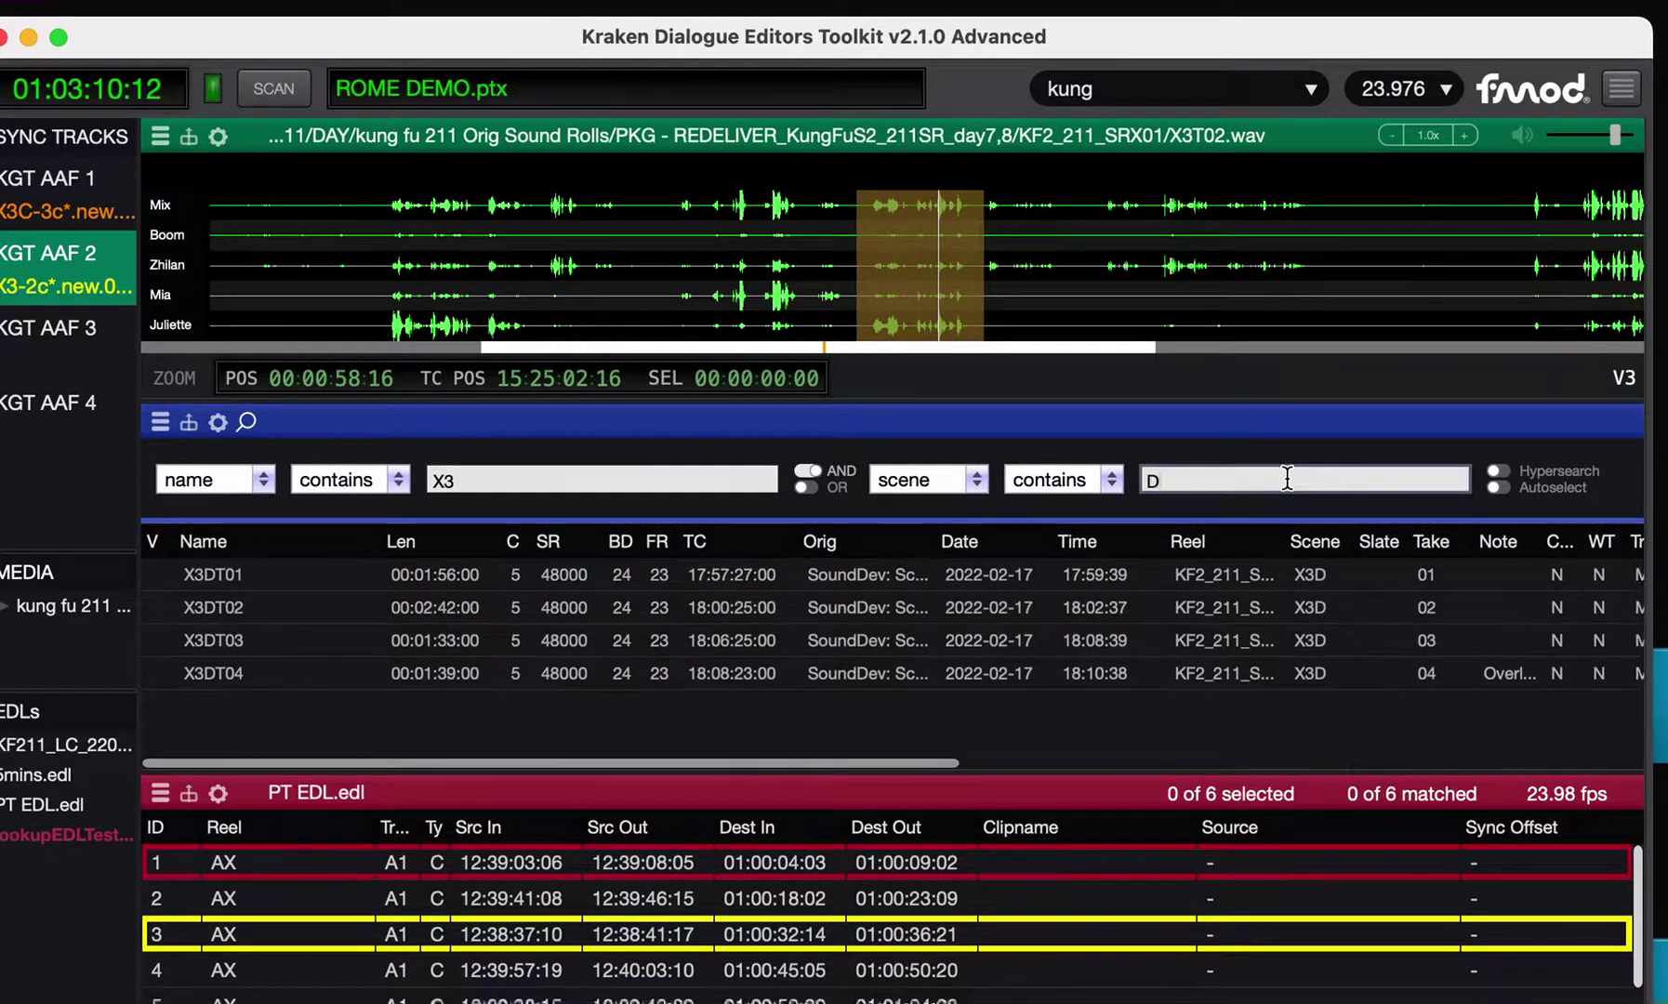
# Step: Combine the two search conditions with OR, make the second one name contains 16D, and review the listed takes
pyautogui.click(806, 488)
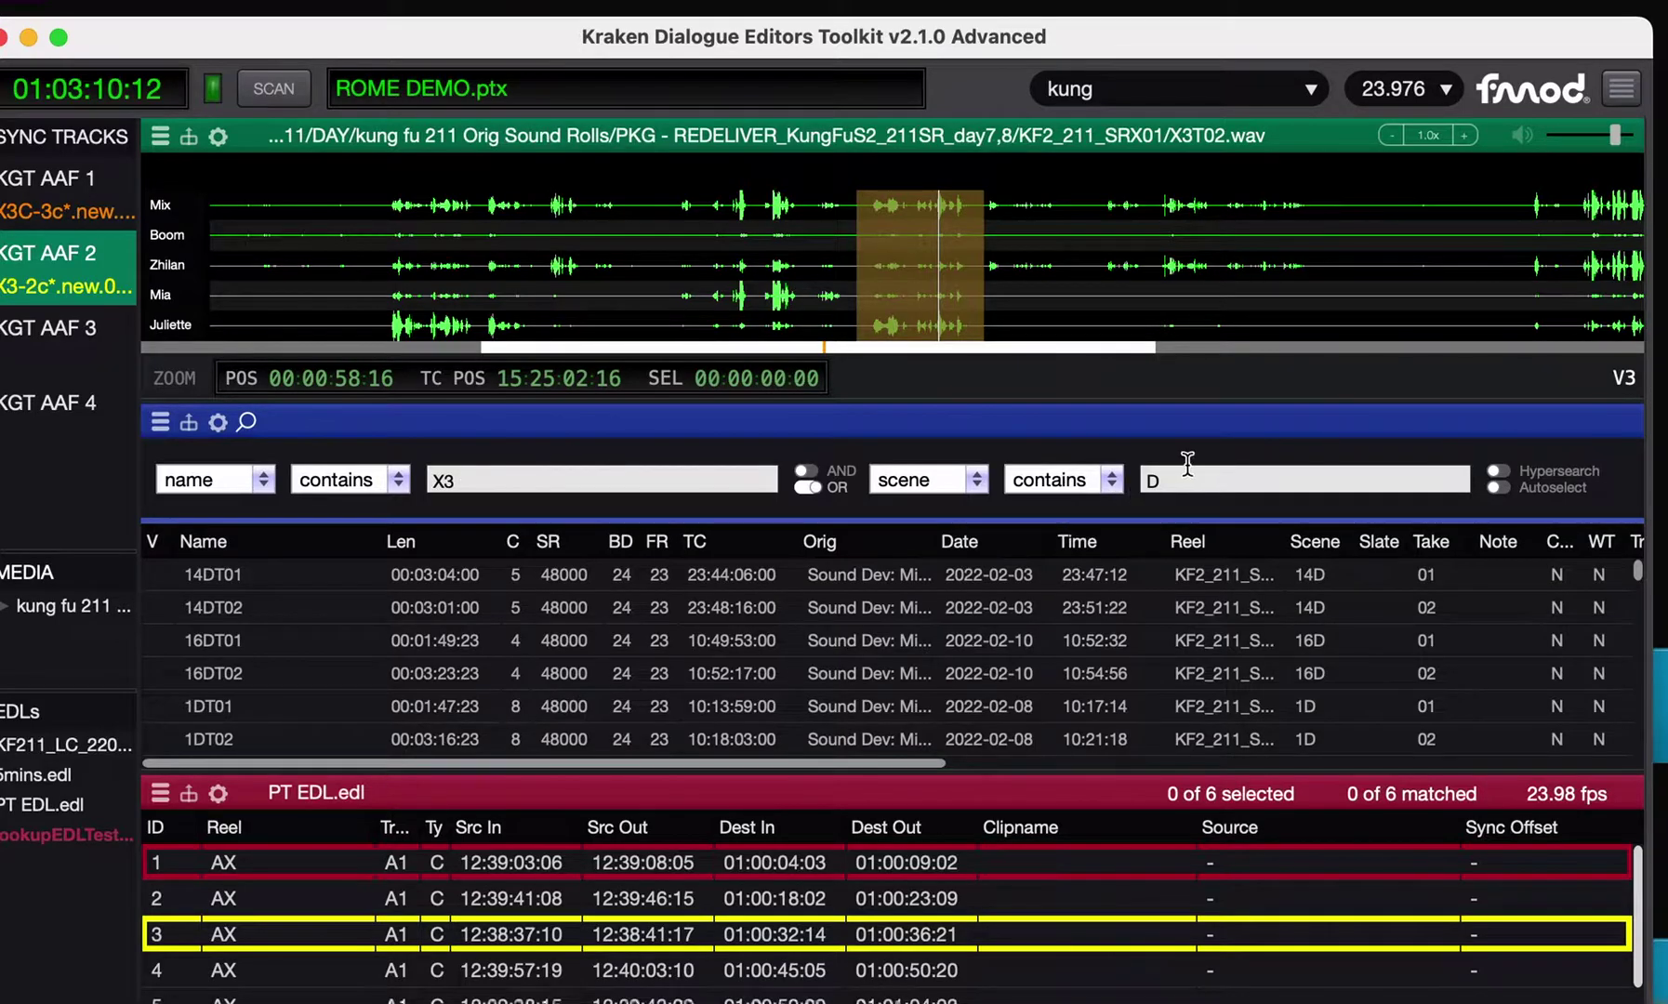
pyautogui.click(967, 480)
pyautogui.click(940, 507)
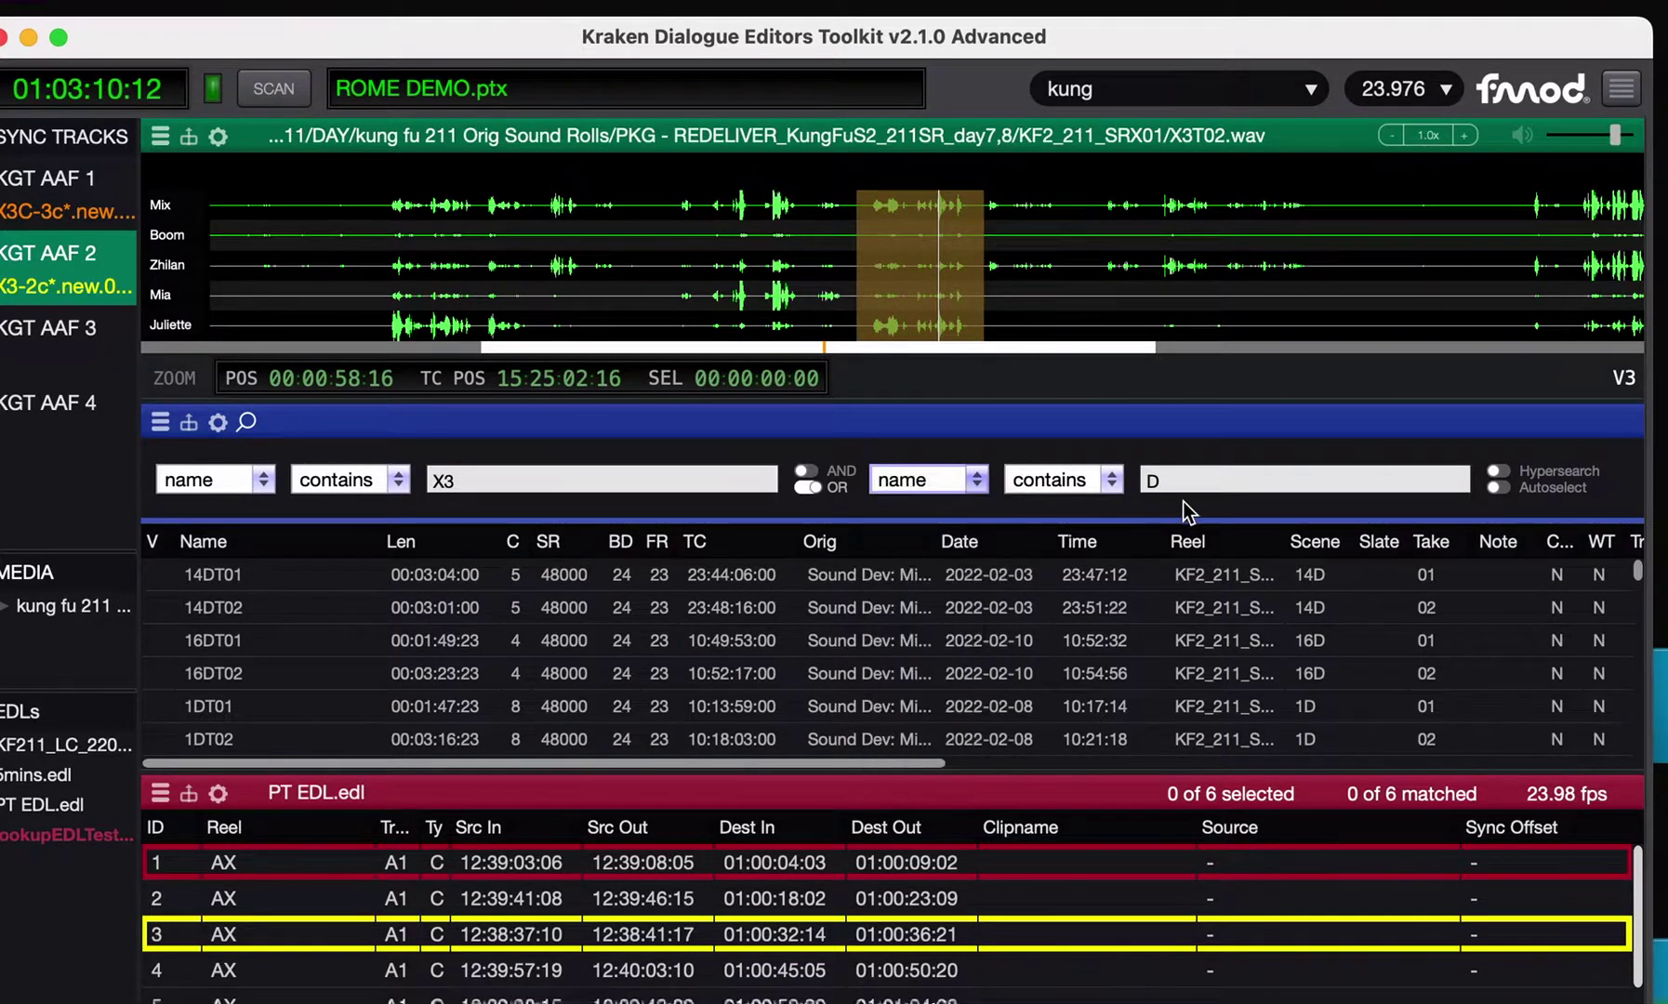
pyautogui.click(1153, 477)
pyautogui.write('1')
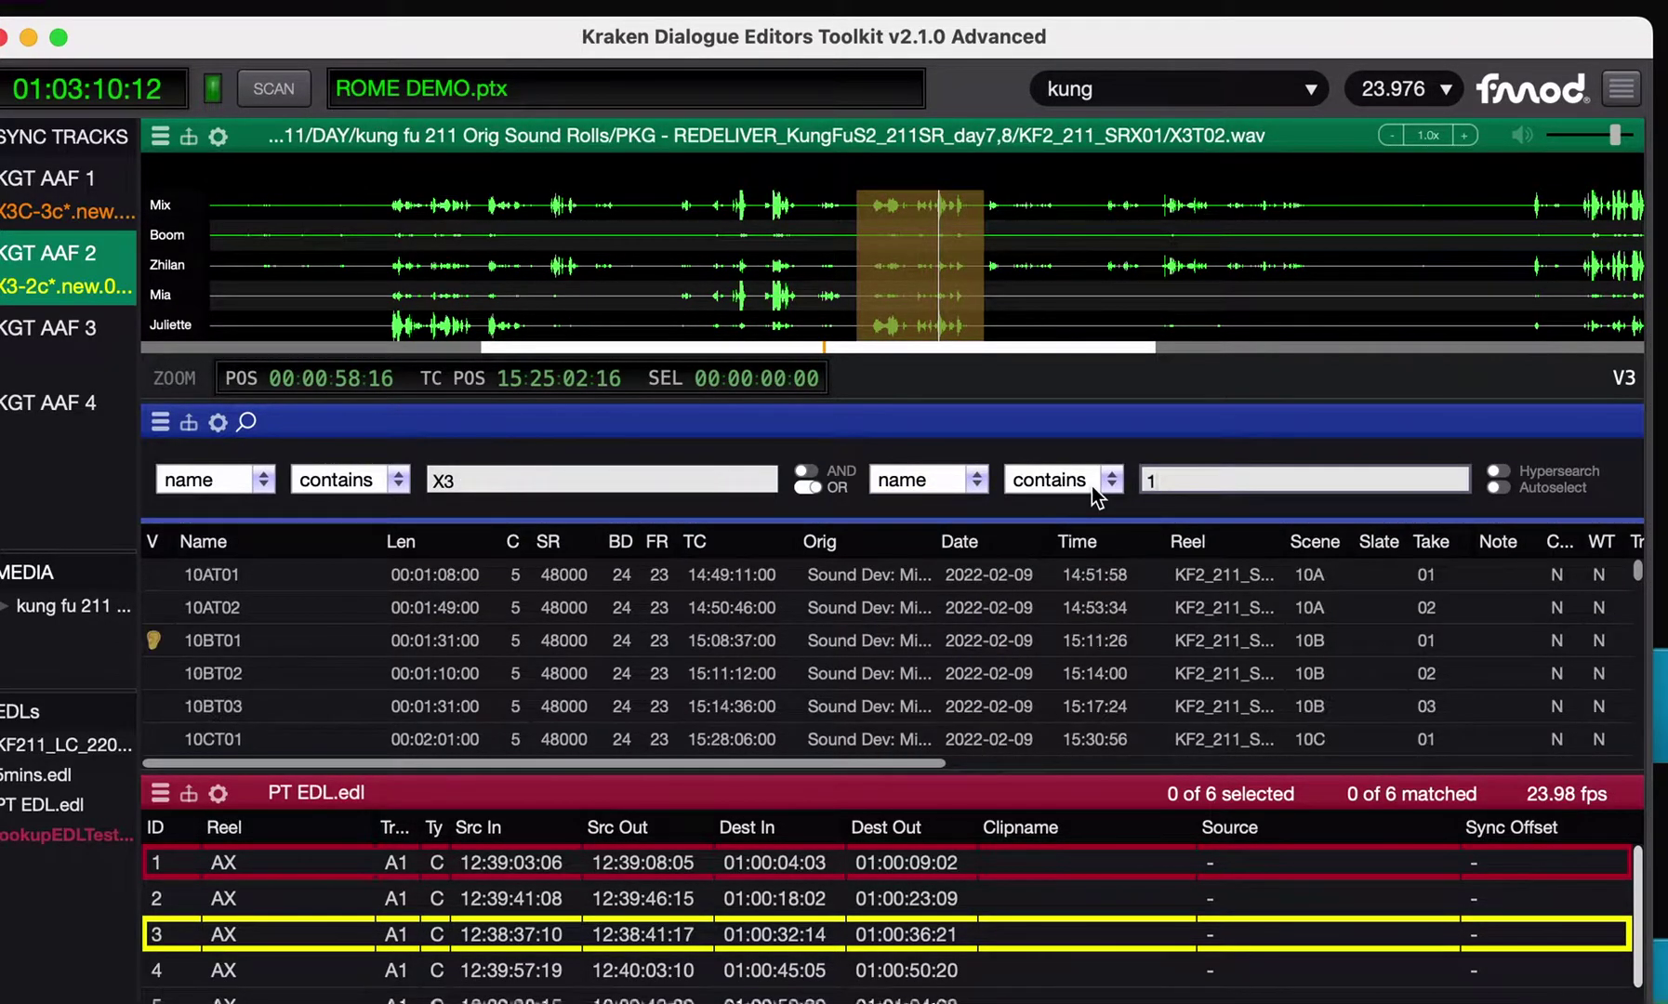
pyautogui.write('6D')
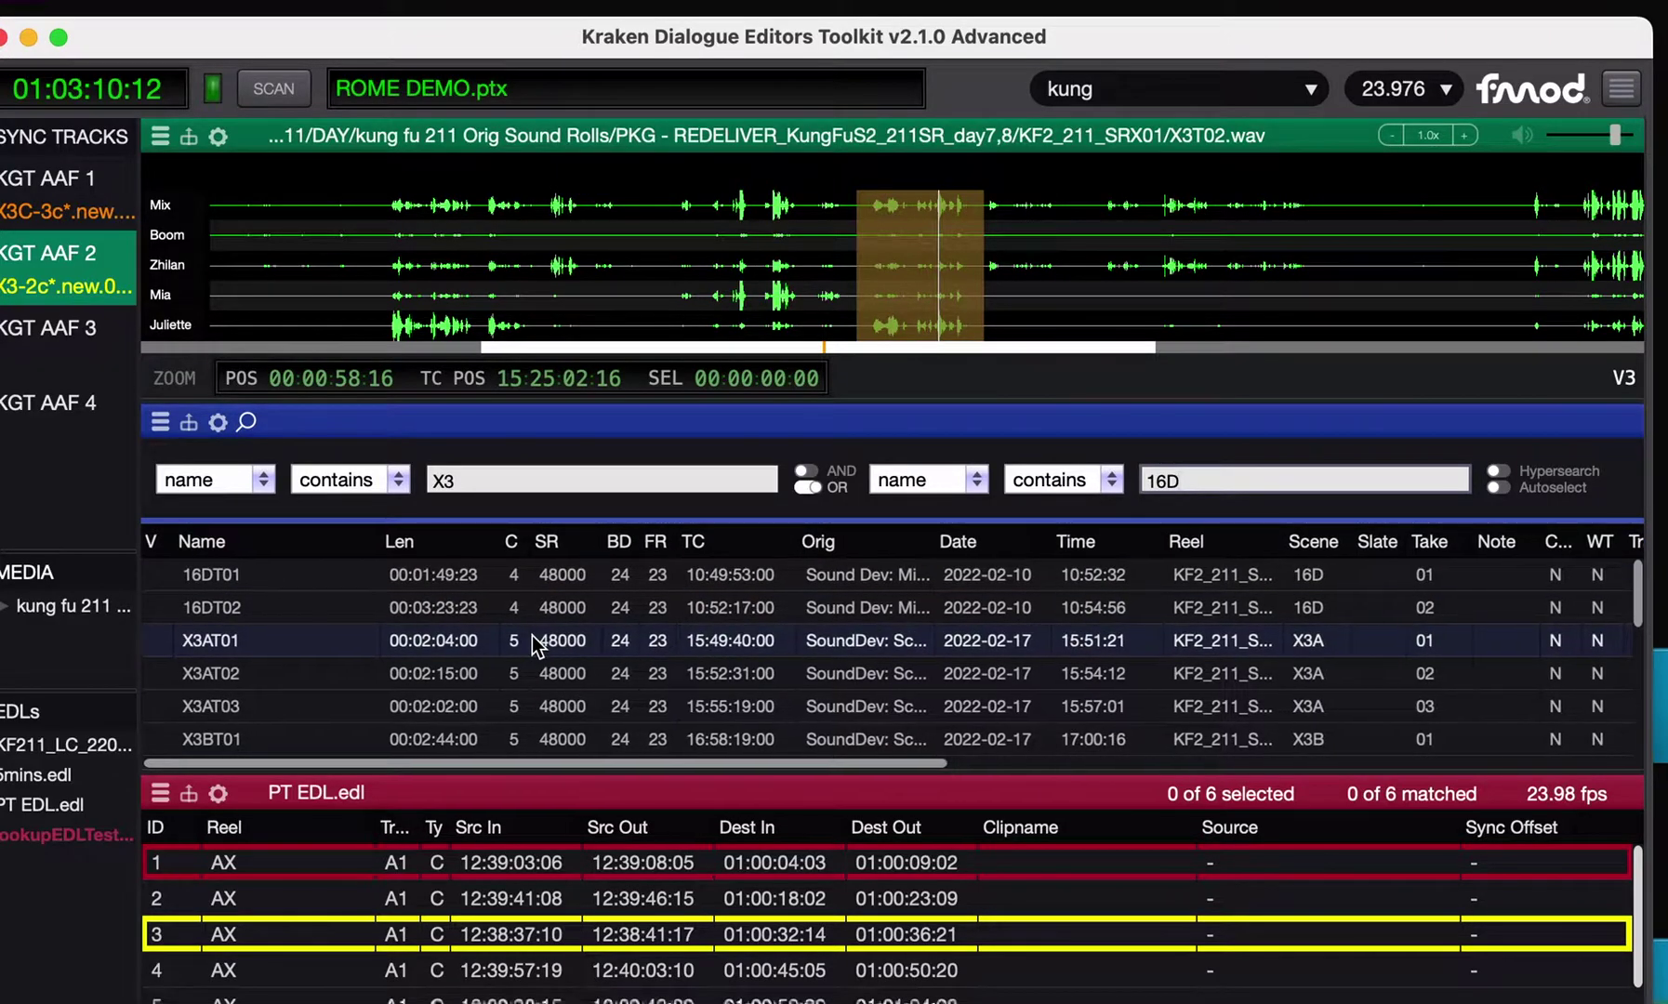
pyautogui.scroll(-2, 532, 635)
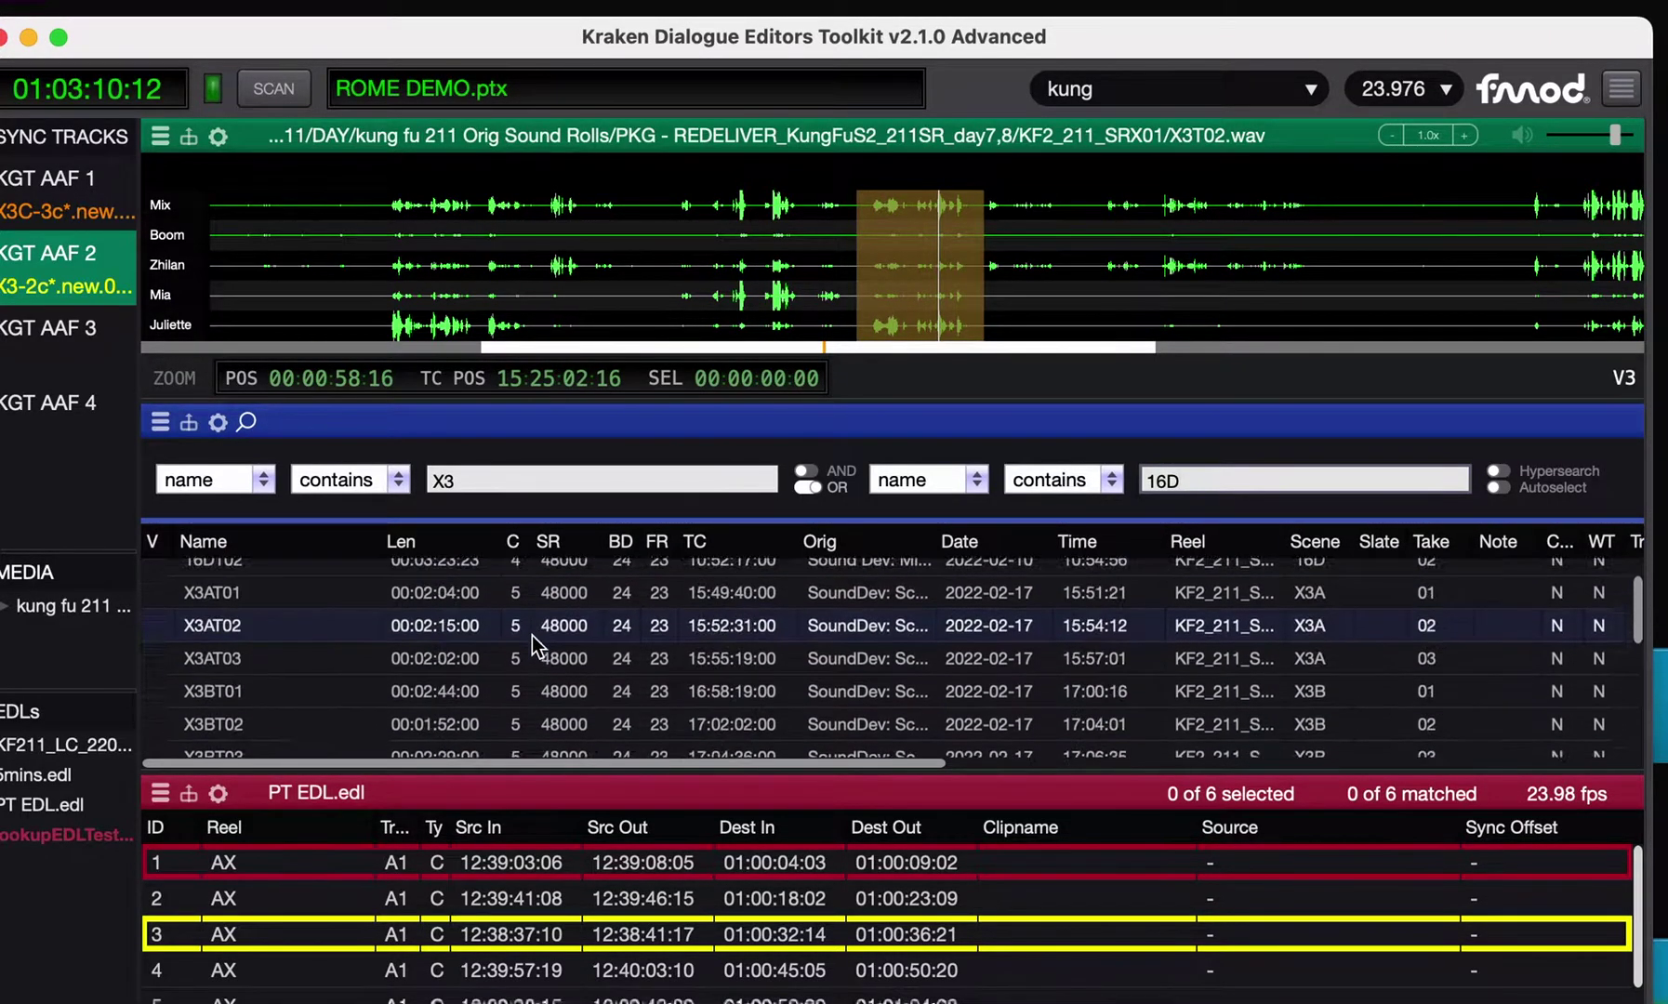
pyautogui.scroll(2, 532, 635)
pyautogui.click(391, 486)
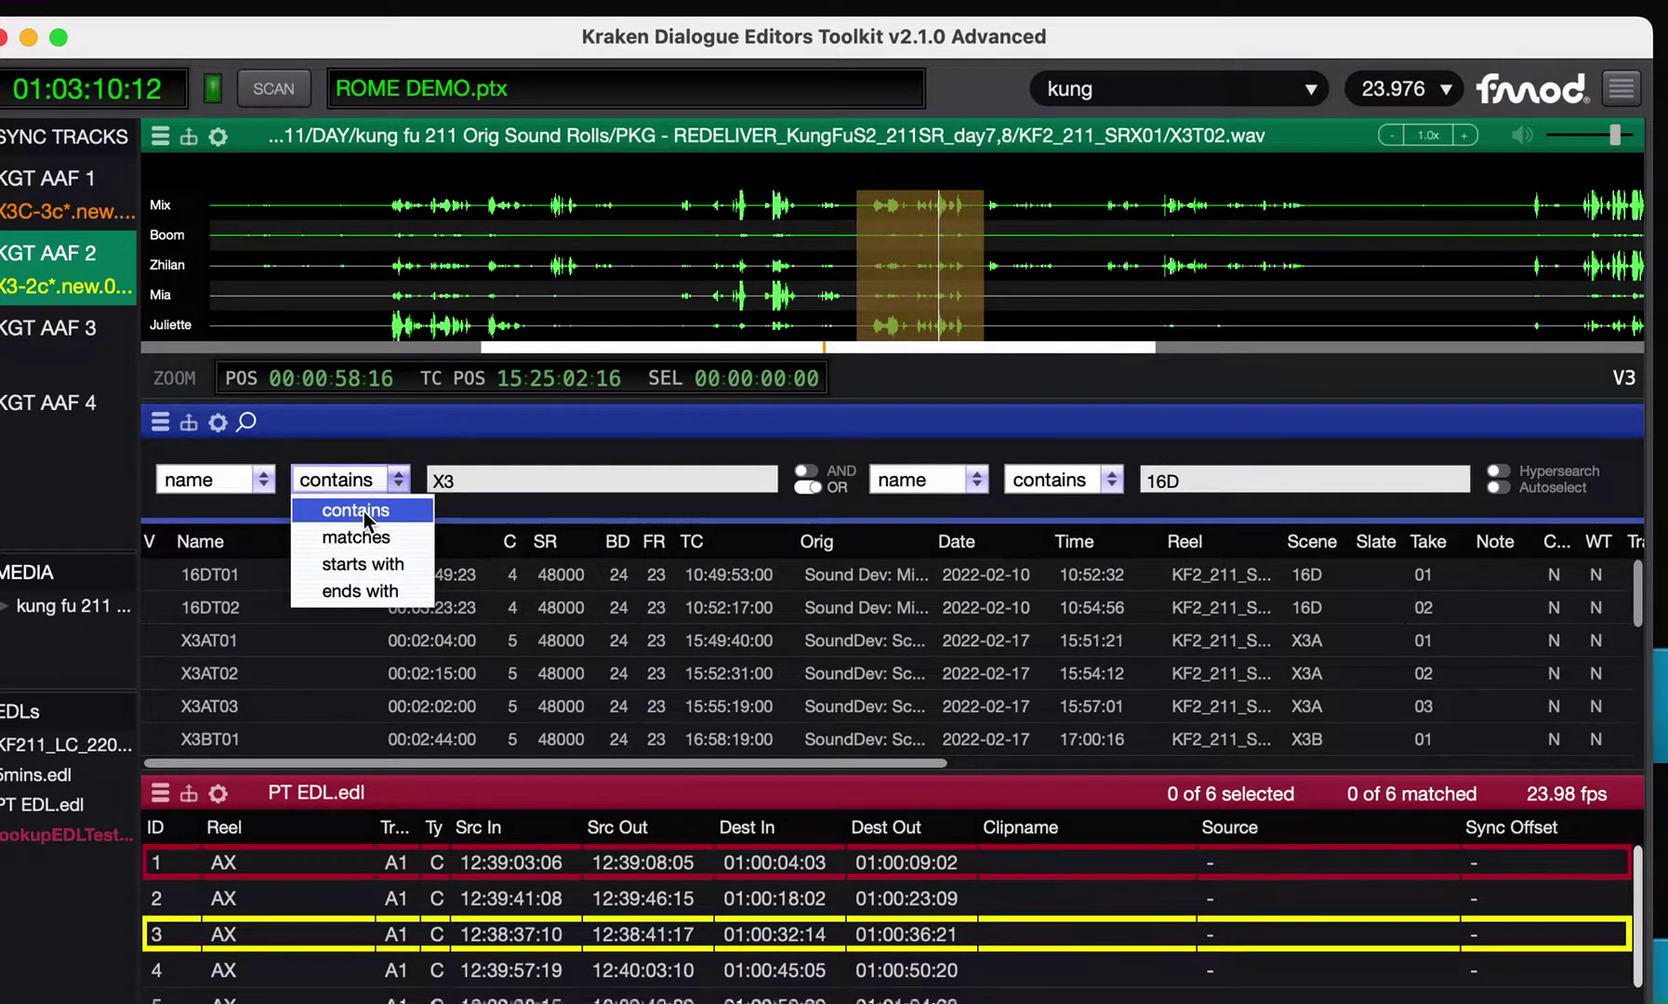
pyautogui.click(414, 451)
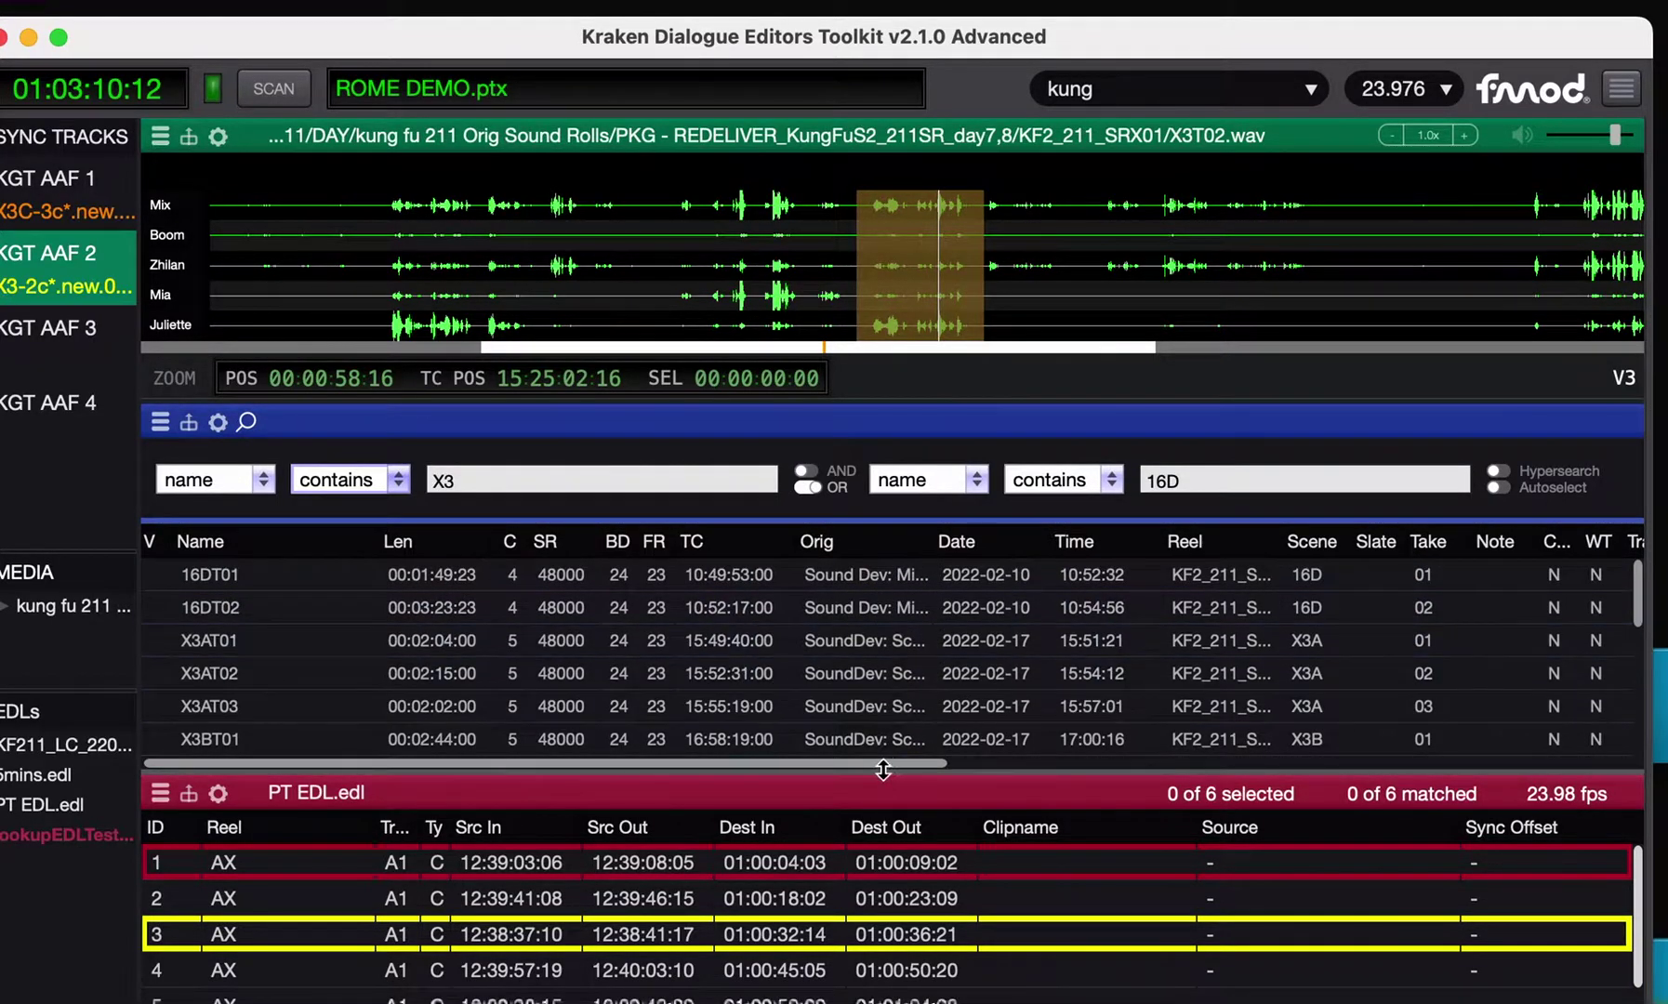
# Step: Extend the sound file list downward and try Hypersearch with the X3 or 16D search, switching it off again
pyautogui.moveTo(882, 770); pyautogui.dragTo(883, 844)
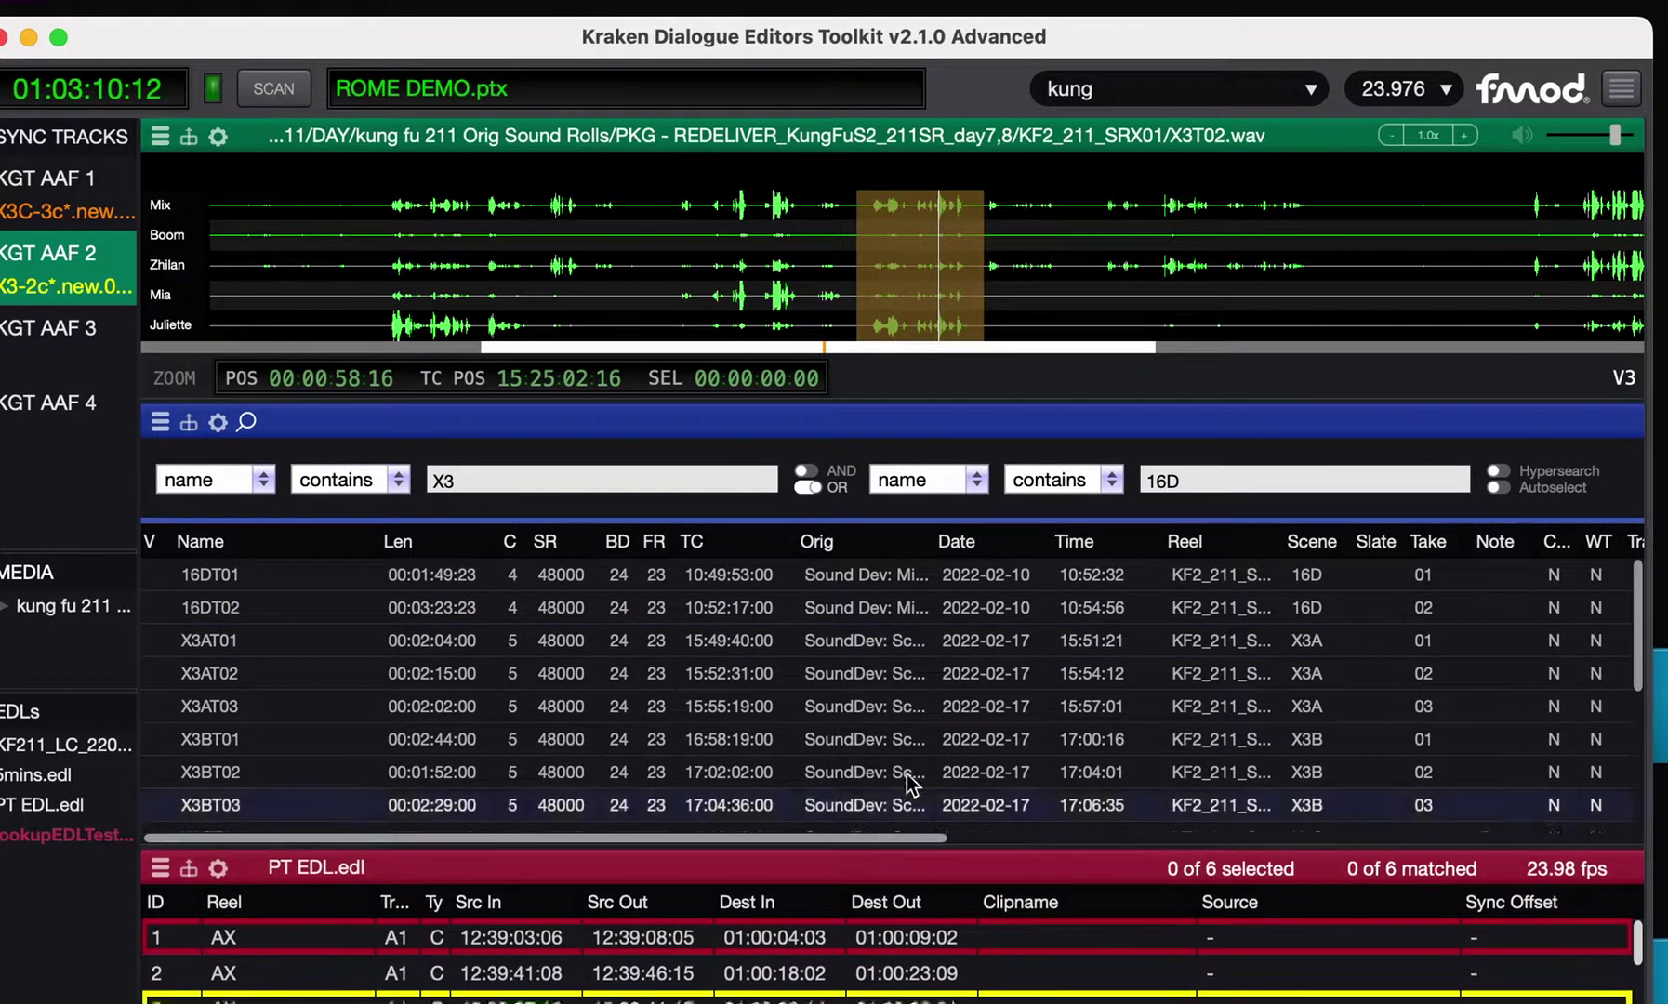
pyautogui.click(1495, 478)
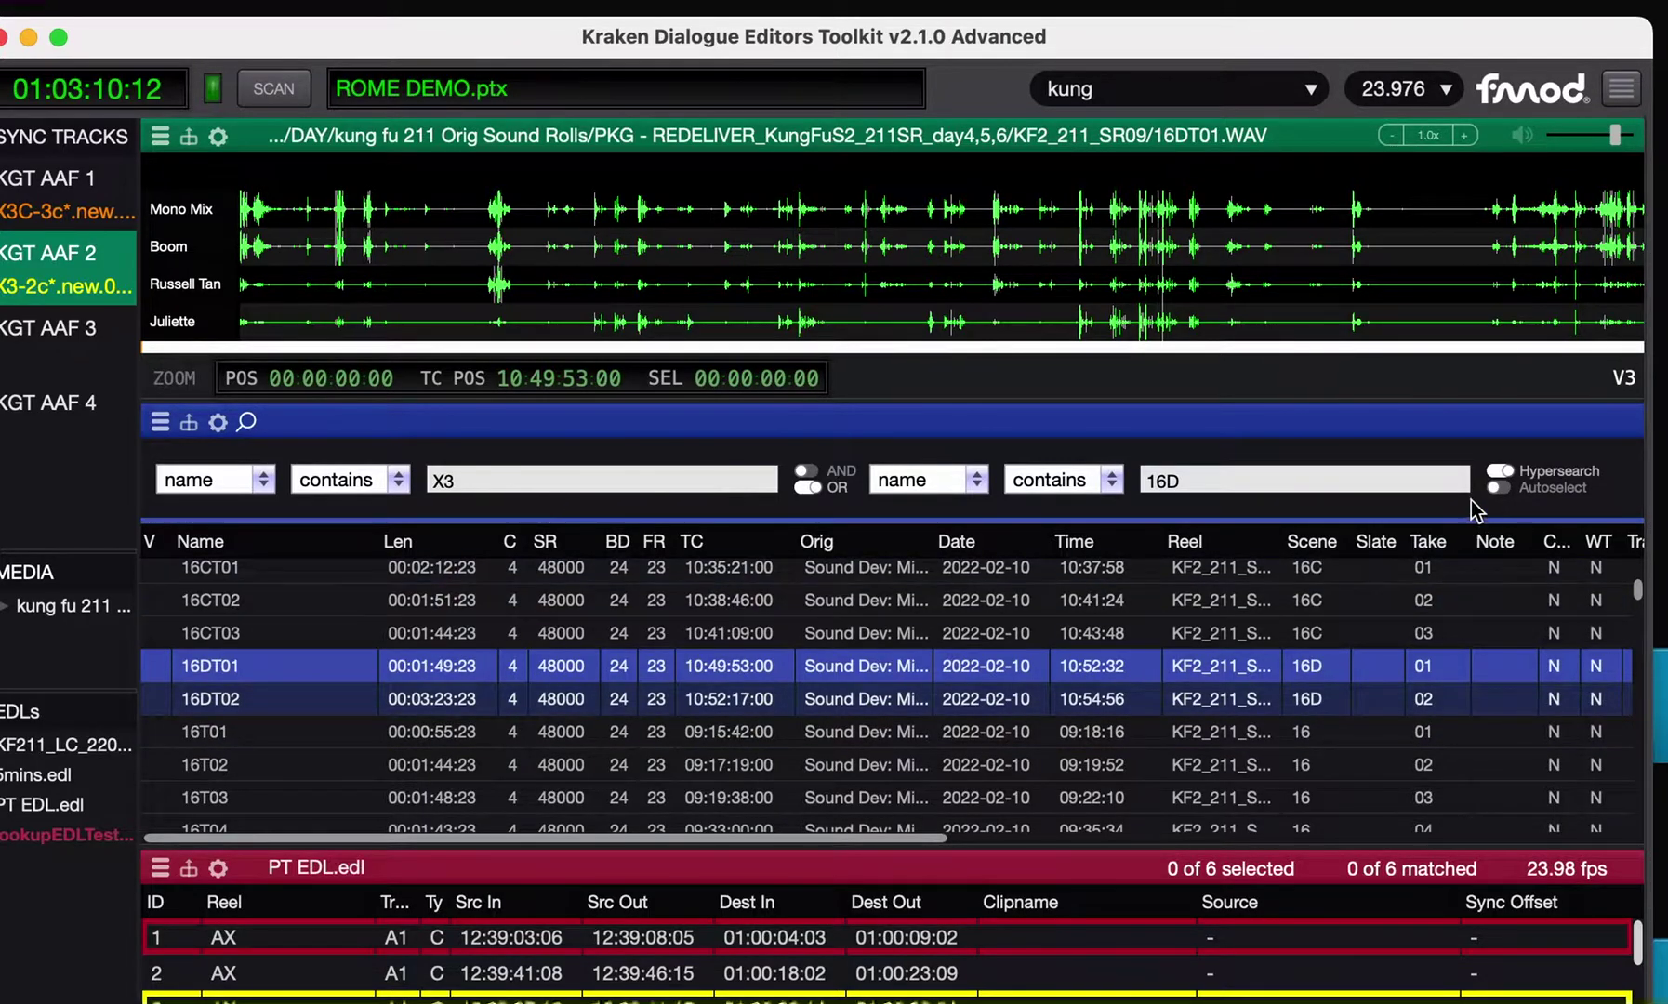
pyautogui.click(1498, 472)
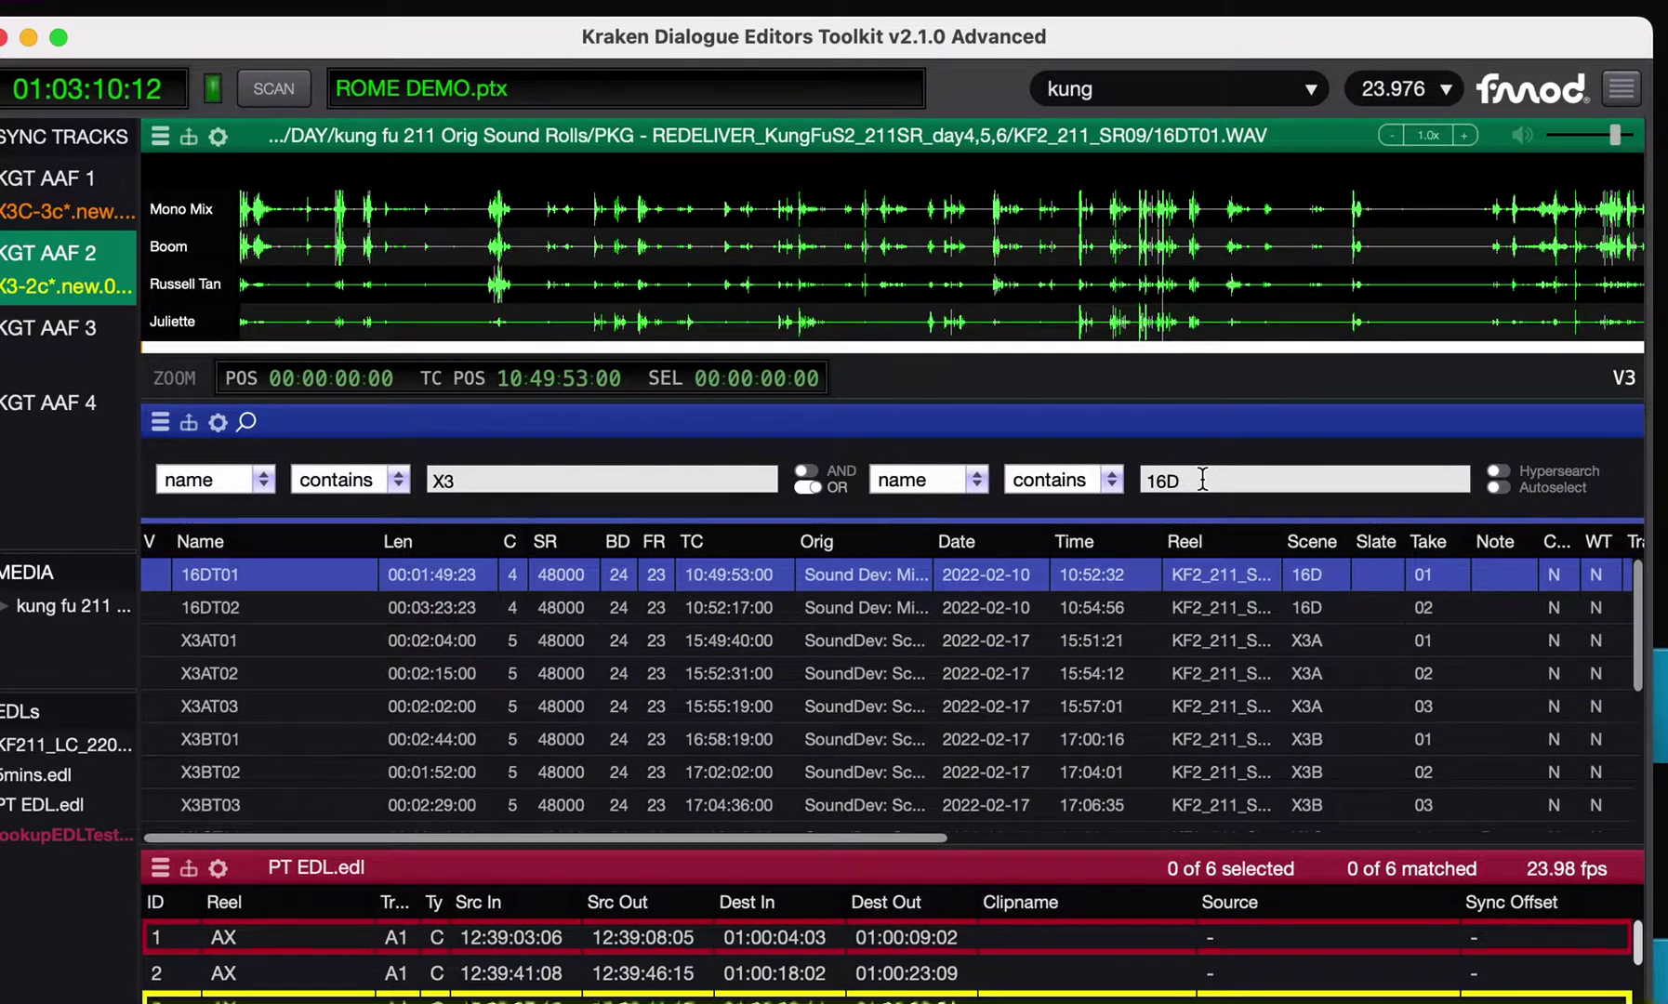
# Step: Clear the second search term and review the recordings whose name contains X3
pyautogui.press('BackSpace')
pyautogui.press('BackSpace')
pyautogui.press('BackSpace')
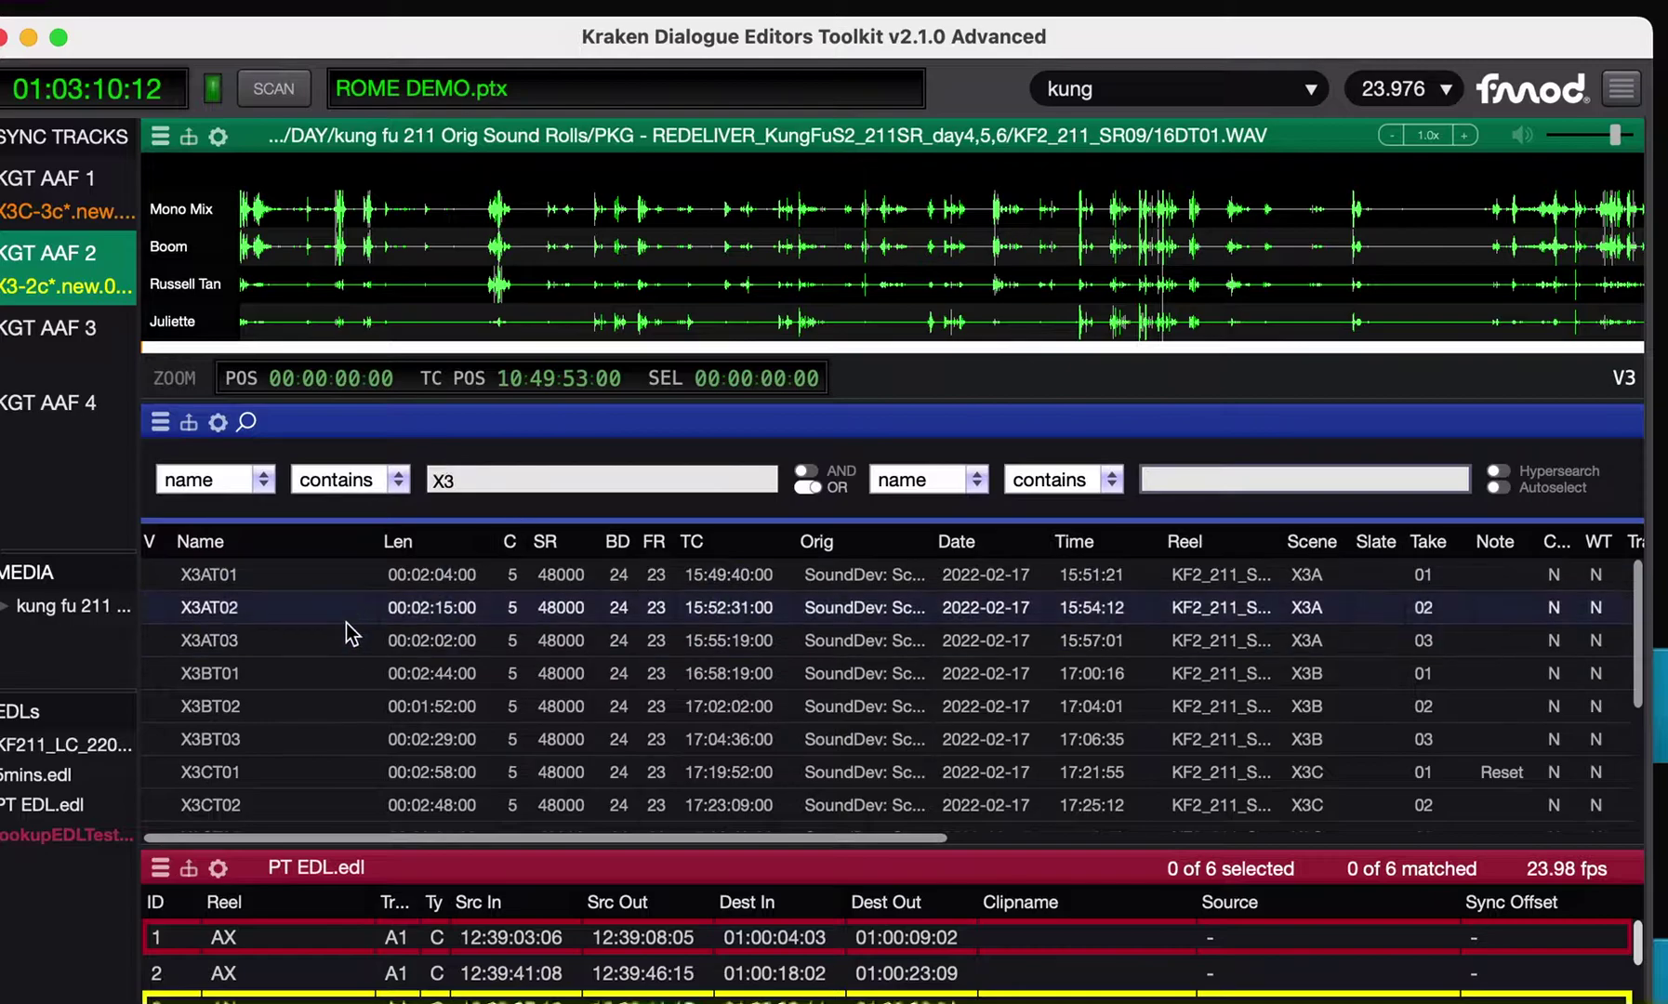
pyautogui.scroll(-5, 345, 623)
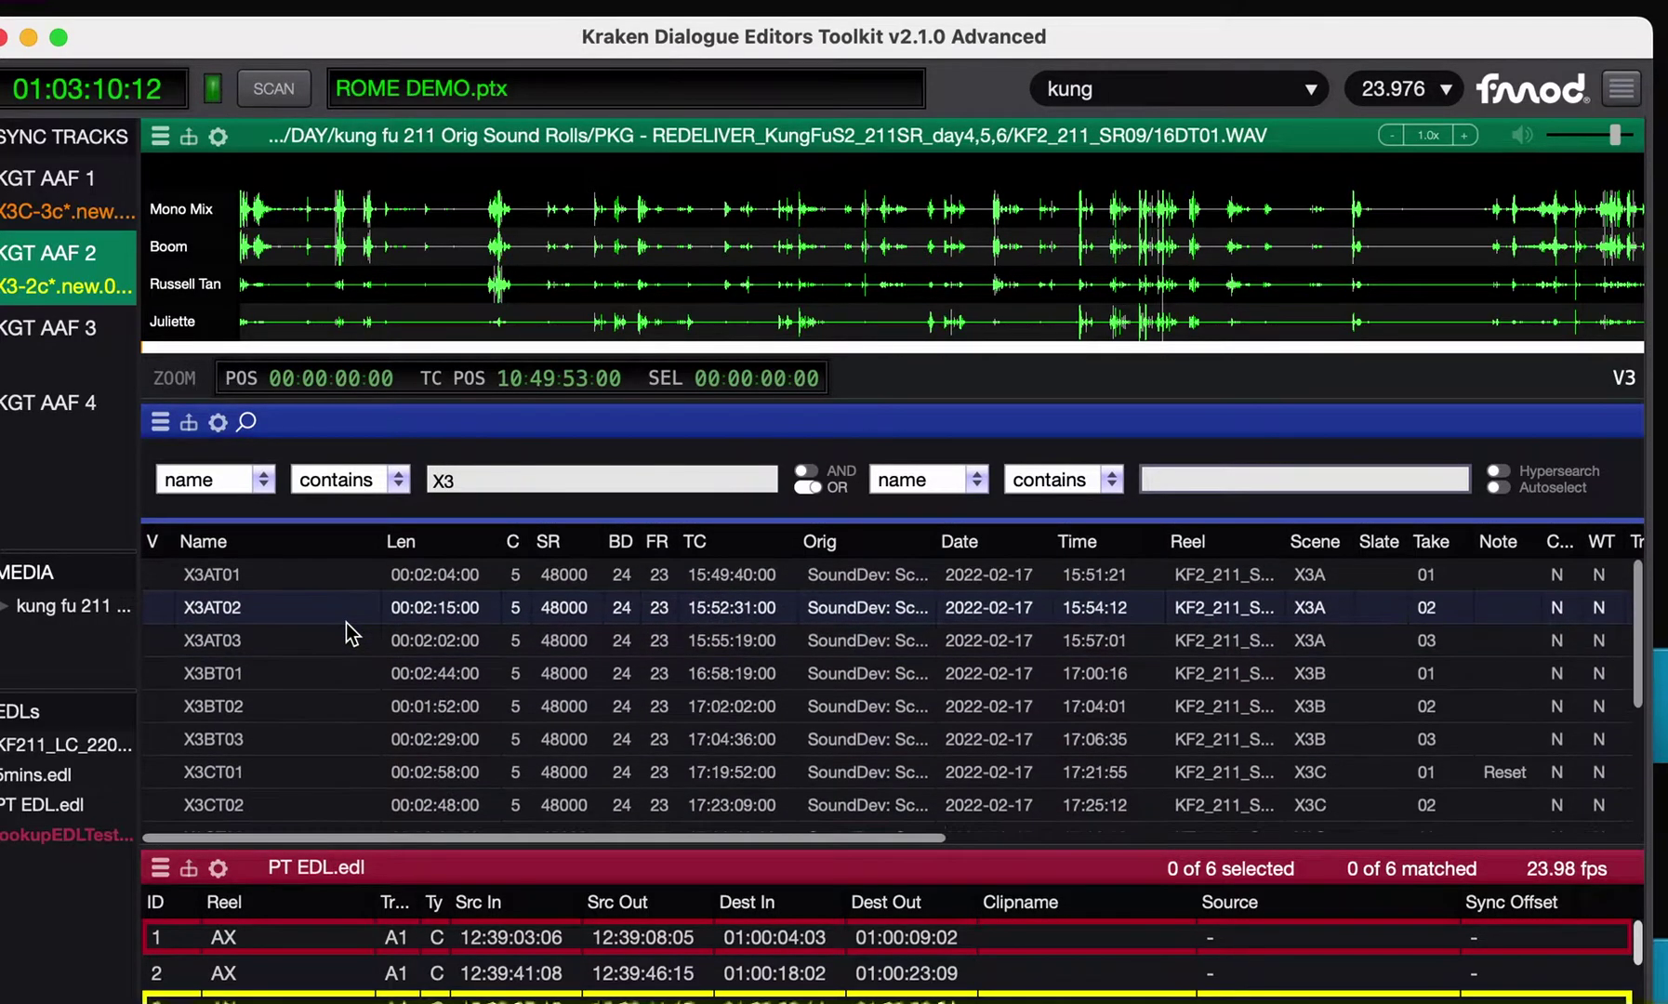
# Step: Turn on Hypersearch for the name search X3 and go to recording X3AT01 in the full sound file list
pyautogui.click(1498, 472)
pyautogui.scroll(-10, 249, 661)
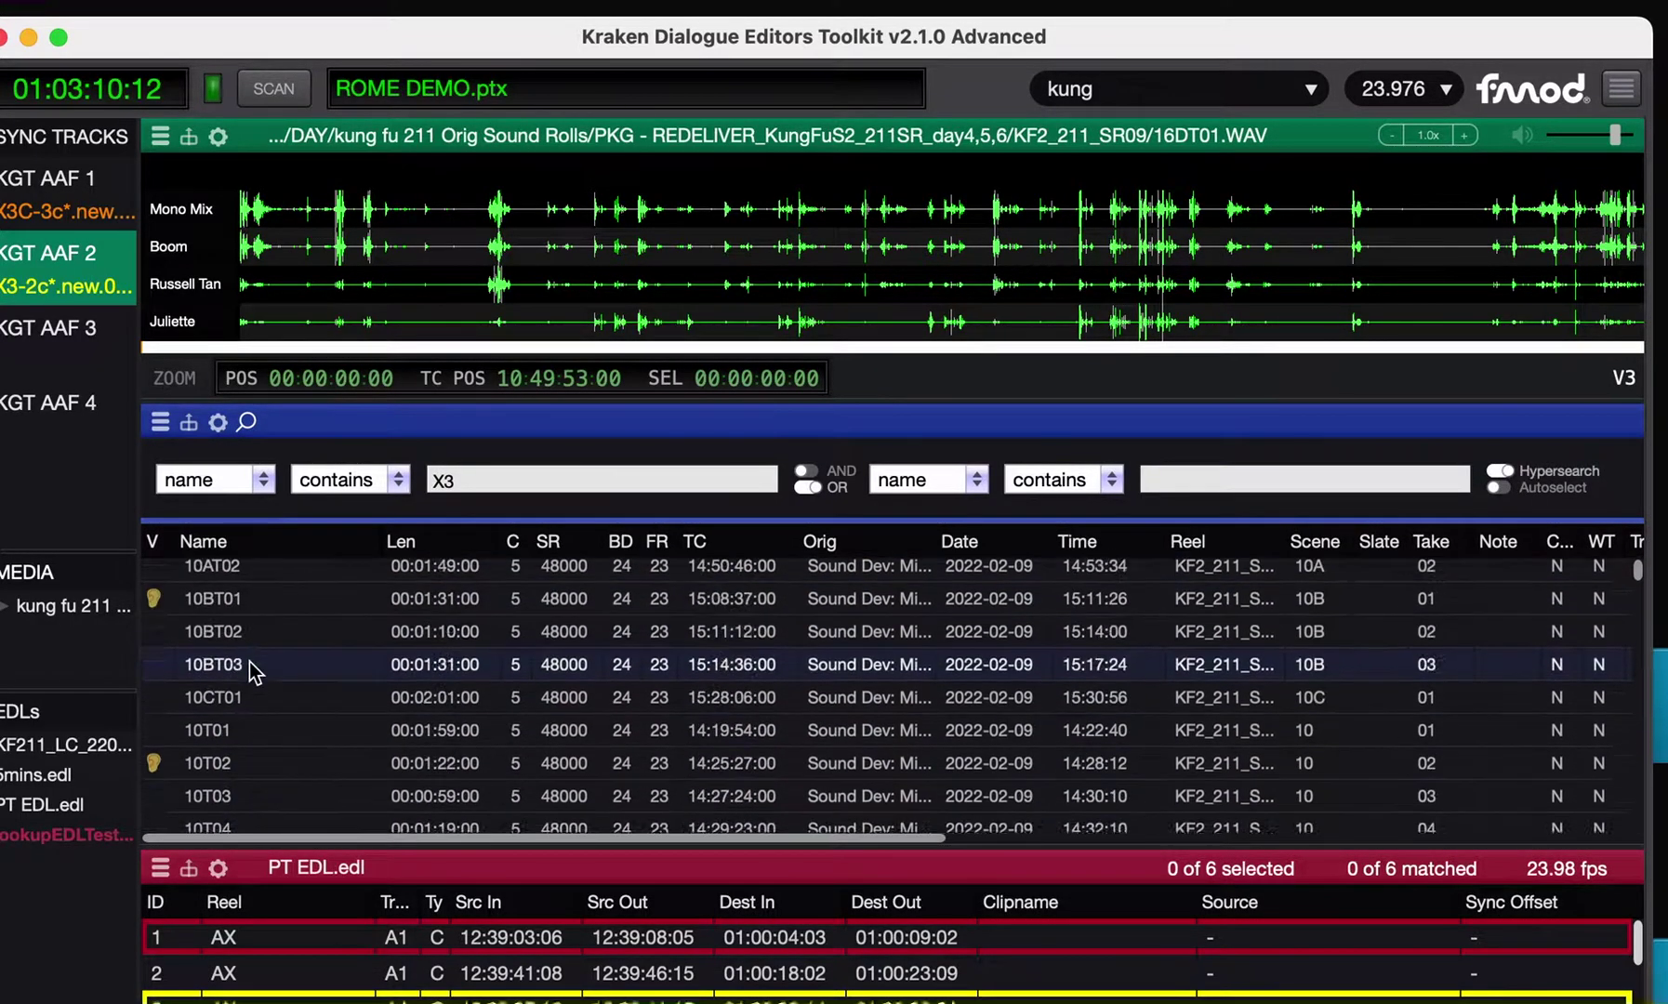
pyautogui.scroll(-10, 249, 661)
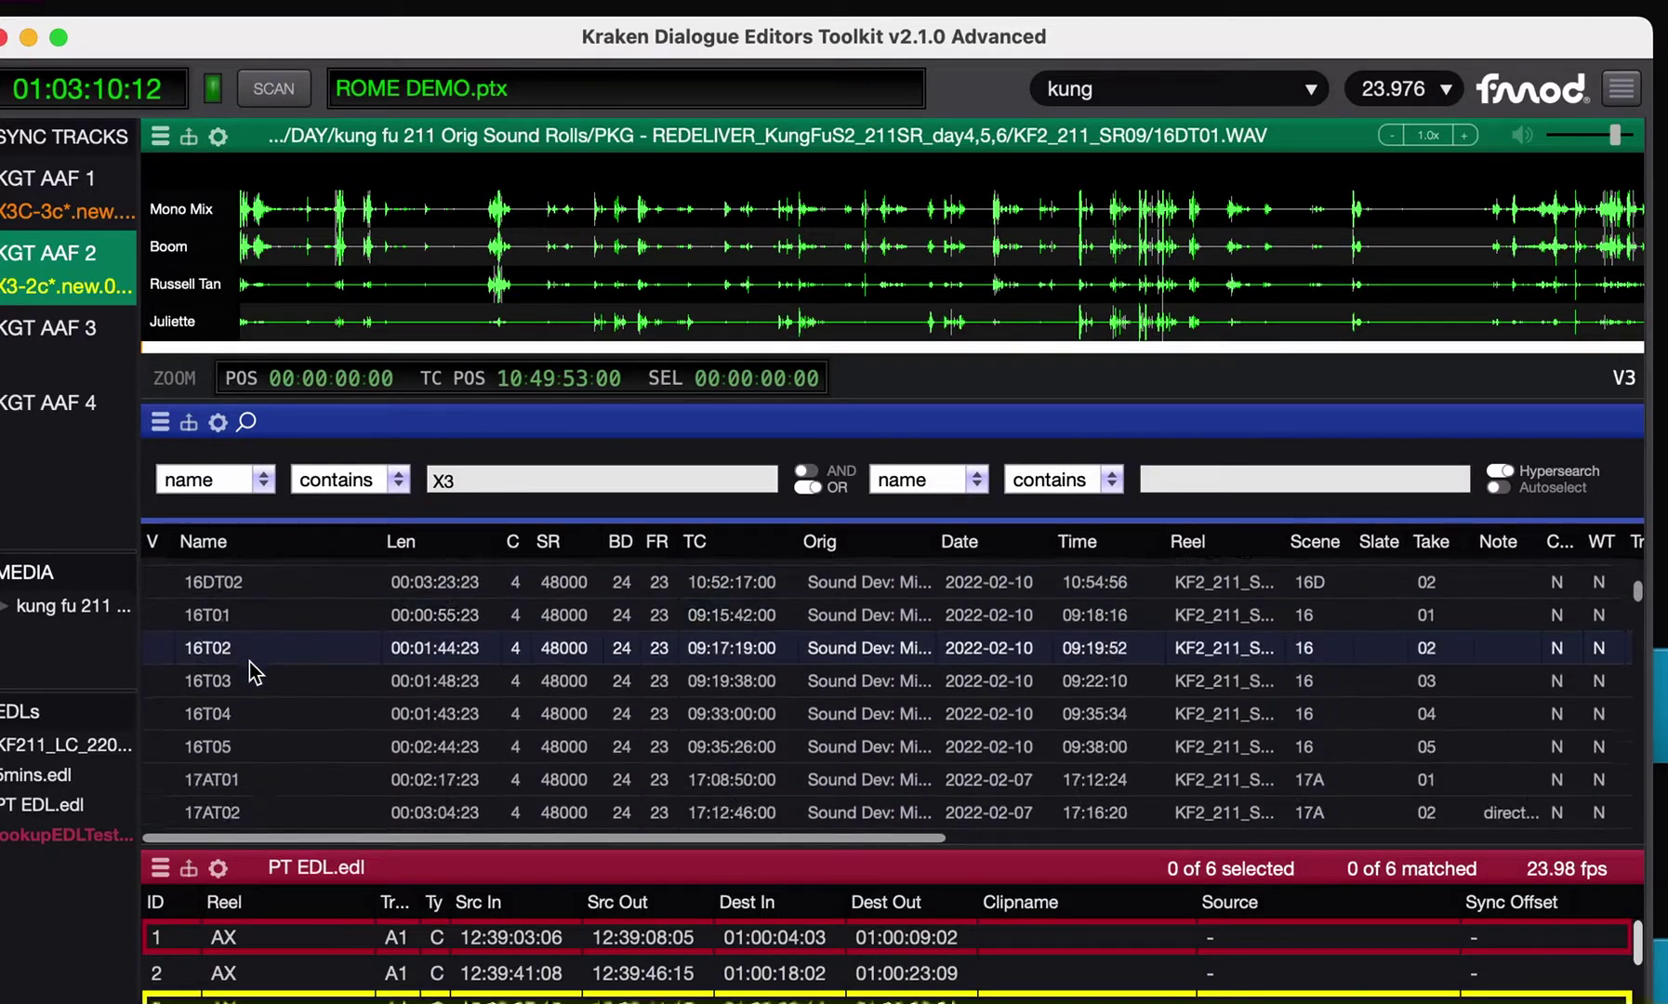
pyautogui.scroll(-15, 251, 670)
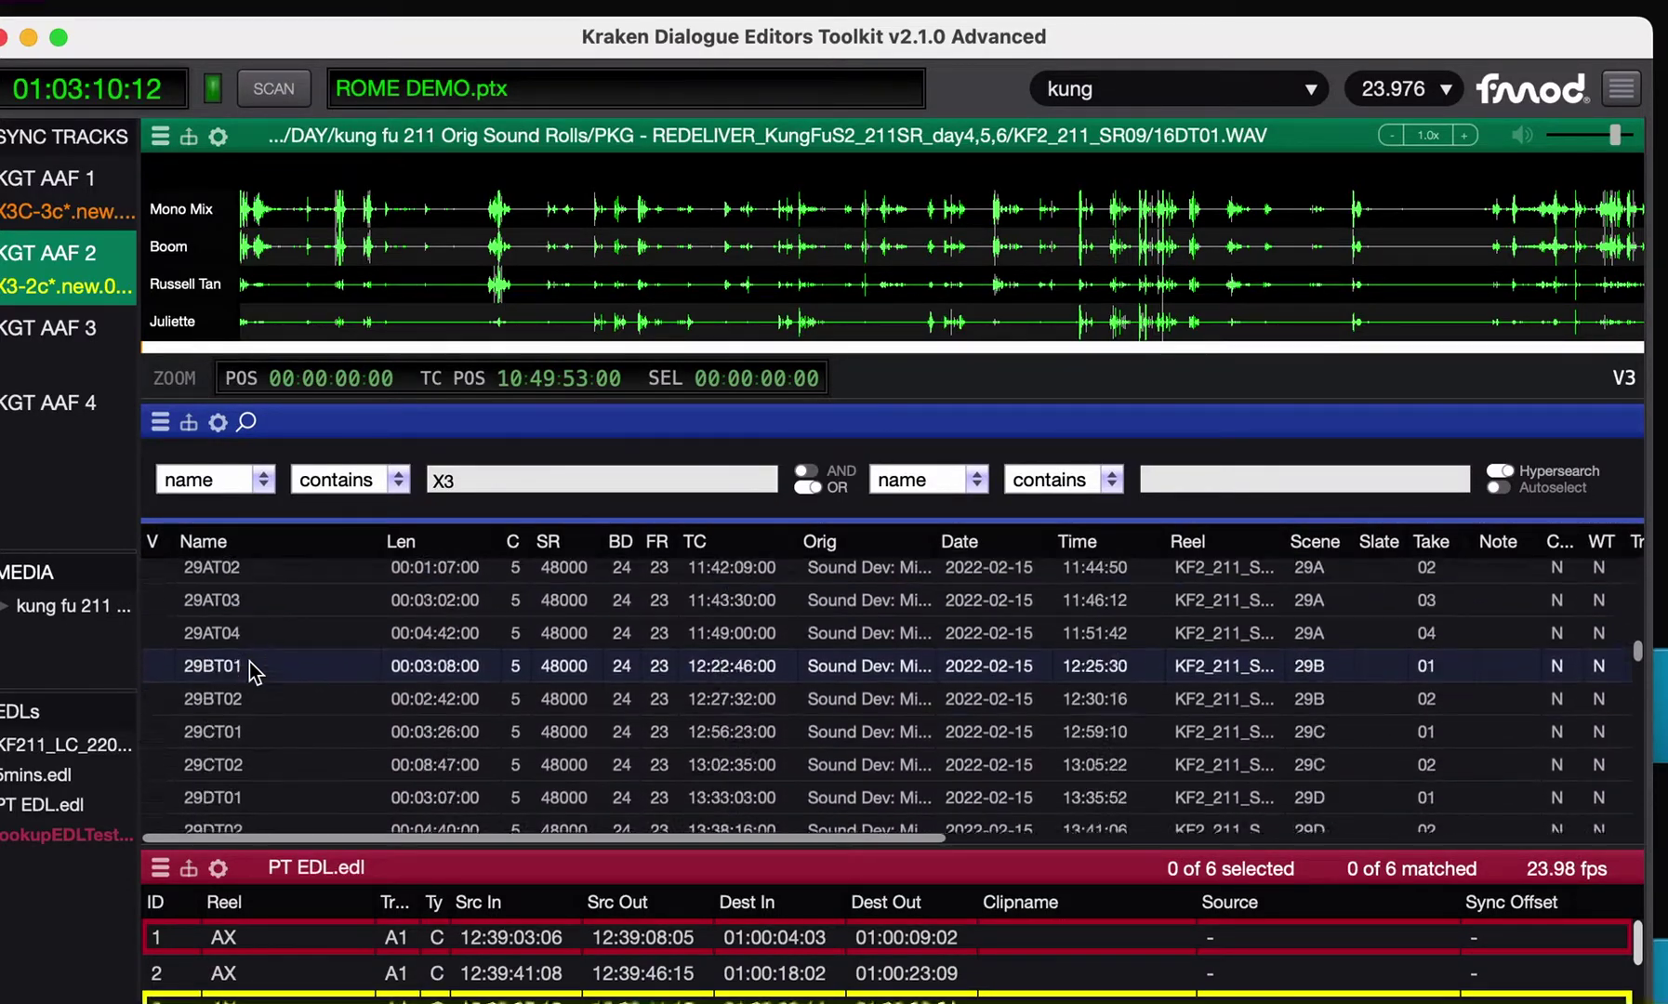
pyautogui.click(252, 666)
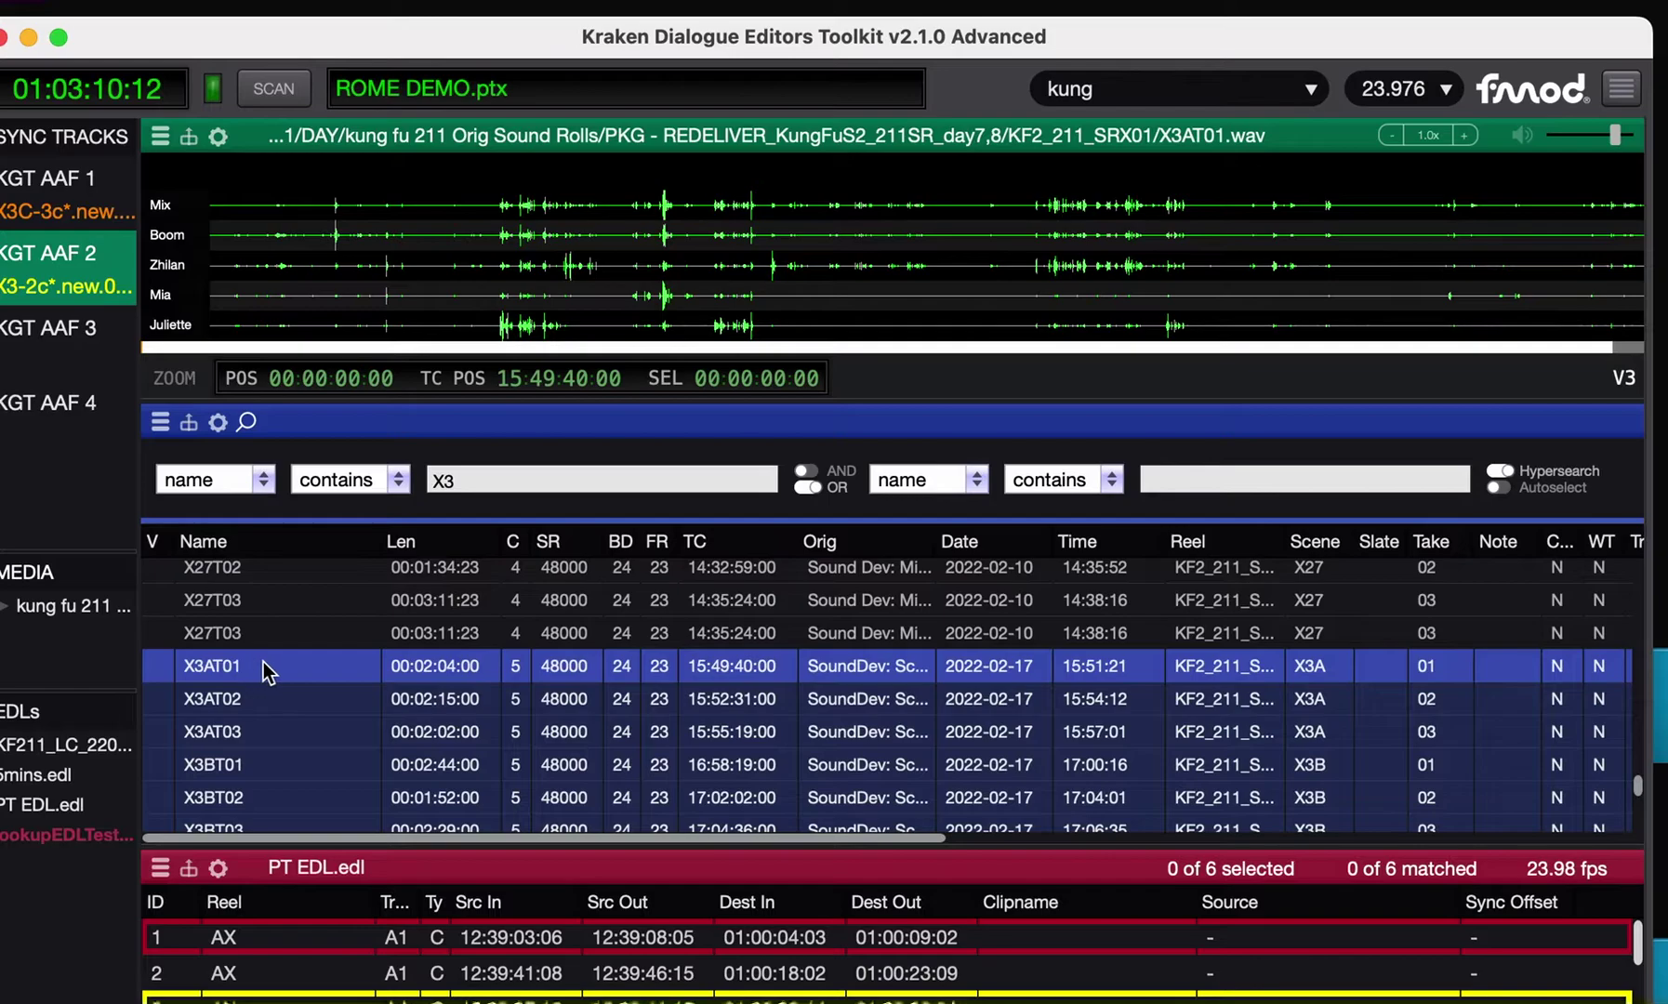
# Step: Step through the X3 takes found by Hypersearch and examine them among the neighbouring recordings in the full list
pyautogui.press('Down')
pyautogui.press('Down')
pyautogui.press('Down')
pyautogui.press('Up')
pyautogui.press('Up')
pyautogui.press('Up')
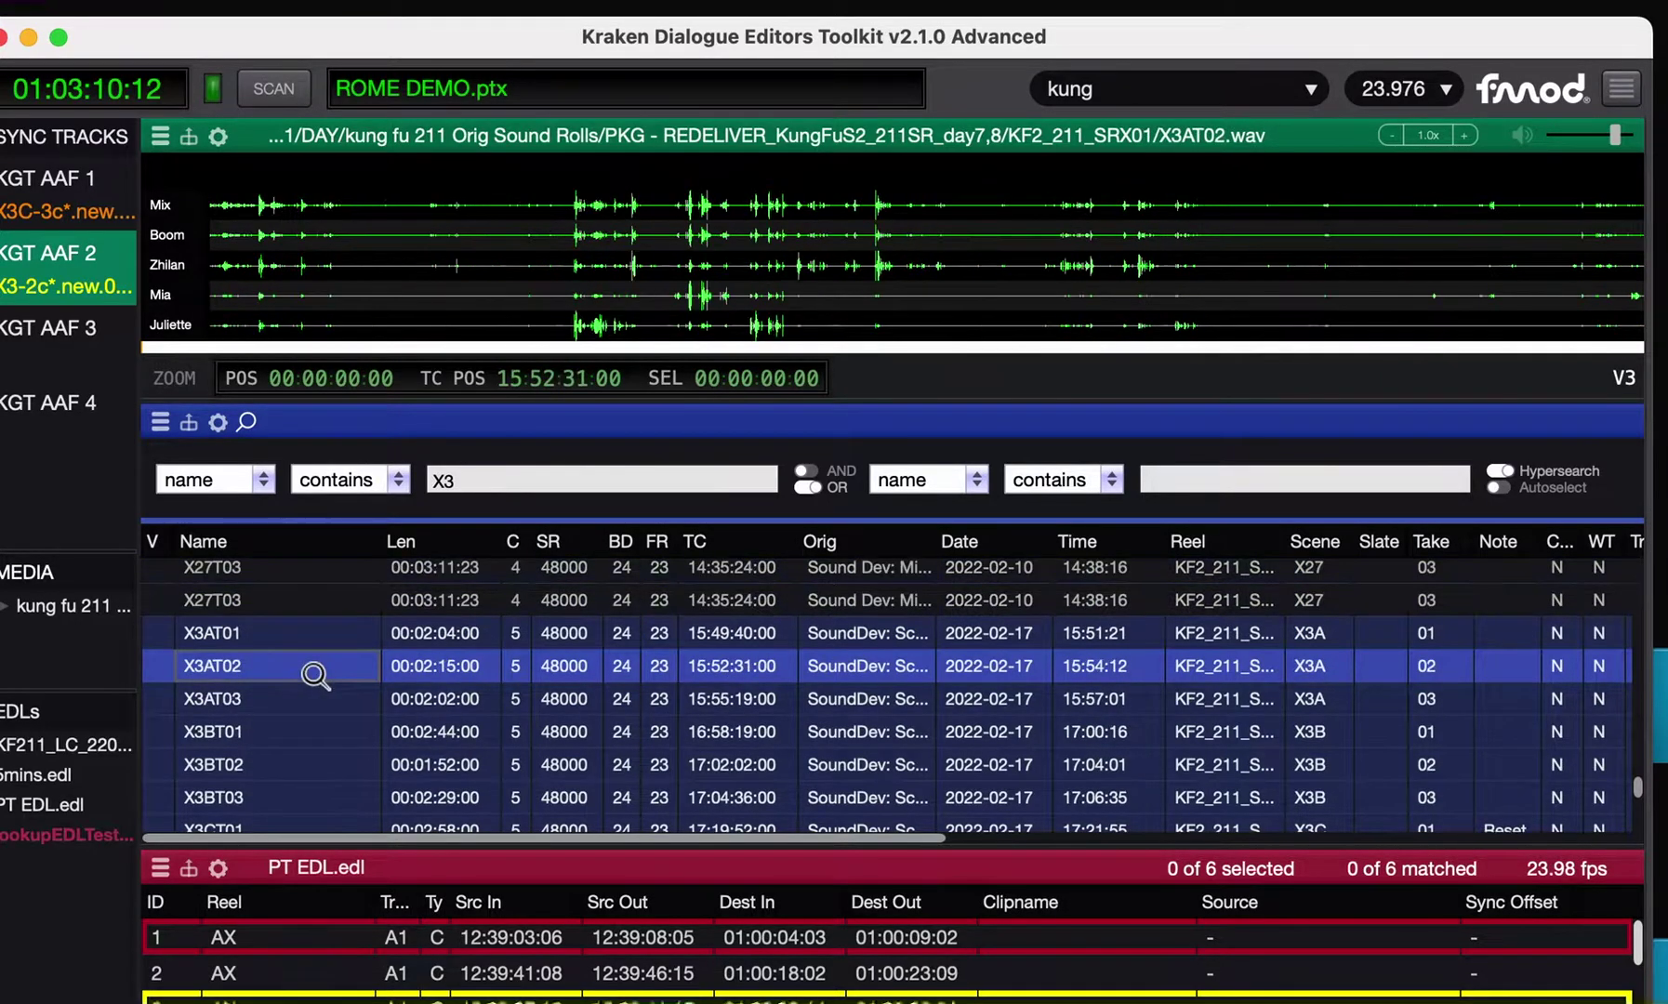
pyautogui.scroll(-2, 301, 661)
pyautogui.scroll(3, 301, 661)
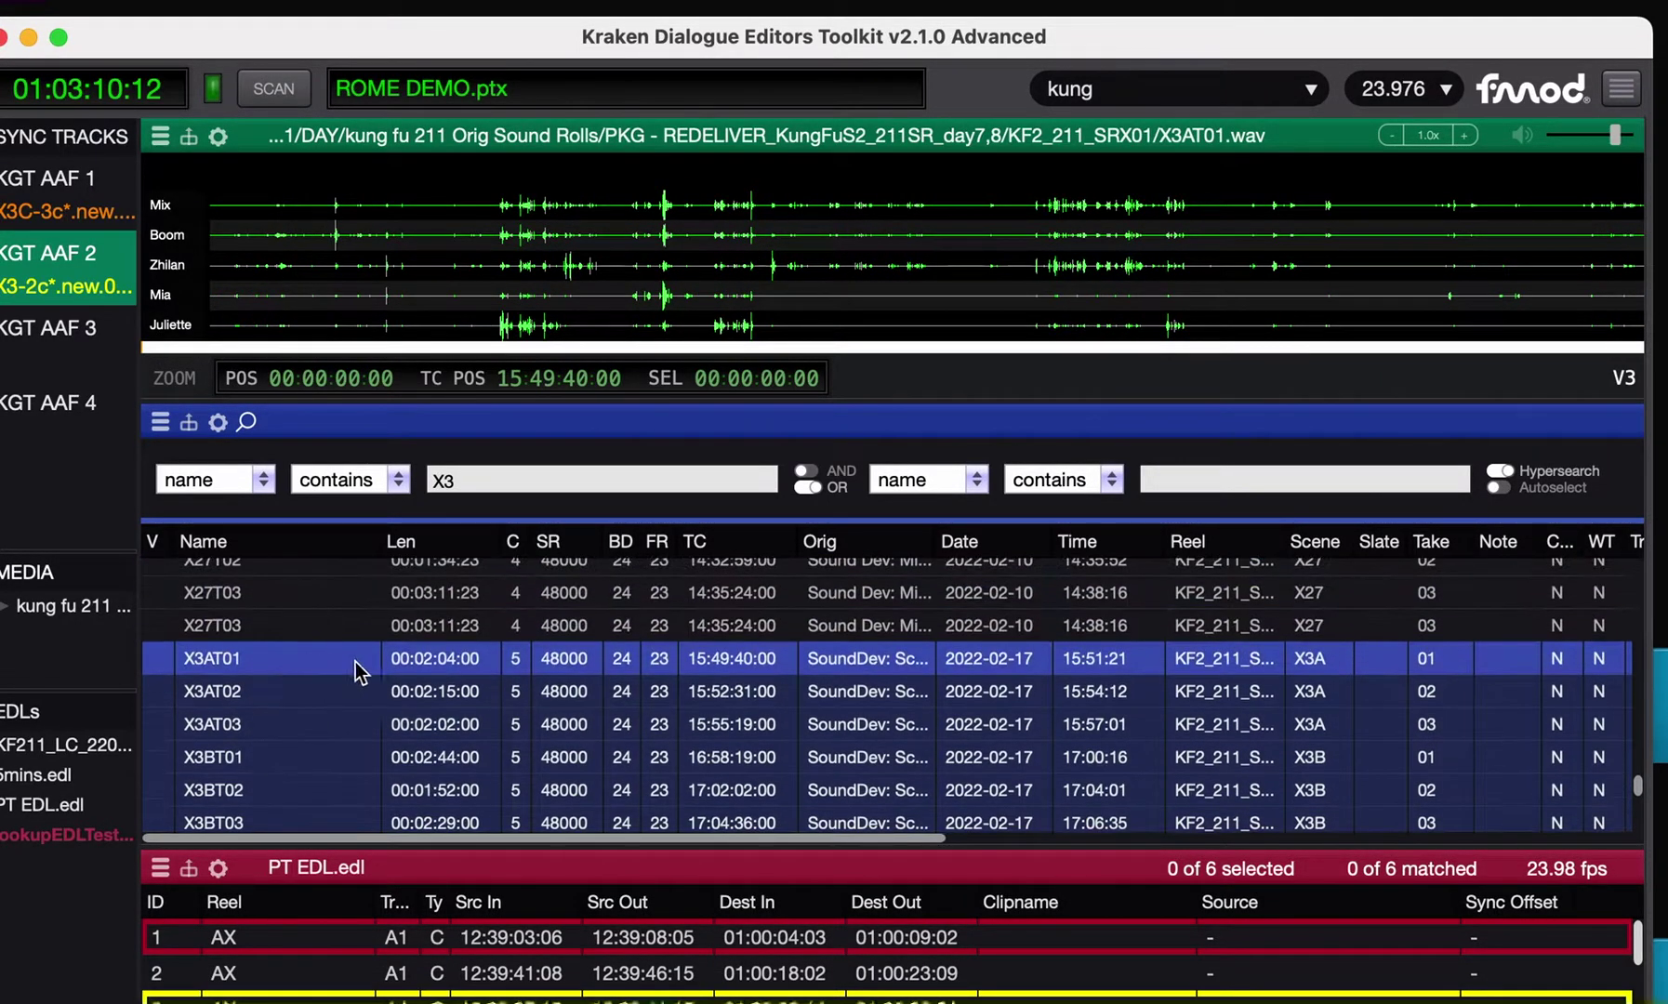
pyautogui.scroll(-10, 311, 717)
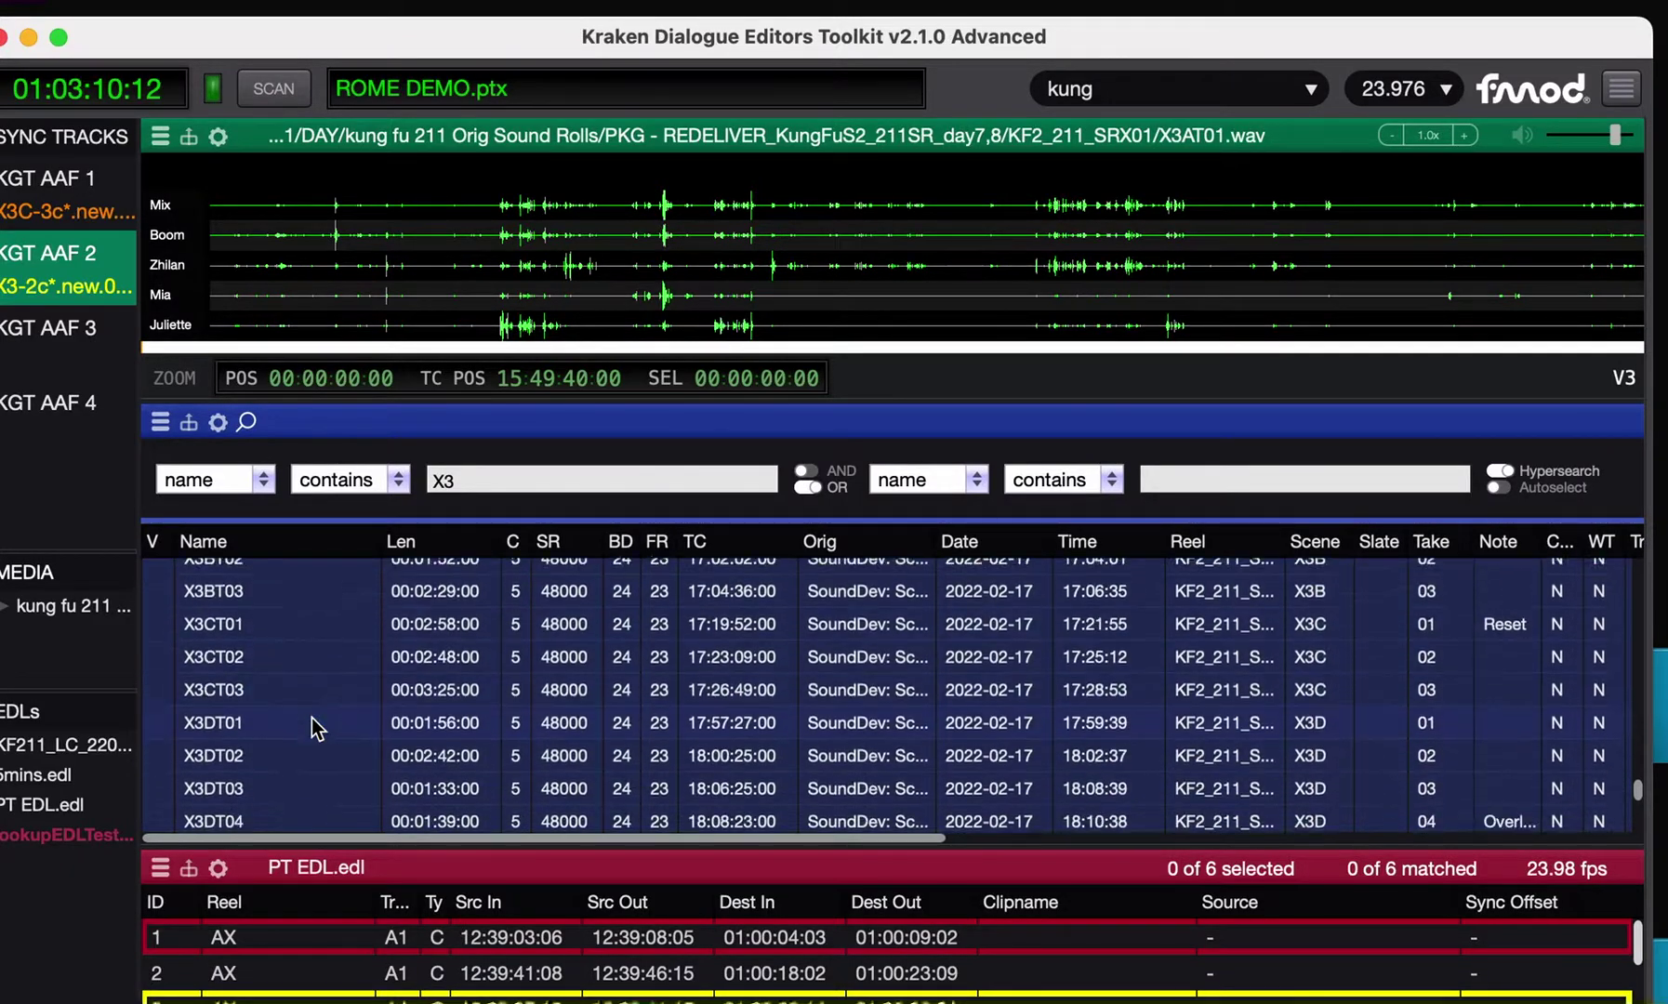
pyautogui.scroll(5, 312, 718)
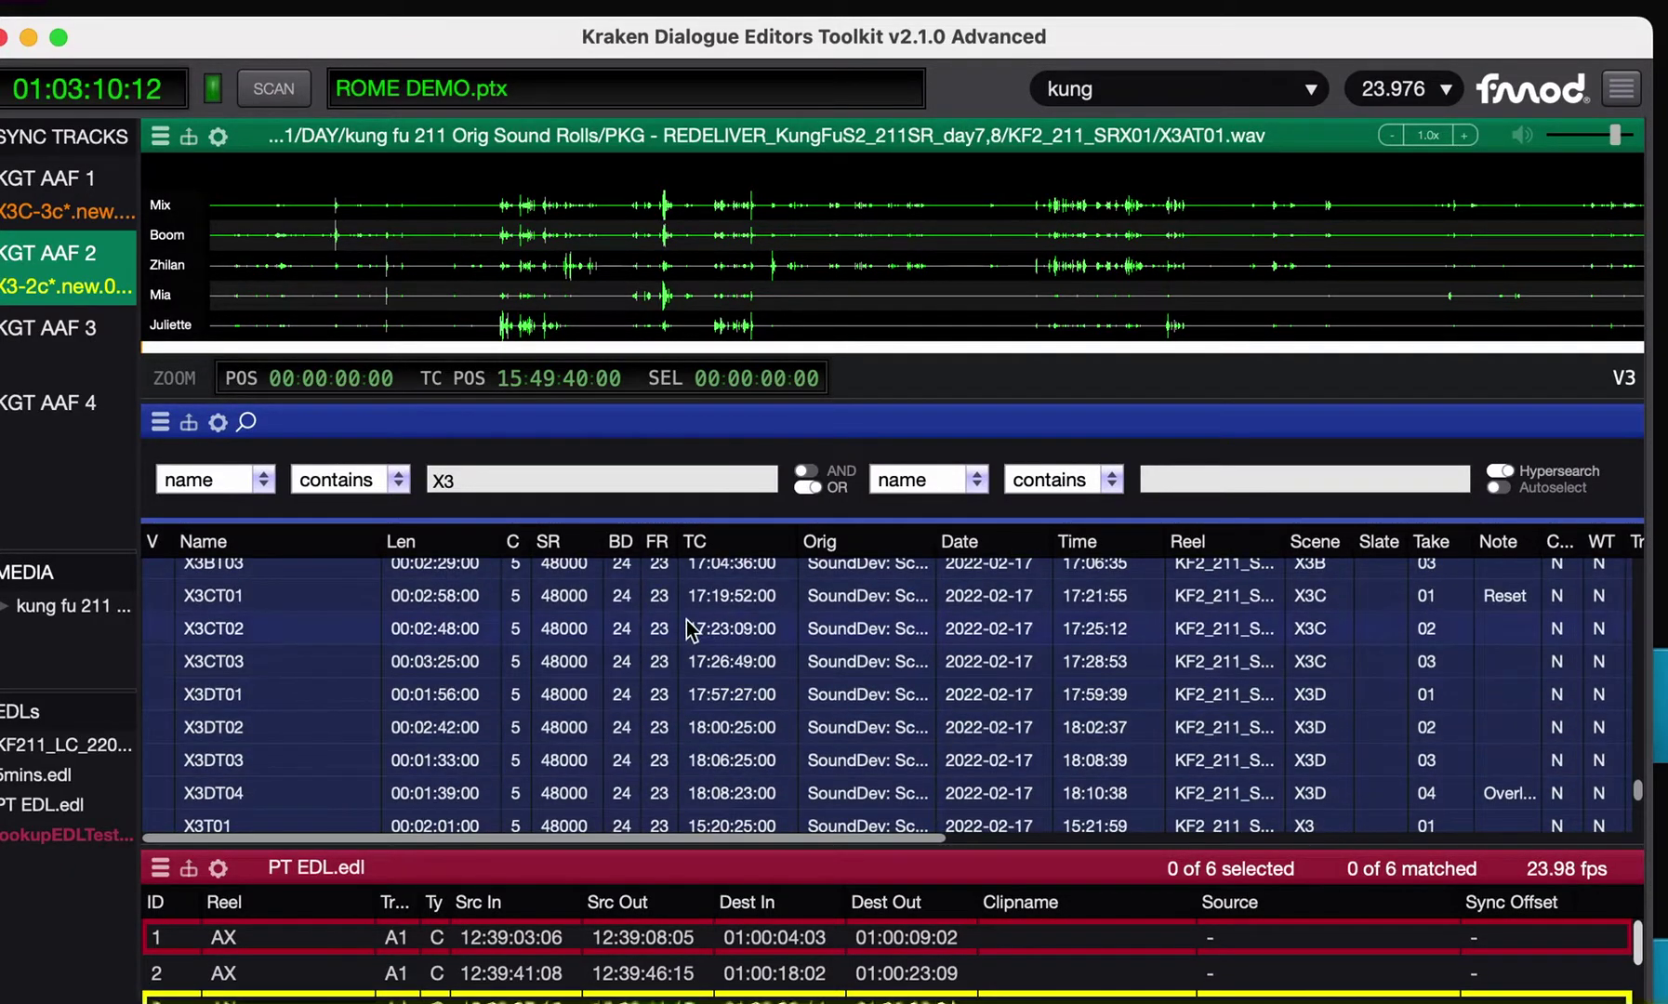
pyautogui.scroll(9, 343, 641)
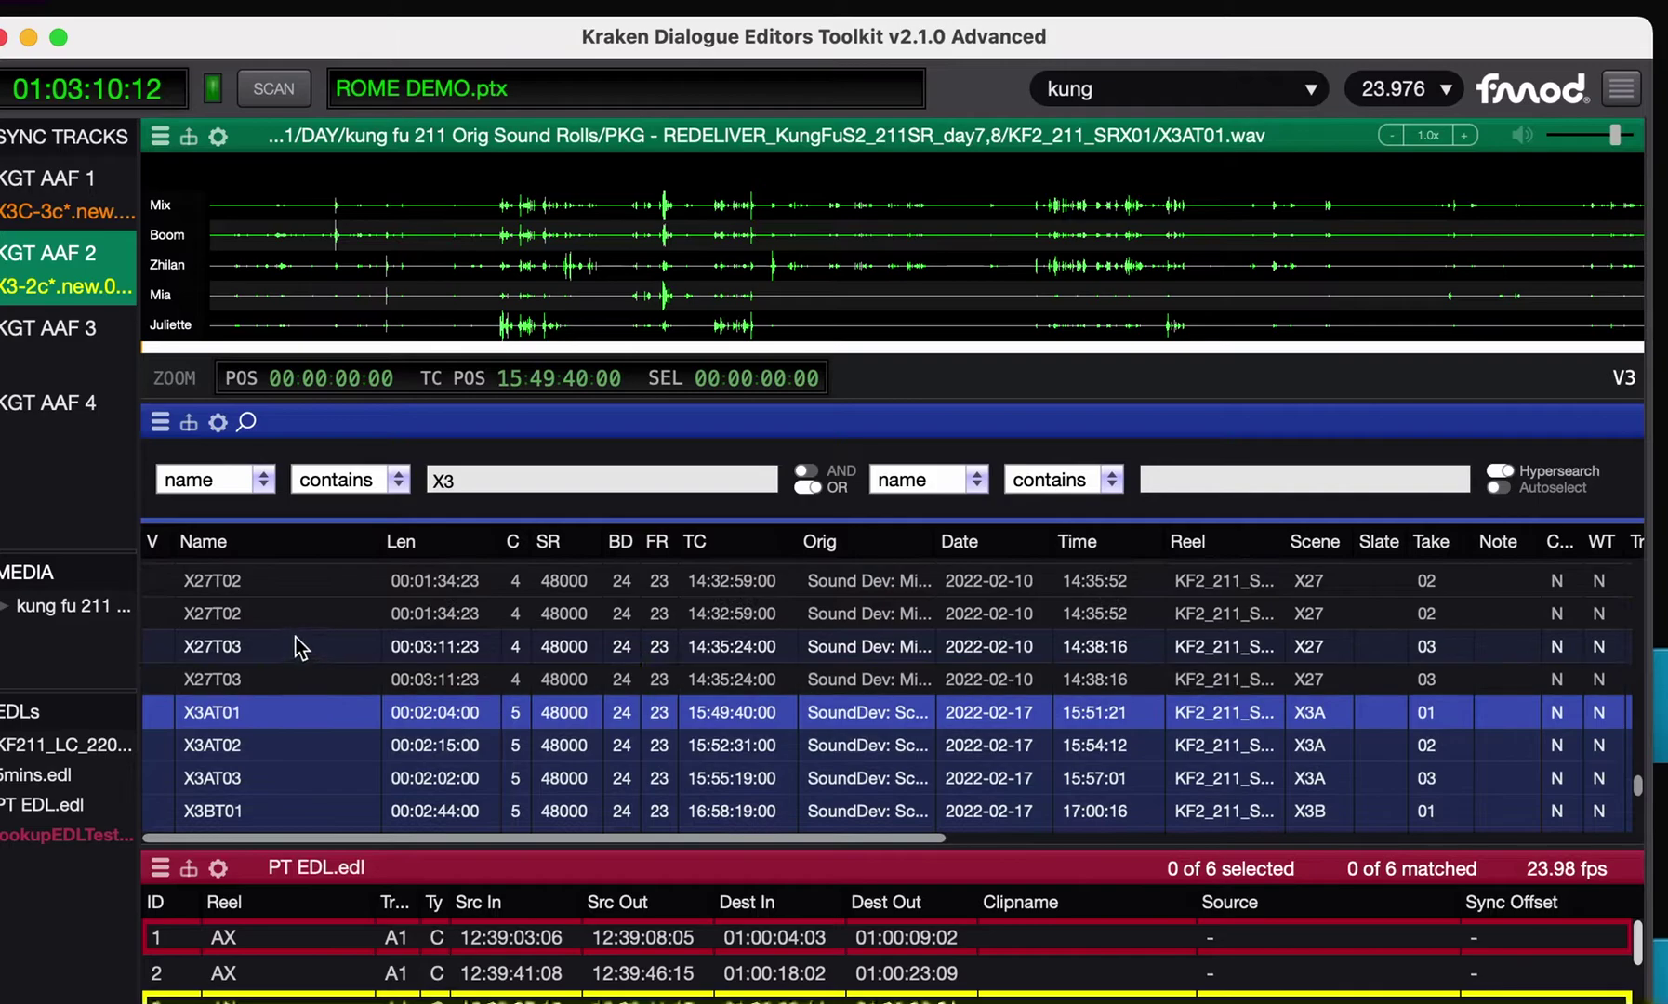
# Step: Turn off Hypersearch and review the sound file list filtered to names containing X3
pyautogui.click(1500, 471)
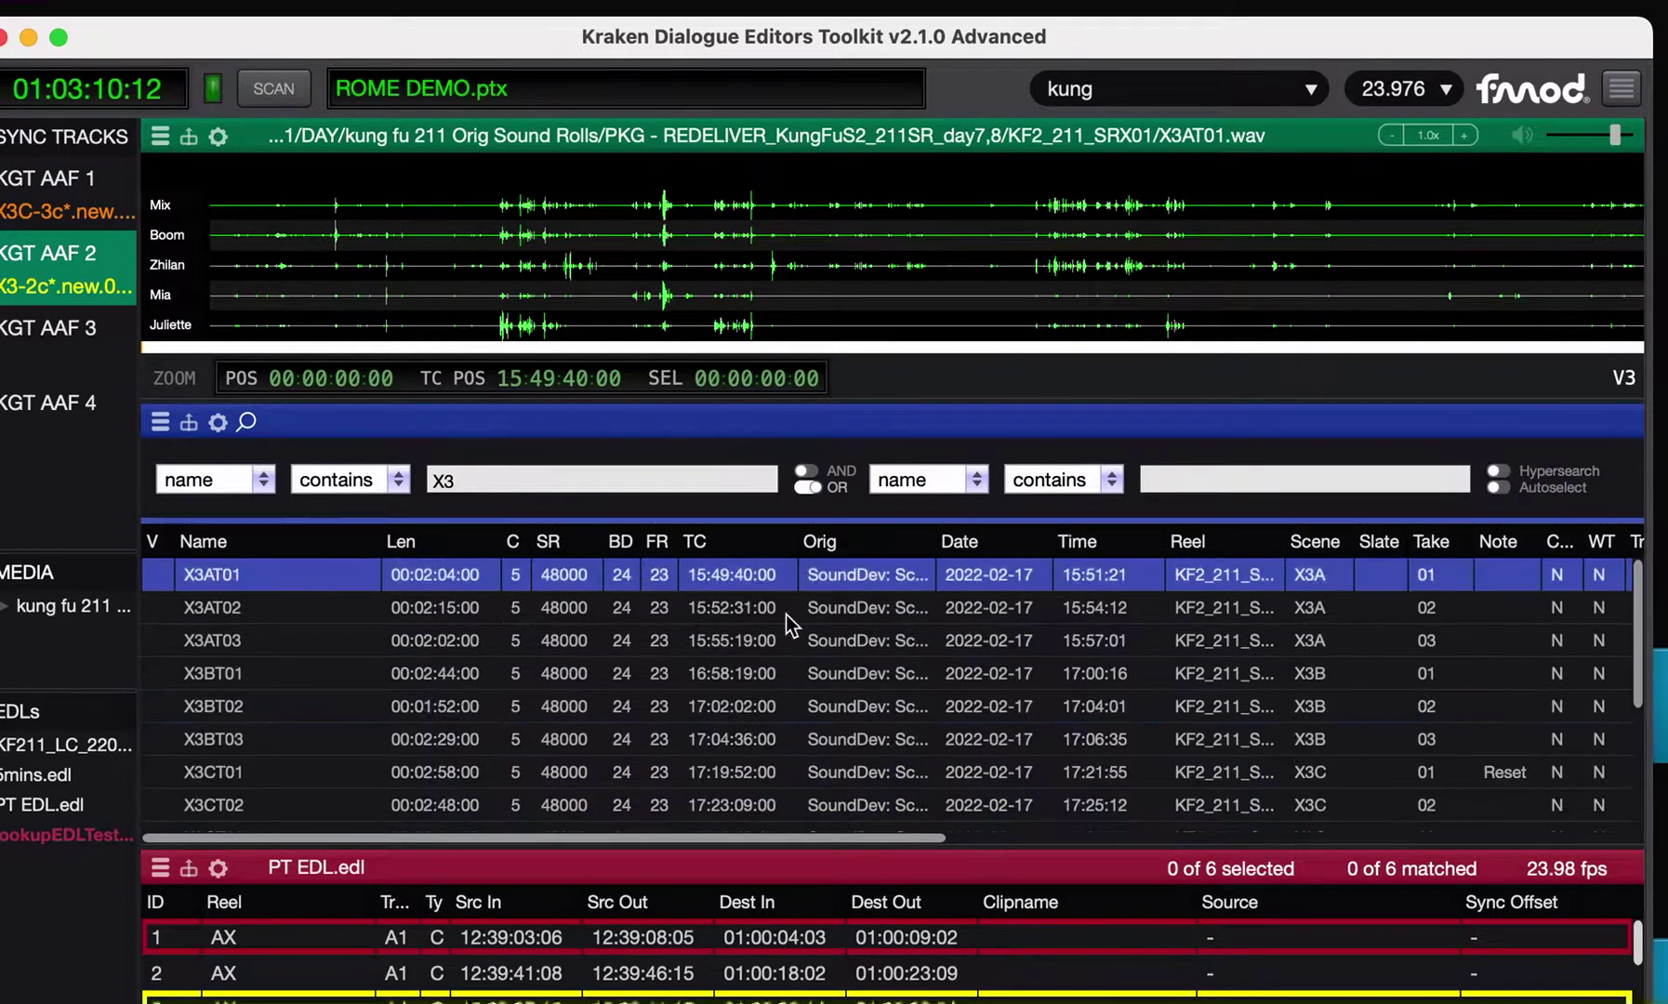
pyautogui.scroll(-1, 442, 683)
pyautogui.scroll(-6, 439, 648)
pyautogui.scroll(7, 439, 648)
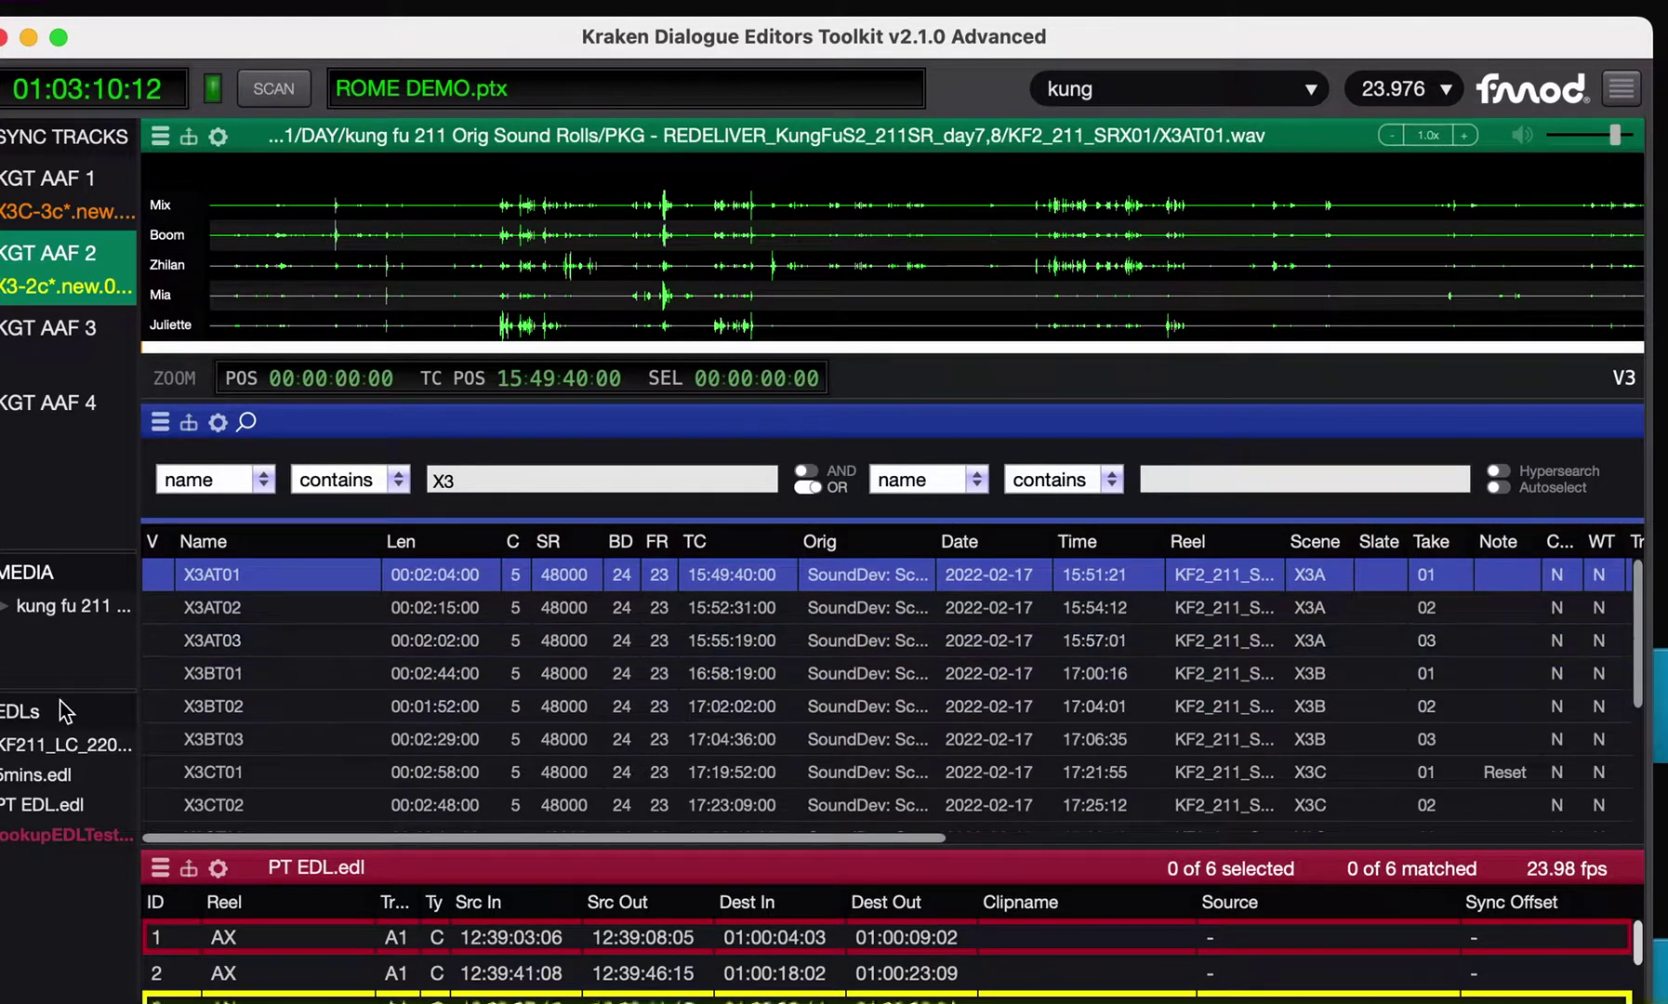
# Step: Widen the sidebar, show the KF211_LC_220315 Sound EDL and extend the EDL event table upward over the sound file list
pyautogui.moveTo(465, 848); pyautogui.dragTo(489, 696)
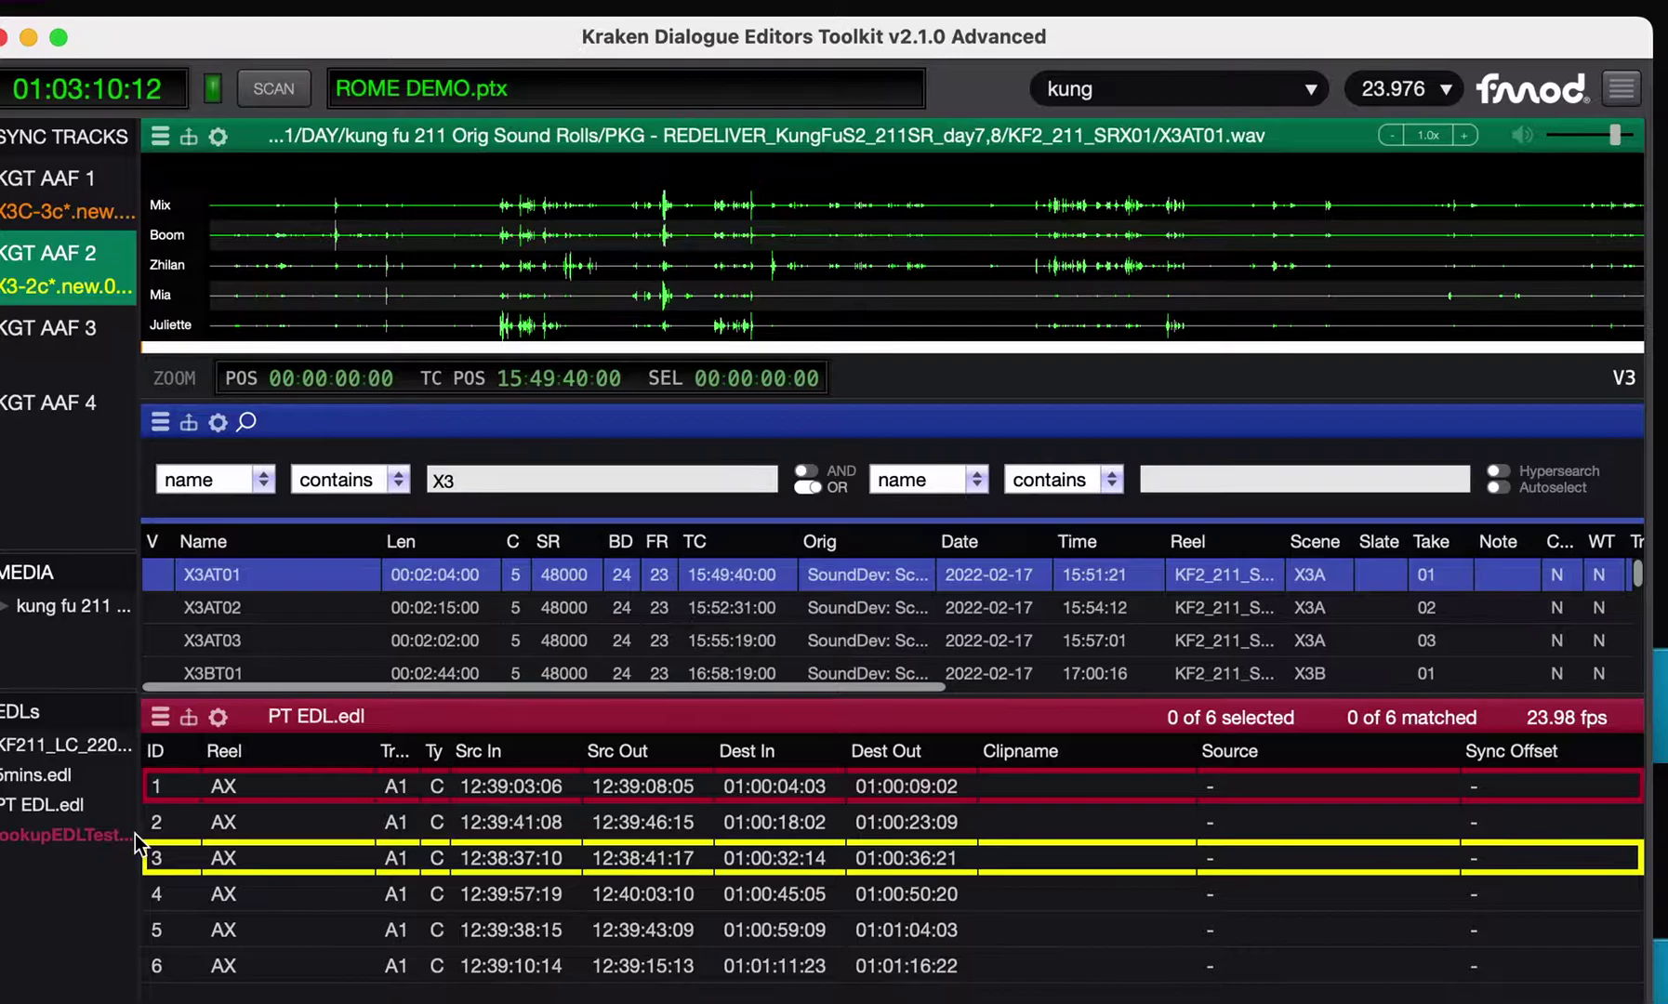
pyautogui.moveTo(134, 808); pyautogui.dragTo(167, 809)
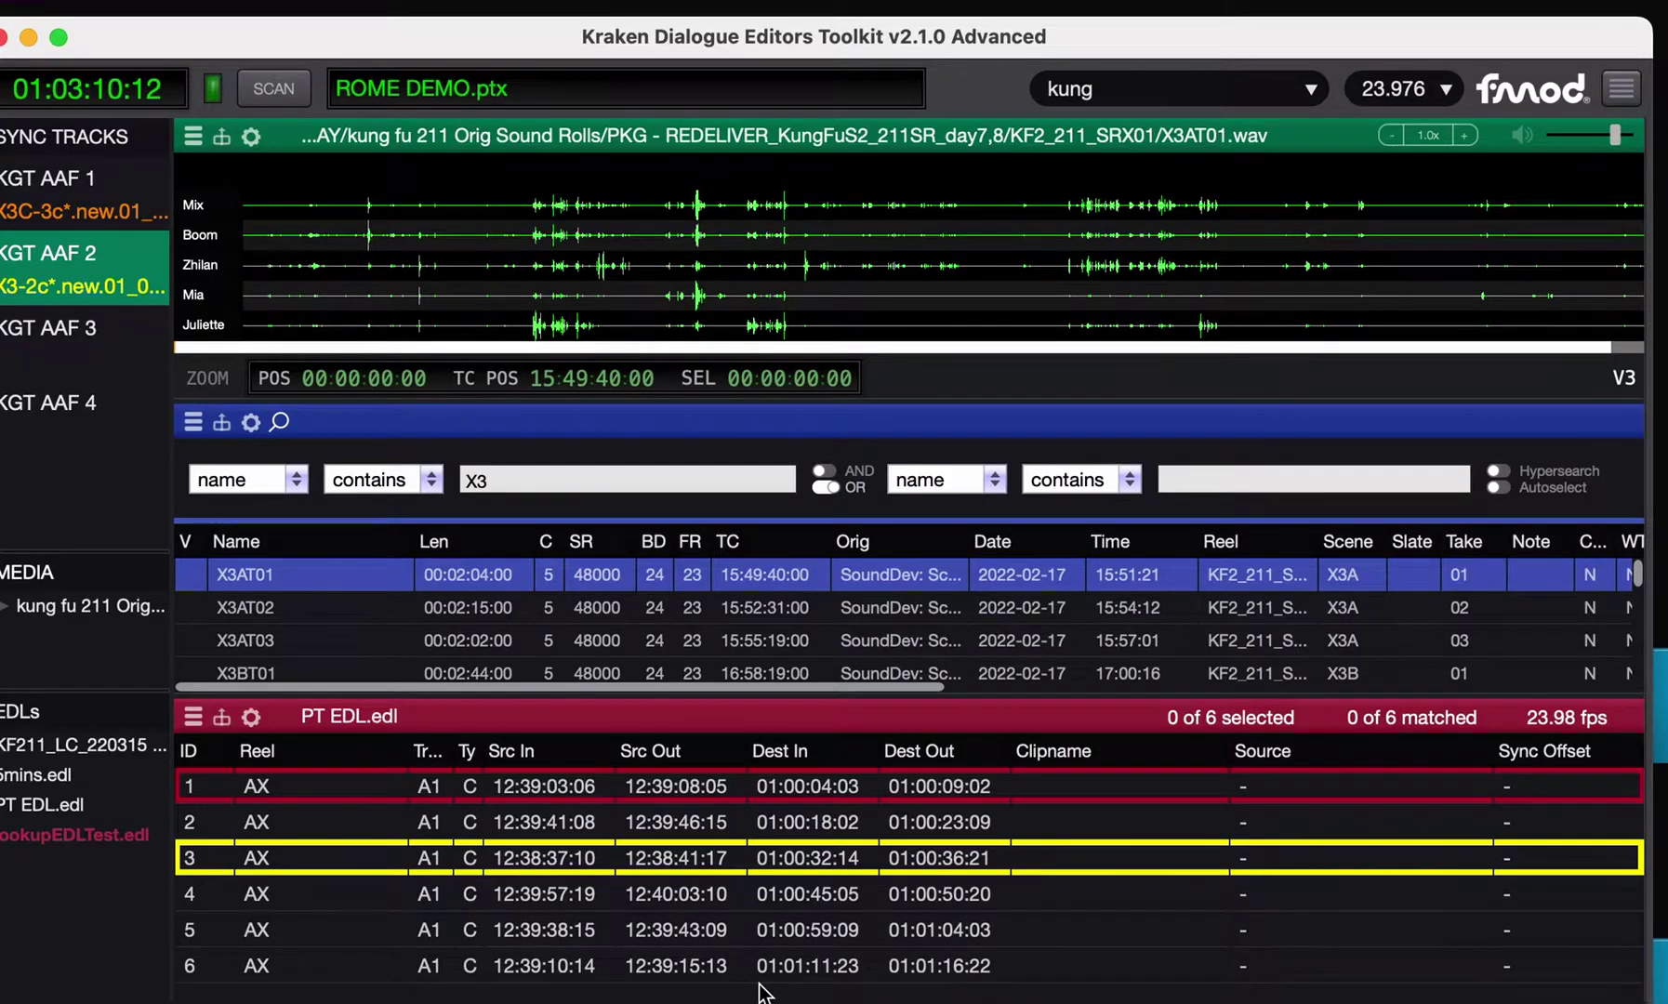
pyautogui.click(56, 748)
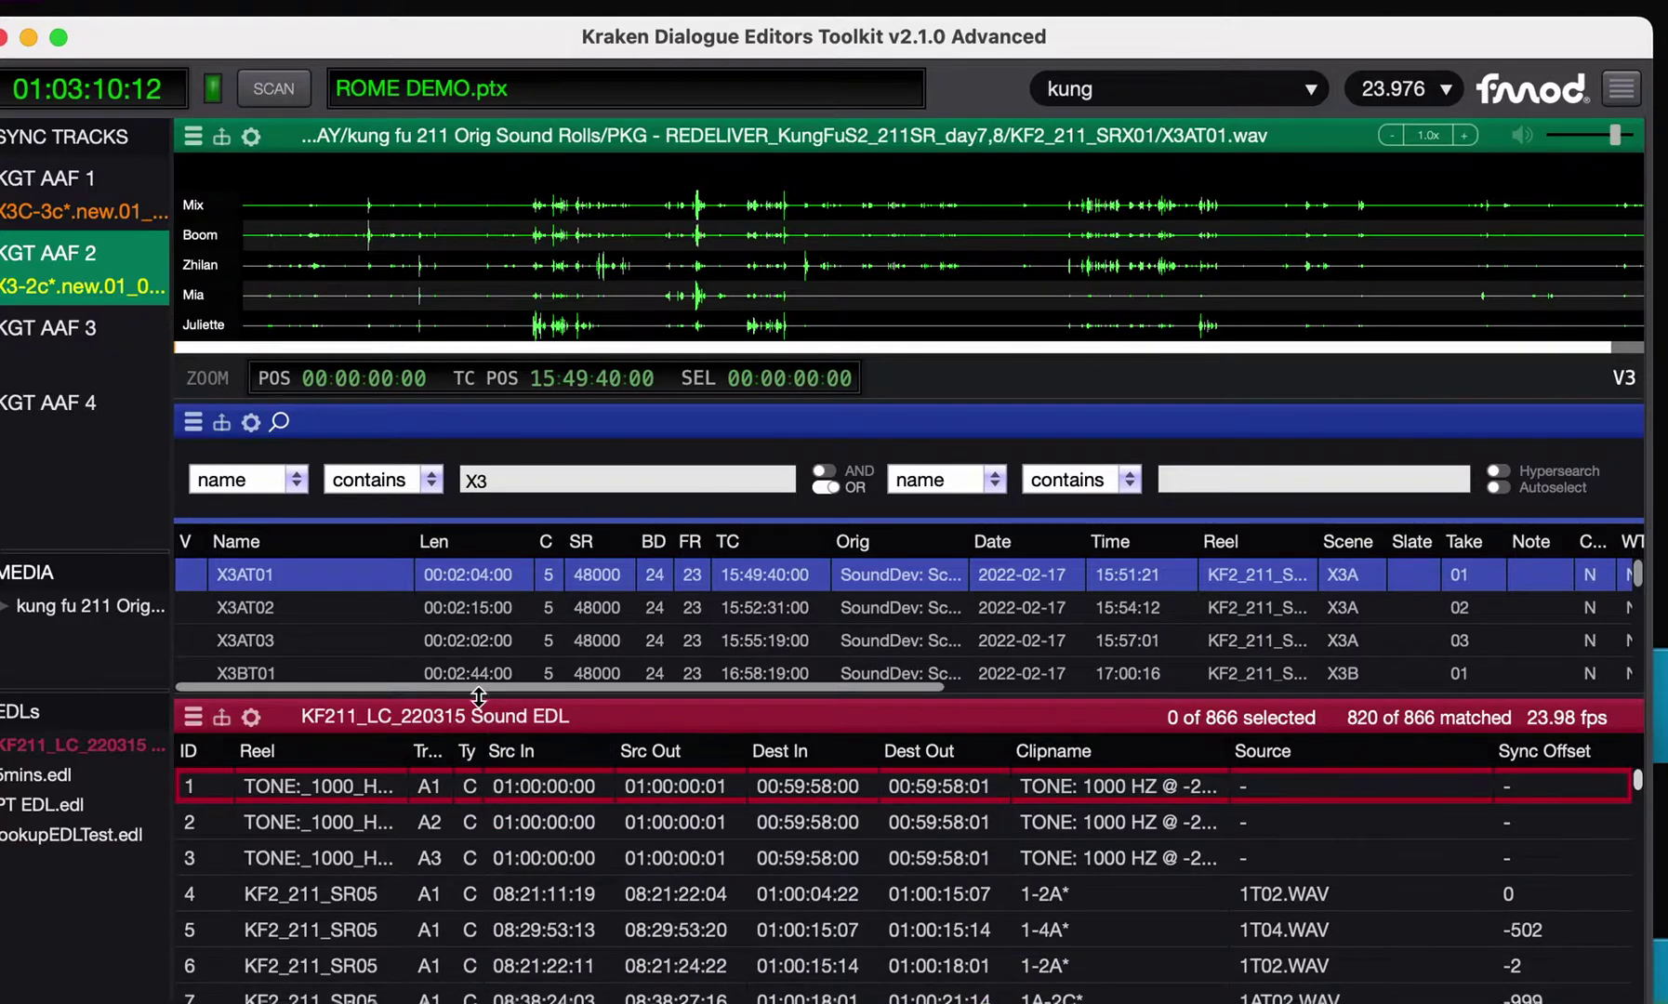
pyautogui.moveTo(479, 698); pyautogui.dragTo(488, 558)
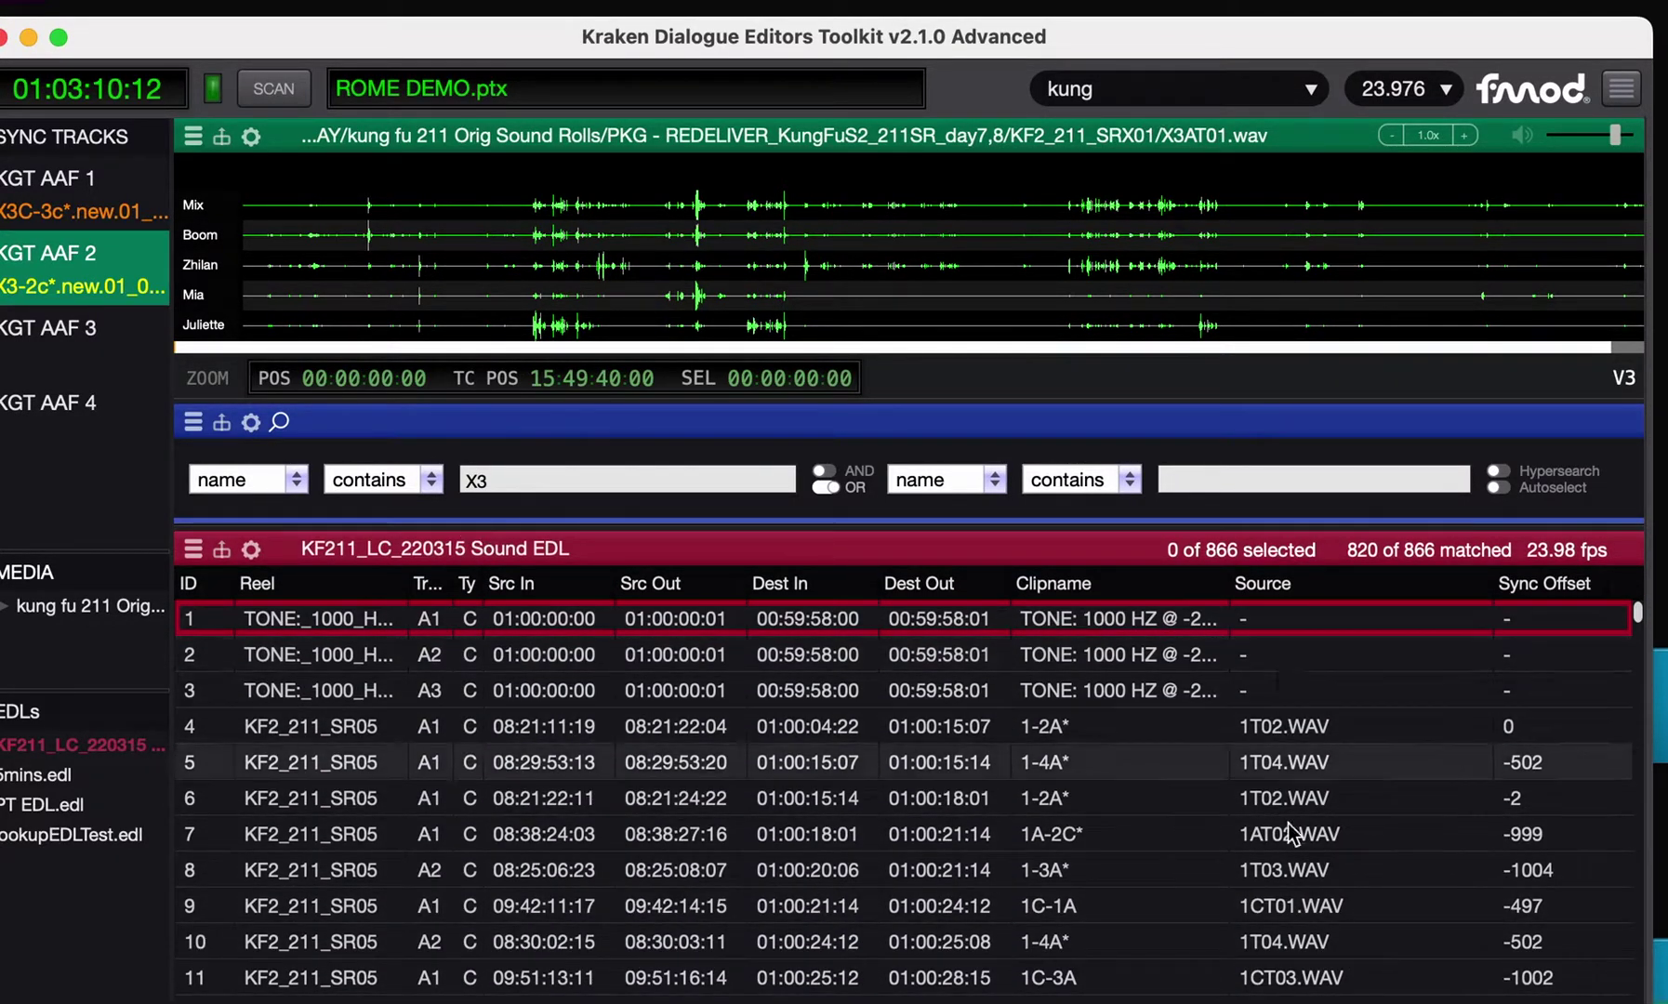
# Step: Find matches for the events of lookupEDLTest.edl by cross-referencing the other EDL KF211_LC_220315 Start TC.edl
pyautogui.click(39, 835)
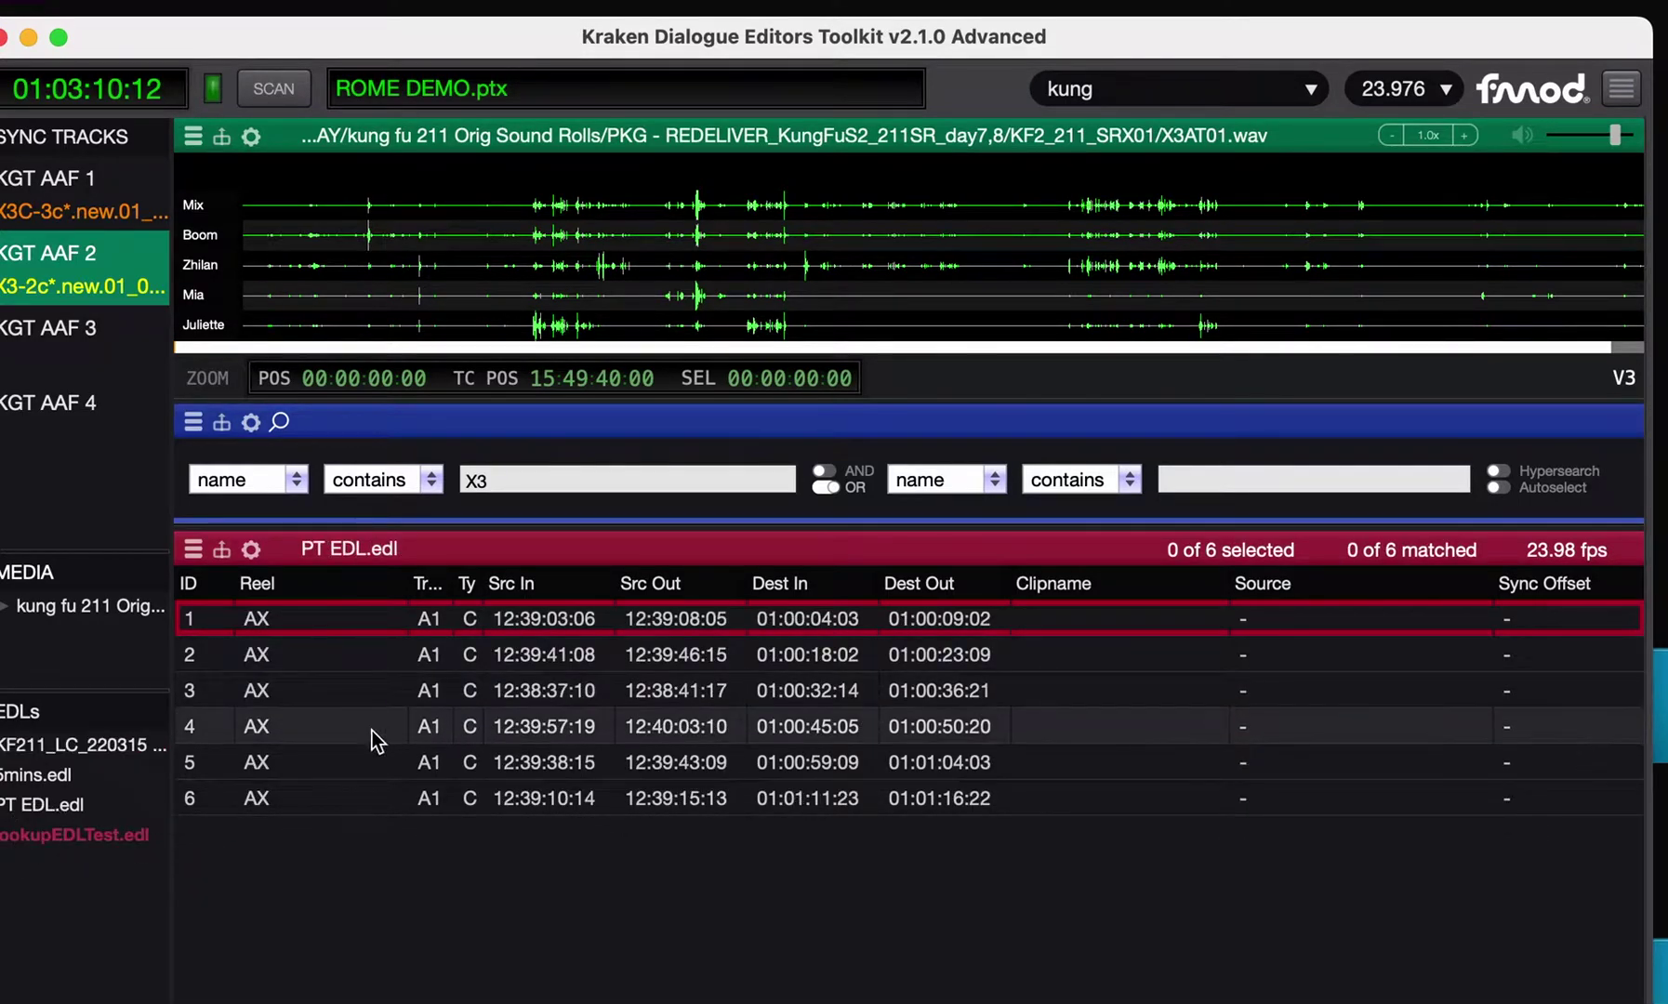
pyautogui.rightClick(462, 721)
pyautogui.moveTo(735, 324)
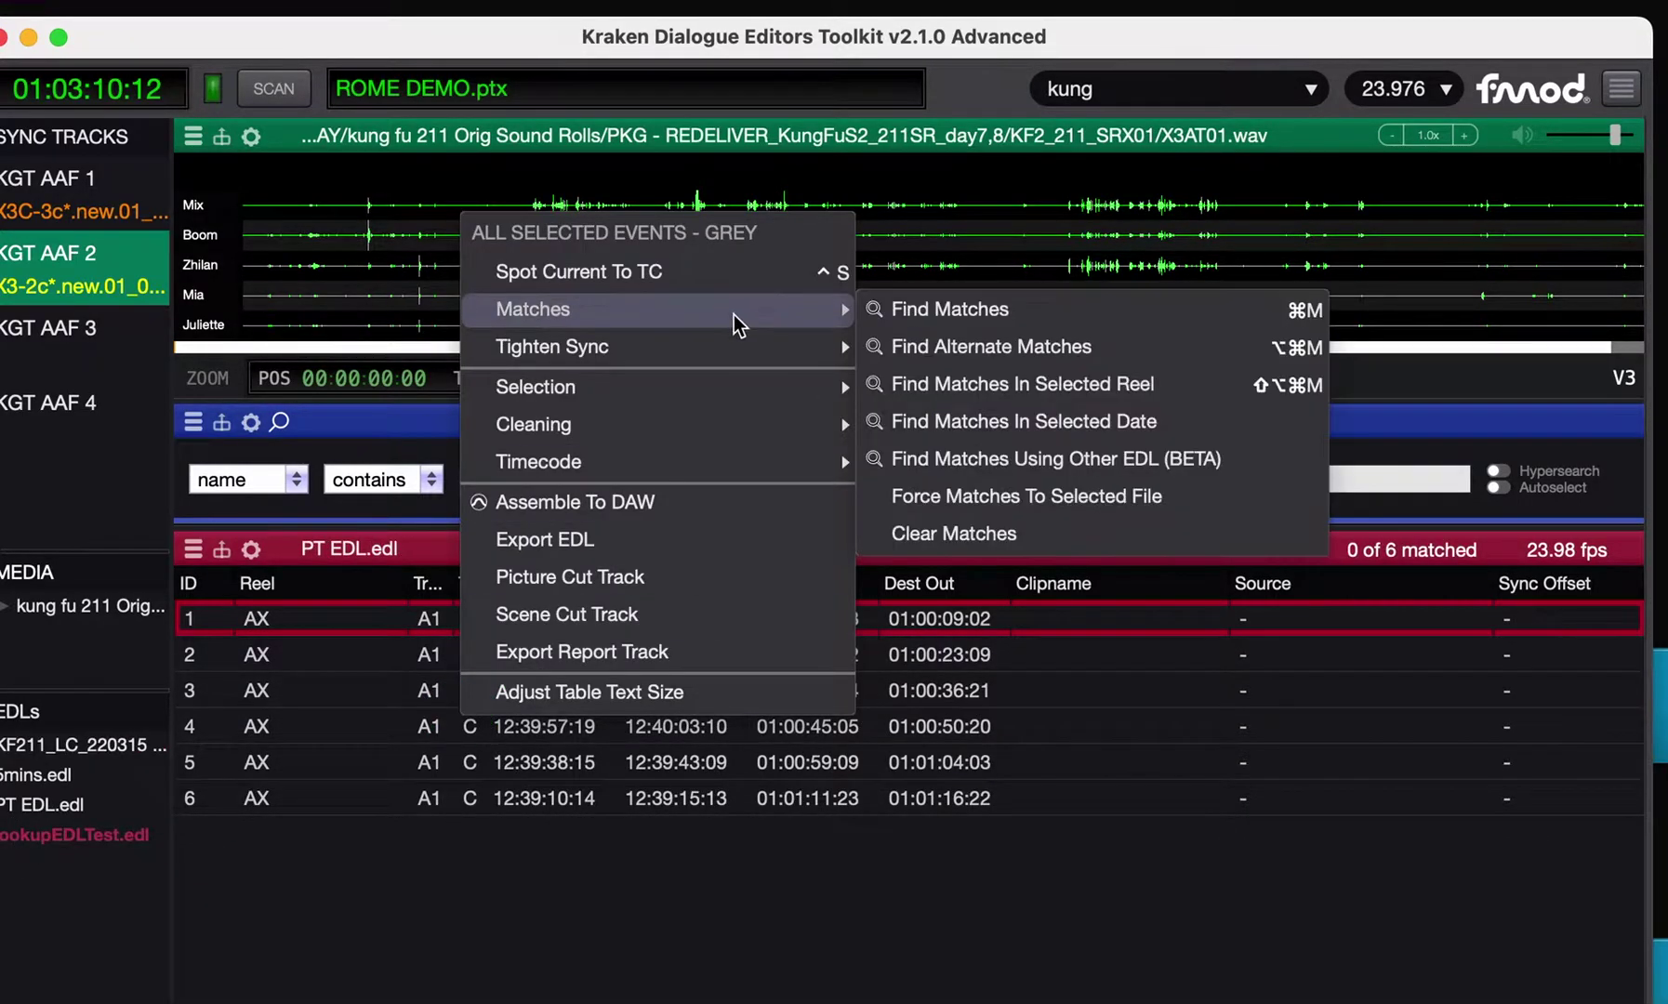
pyautogui.click(1070, 470)
pyautogui.click(893, 547)
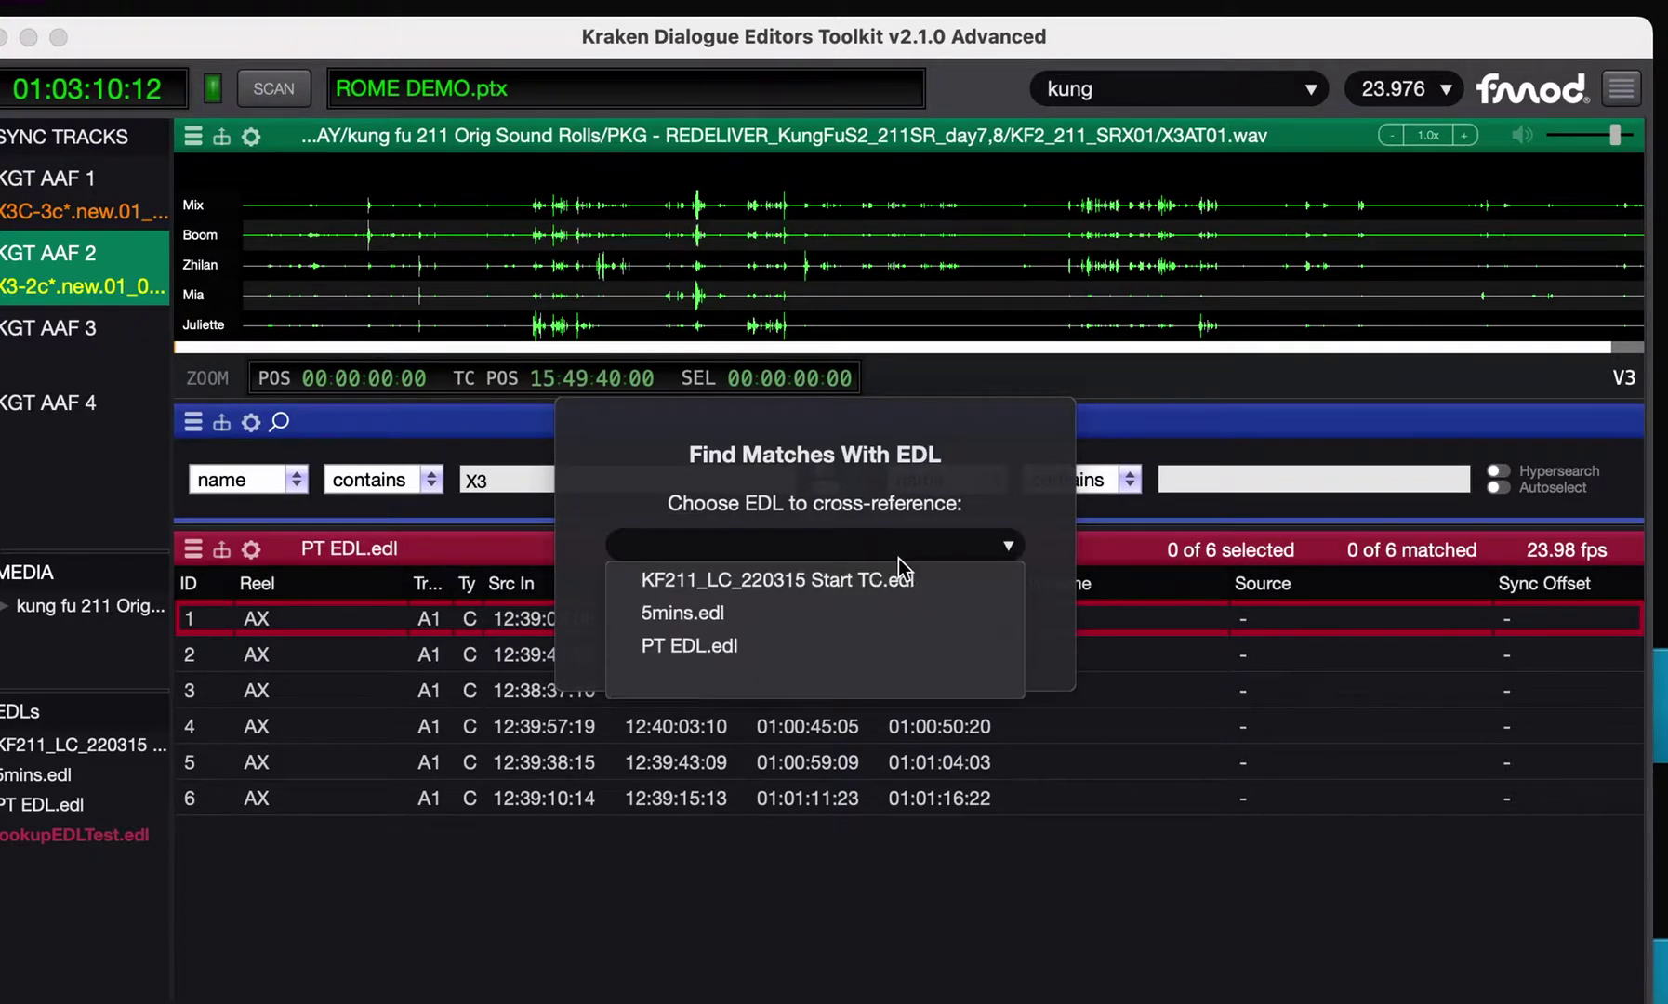
pyautogui.click(862, 580)
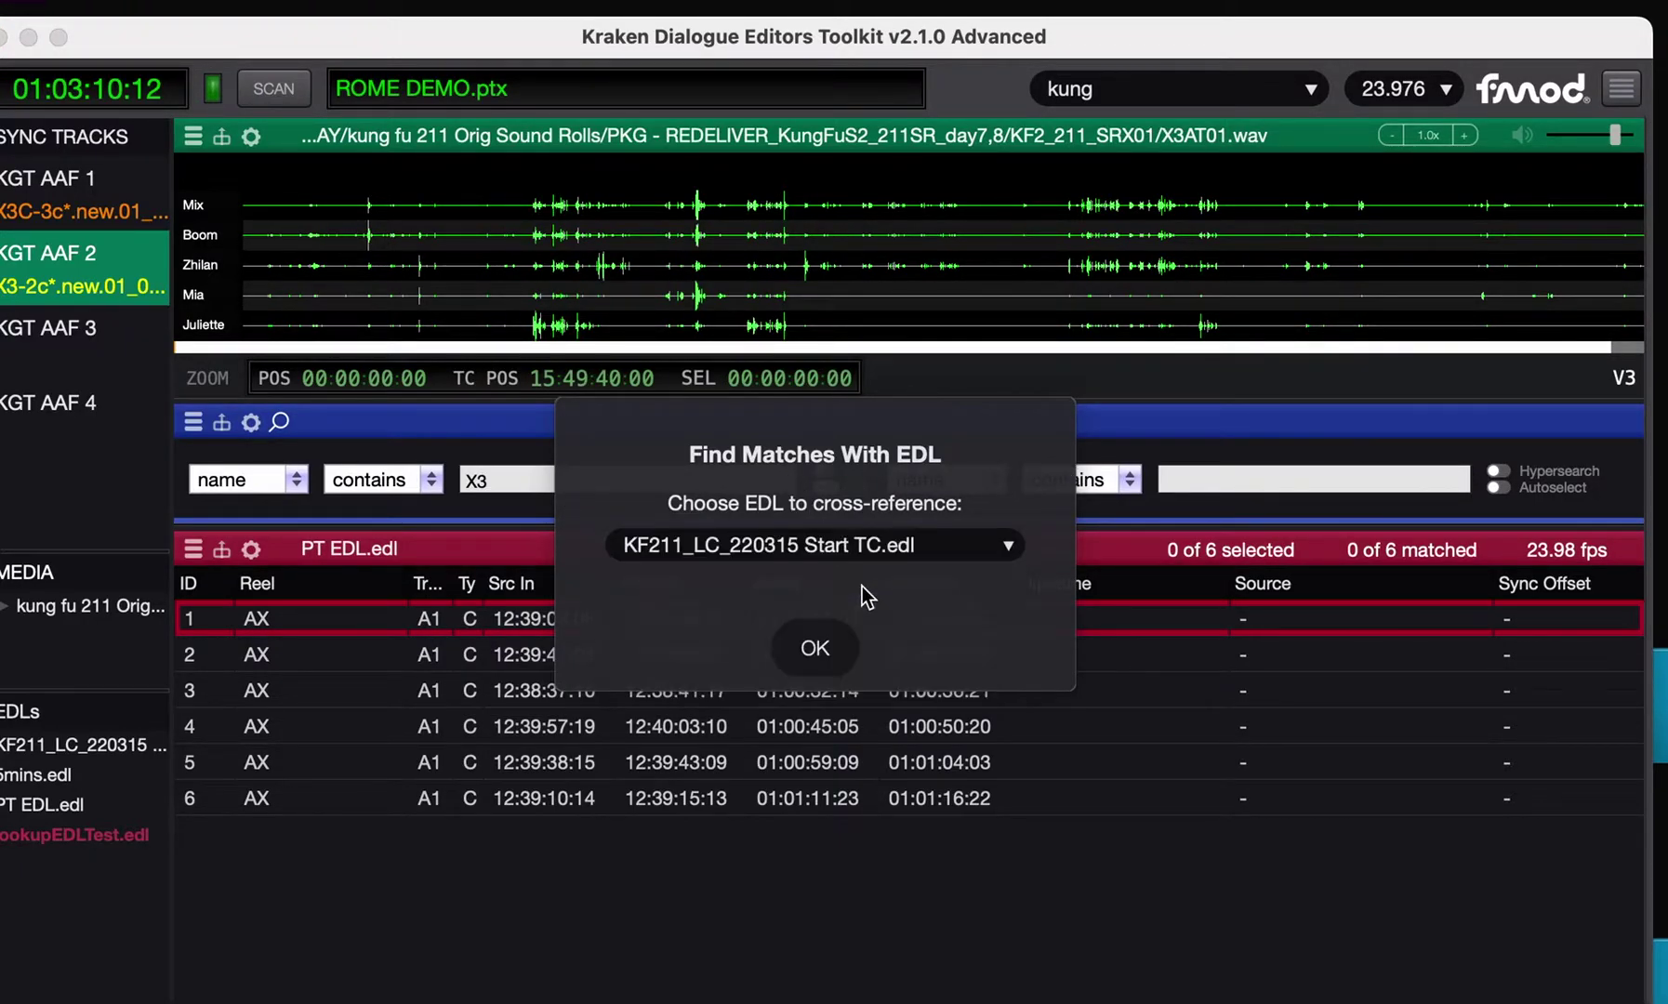
pyautogui.click(837, 653)
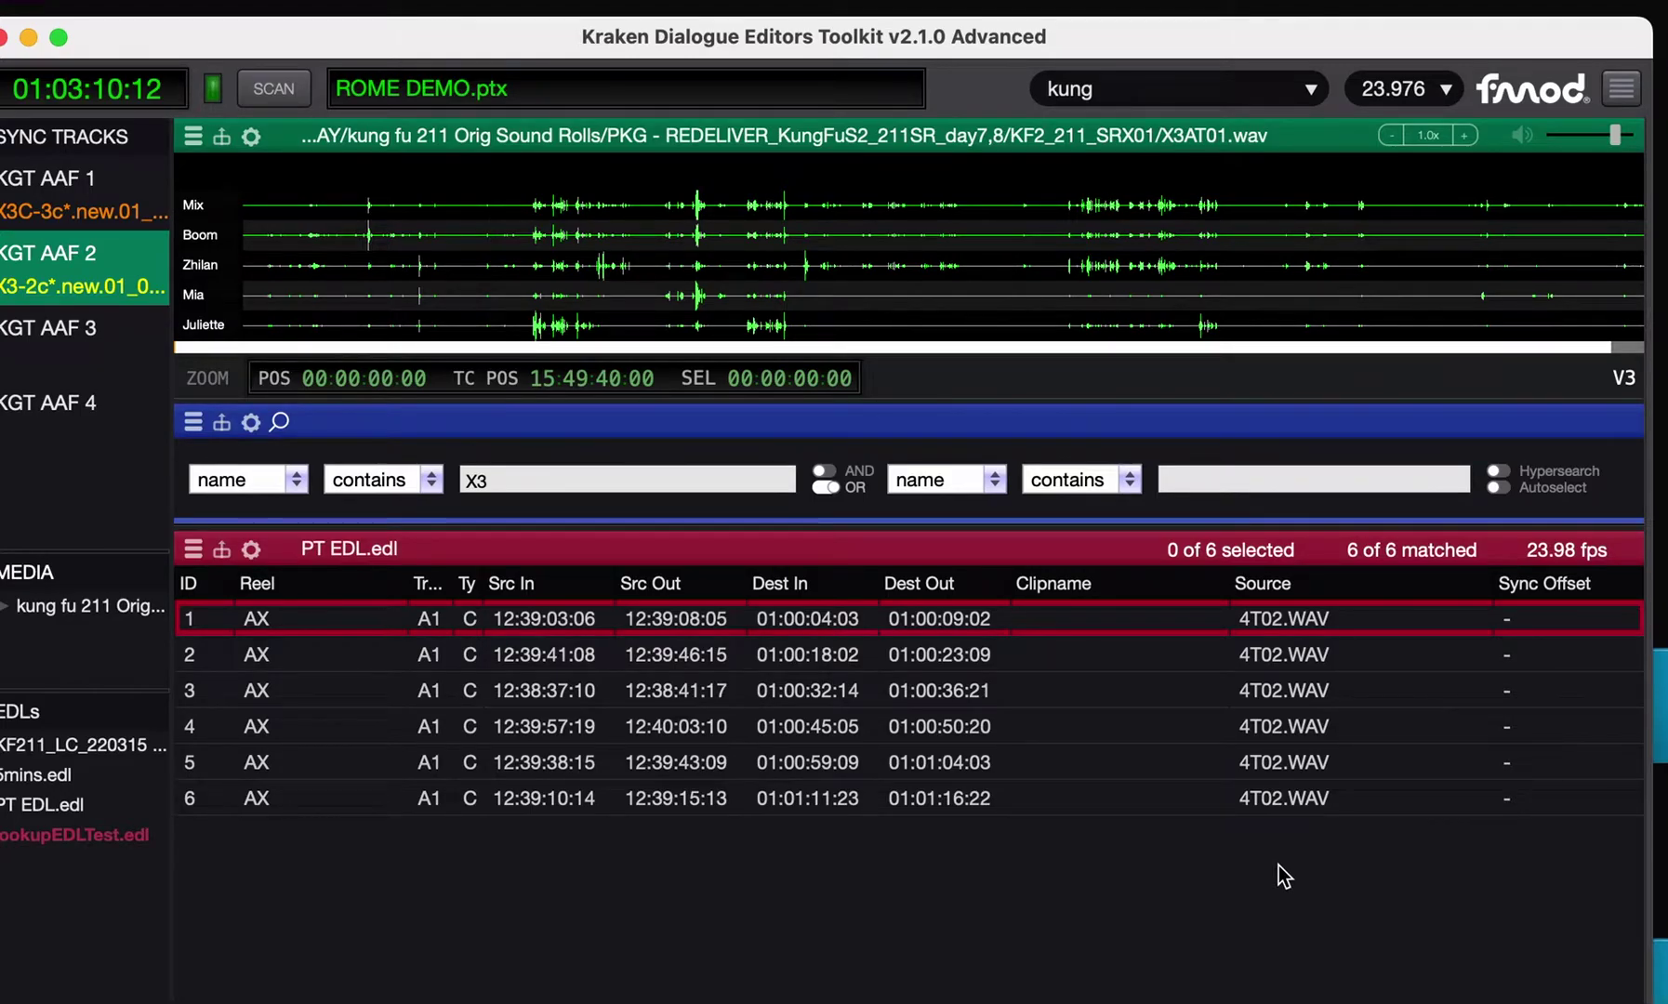
# Step: Return to the KF211_LC_220315 Sound EDL and examine the source files and sync offsets of its events
pyautogui.rightClick(470, 734)
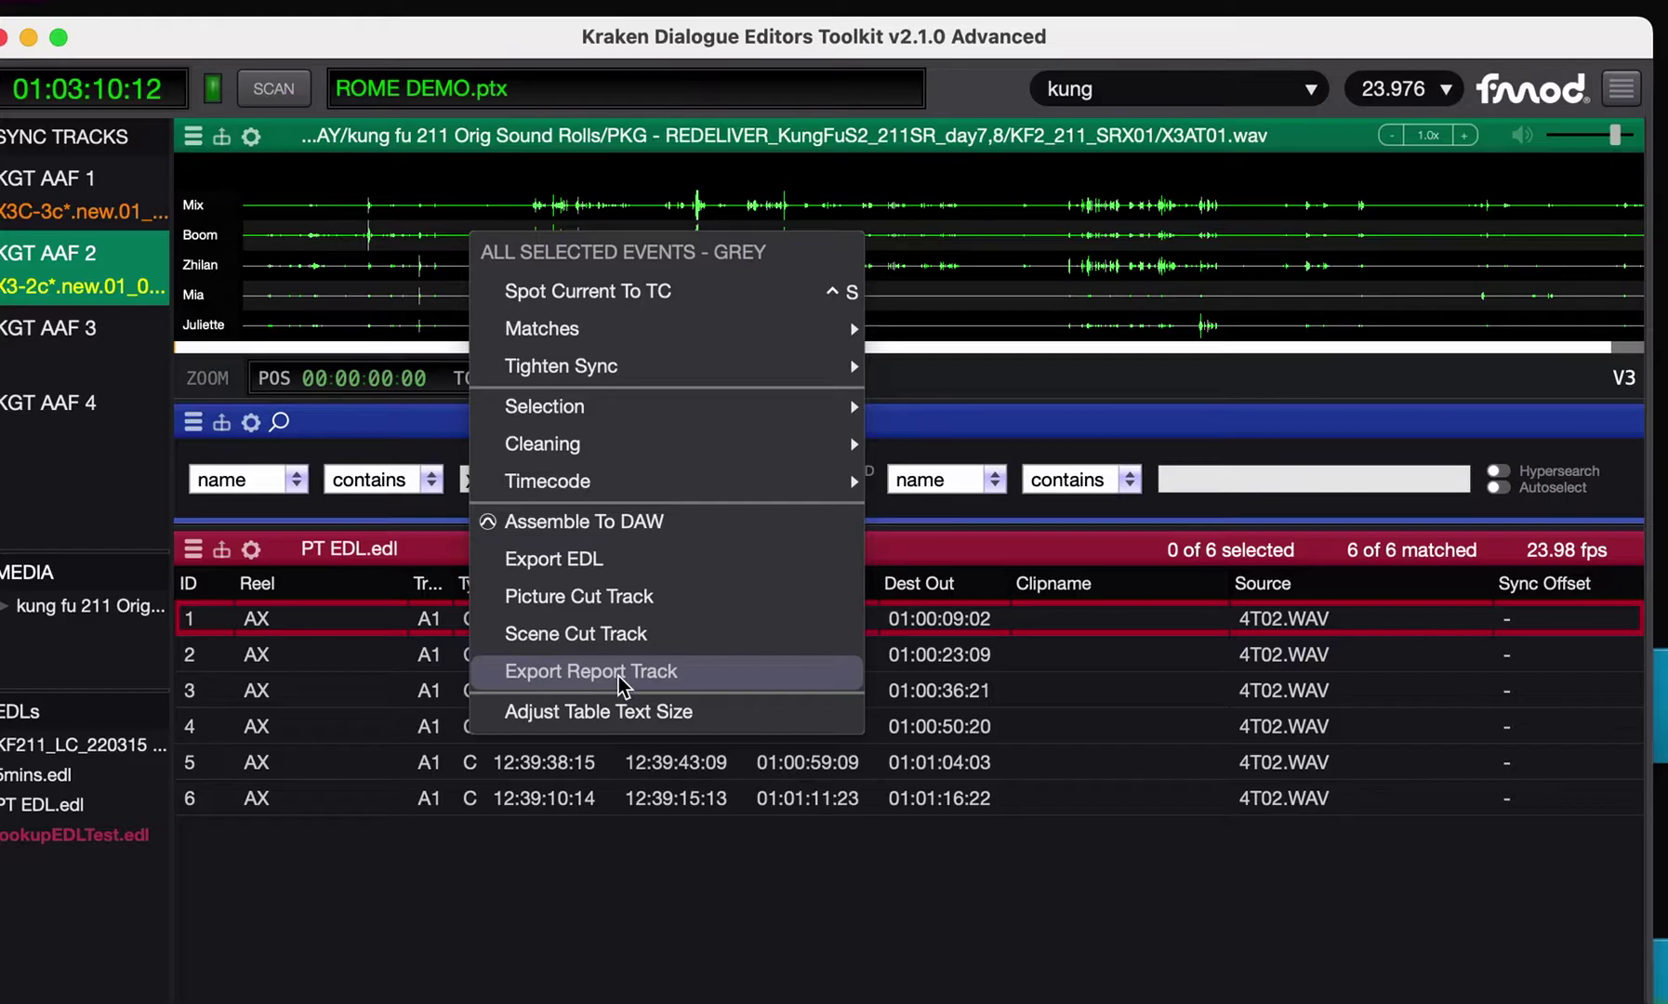
pyautogui.click(267, 793)
pyautogui.click(113, 746)
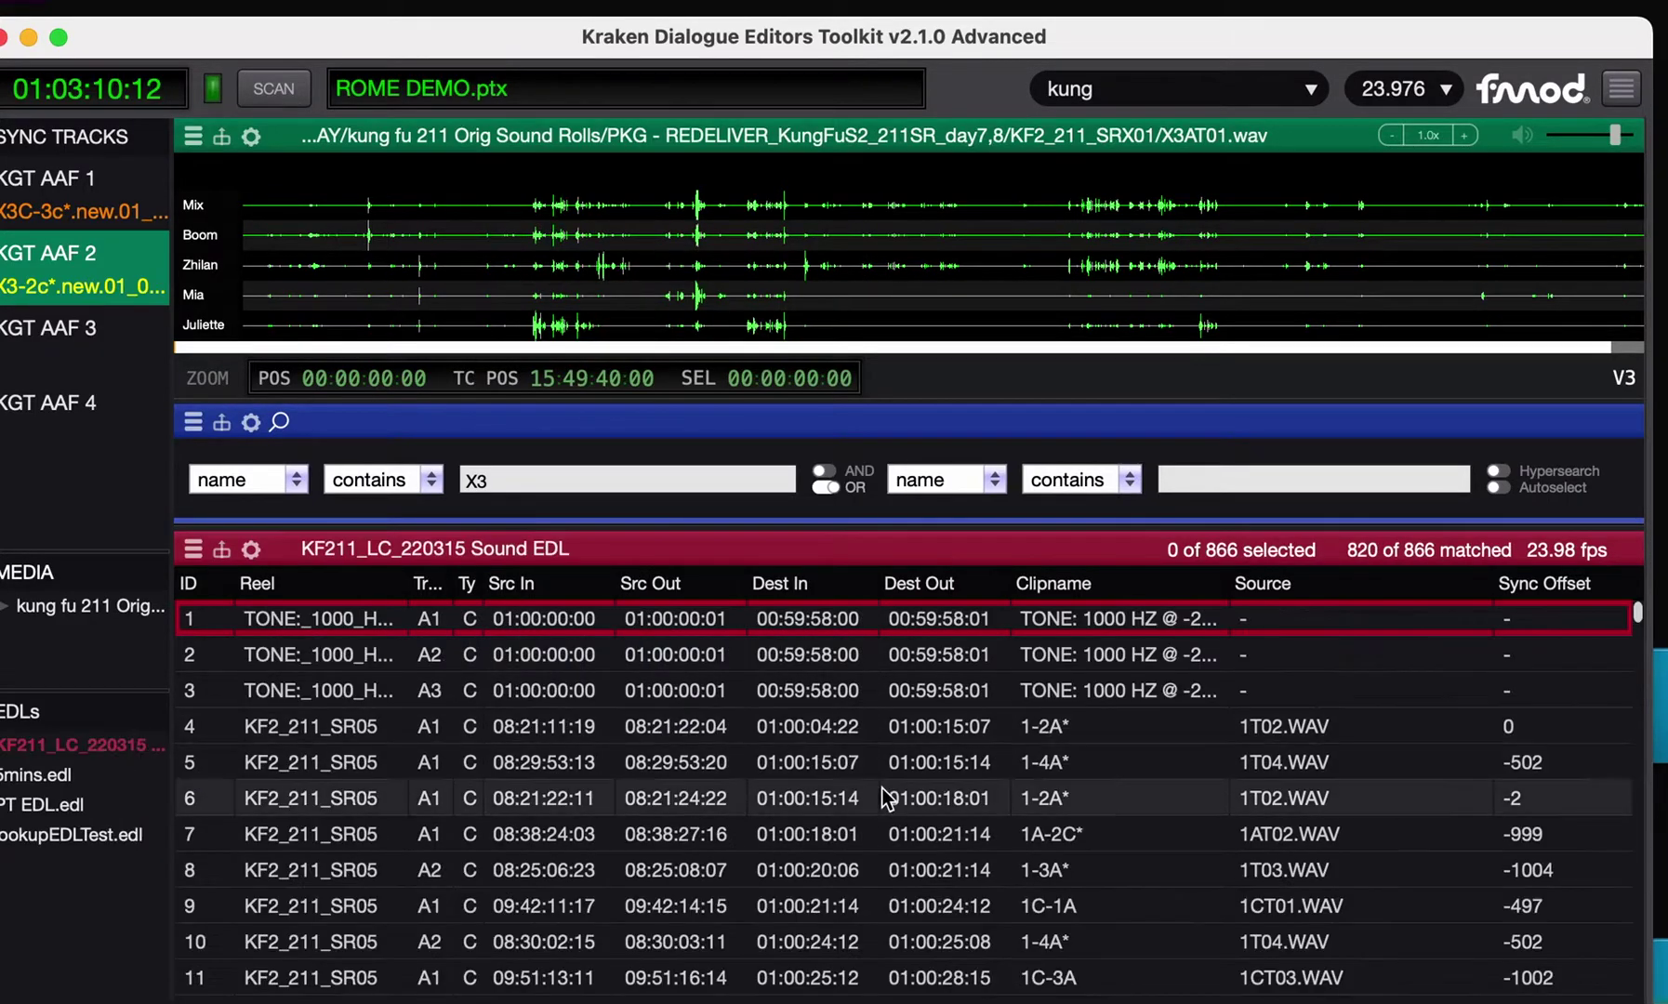
pyautogui.scroll(-2, 891, 788)
pyautogui.scroll(2, 891, 787)
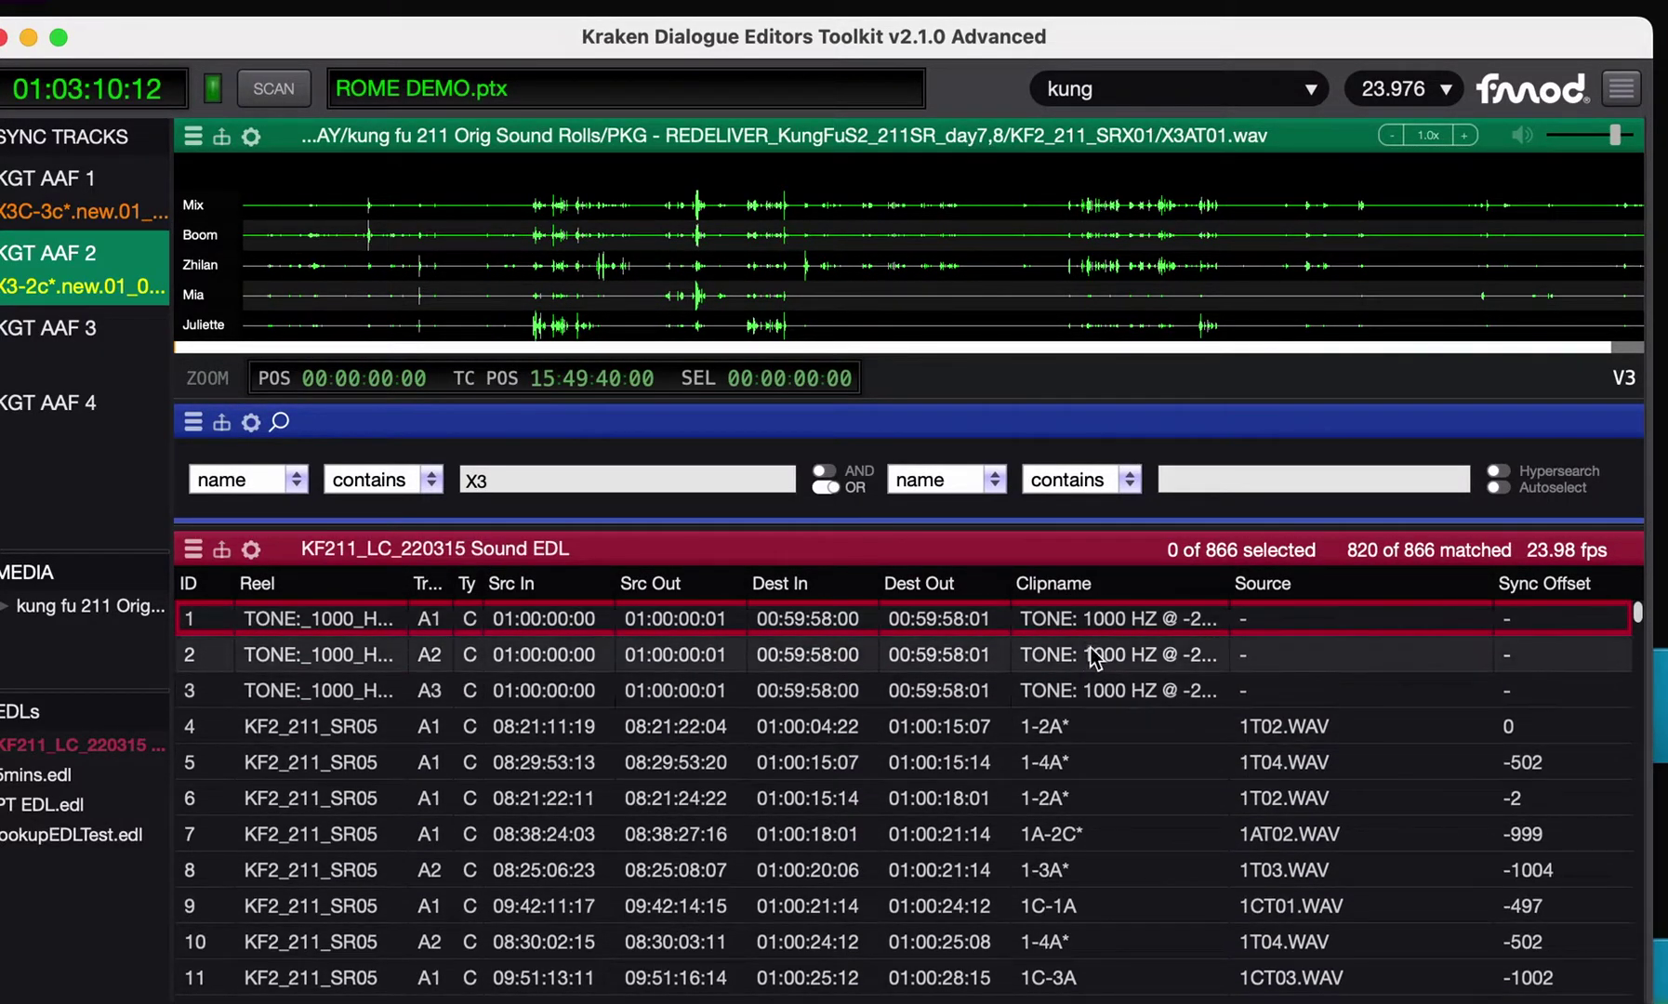
pyautogui.scroll(-8, 1277, 665)
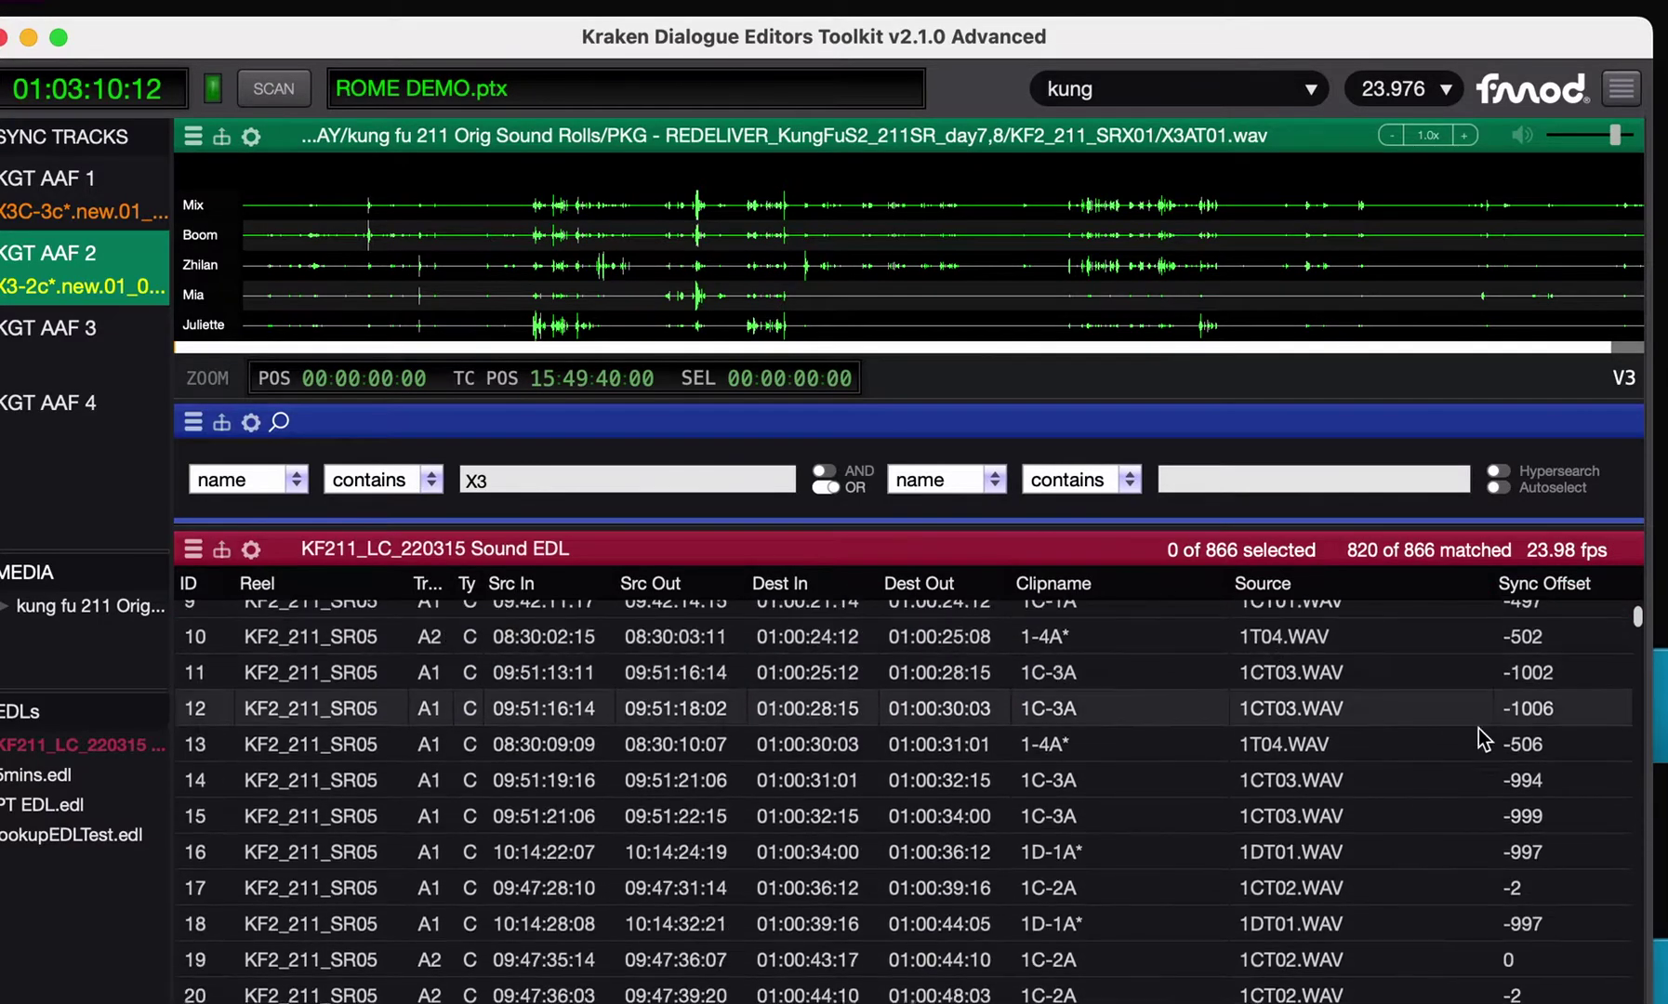
pyautogui.scroll(-7, 1477, 730)
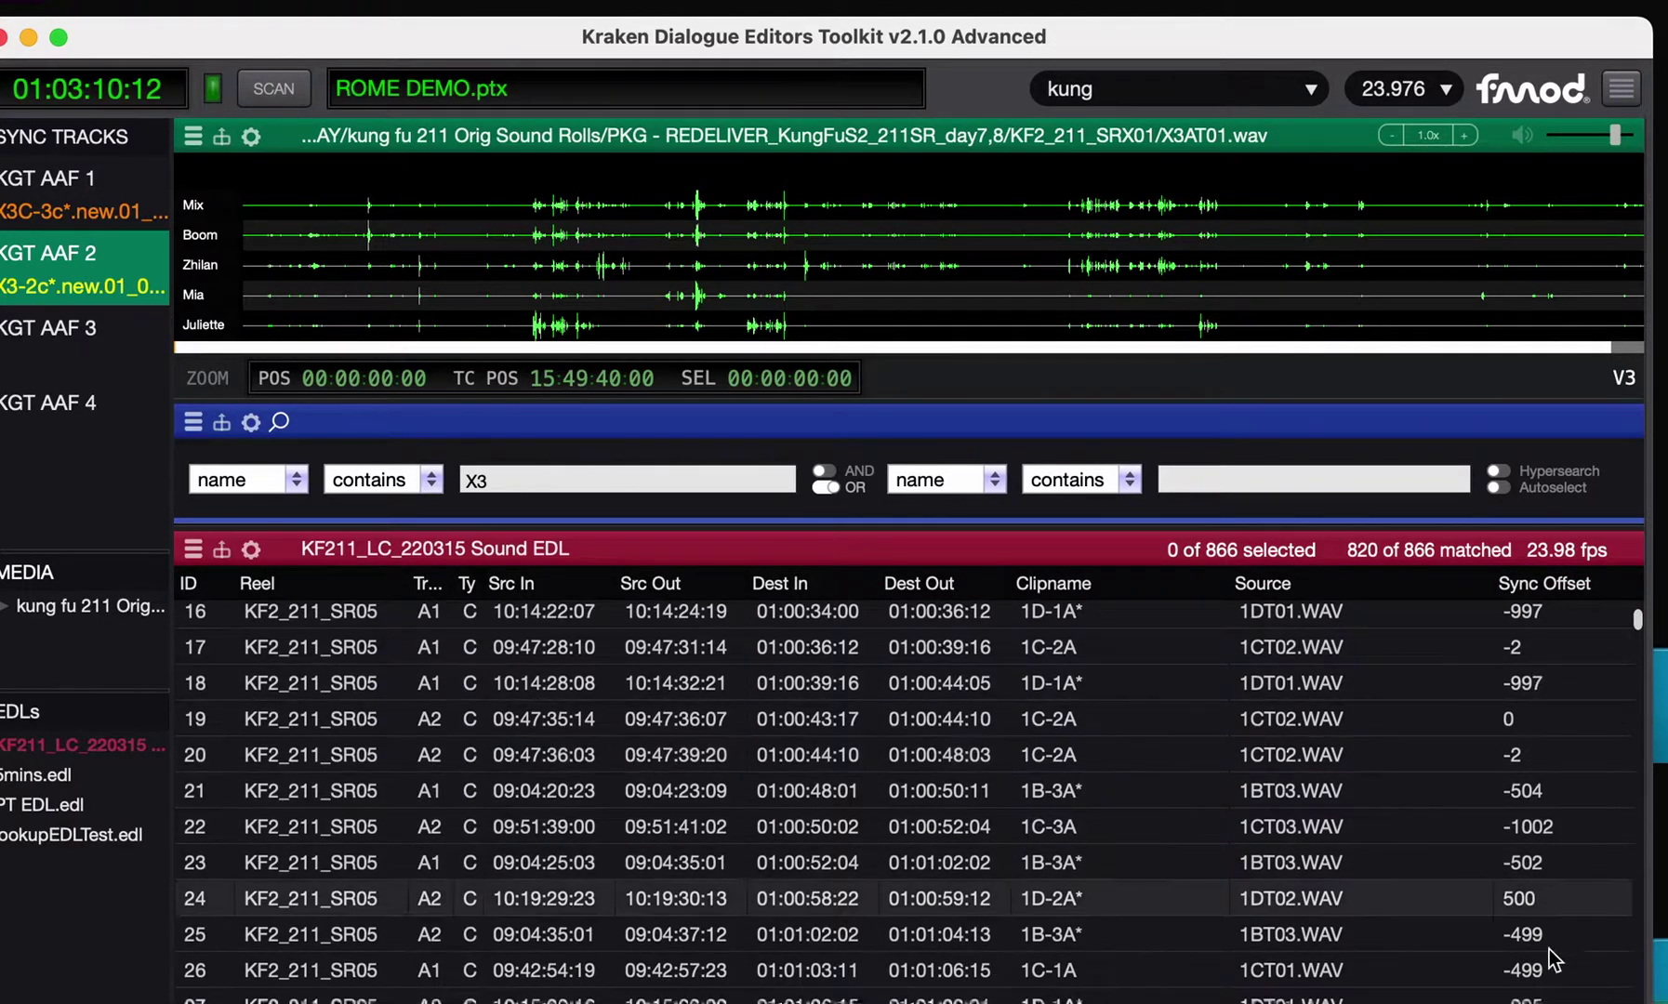
pyautogui.scroll(-15, 1336, 807)
pyautogui.scroll(20, 1317, 731)
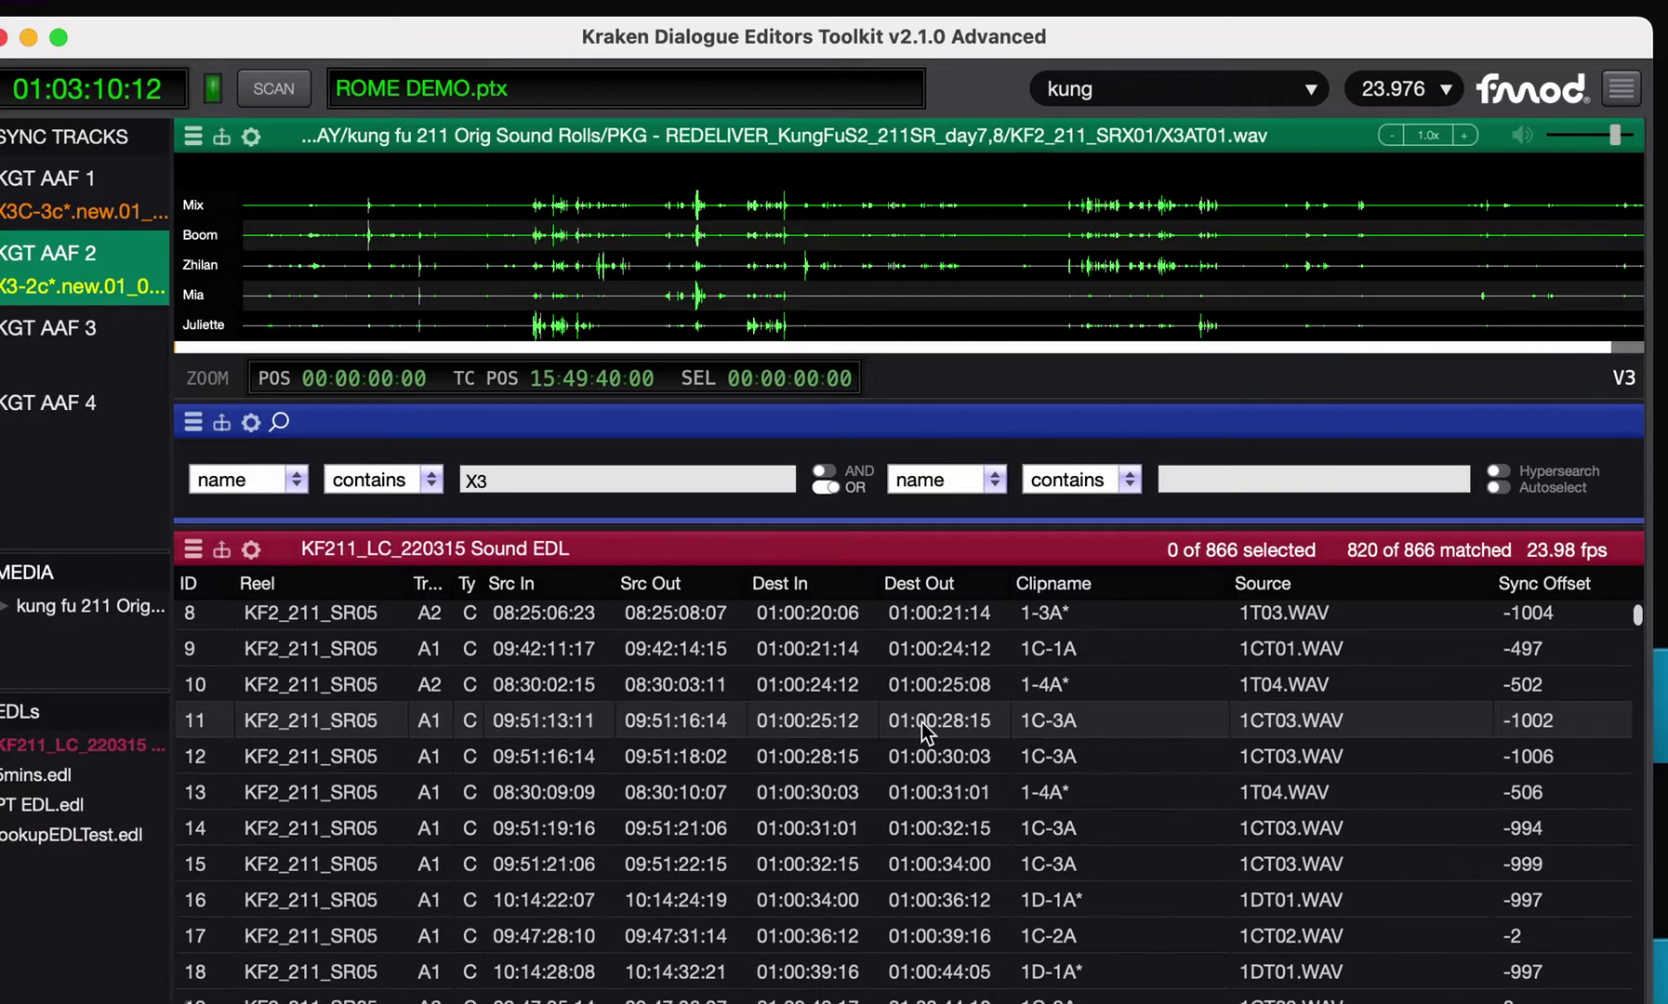
# Step: Export a report track from the KF211_LC_220315 Sound EDL, including unmatched events and Tighten Sync info
pyautogui.rightClick(921, 722)
pyautogui.click(722, 658)
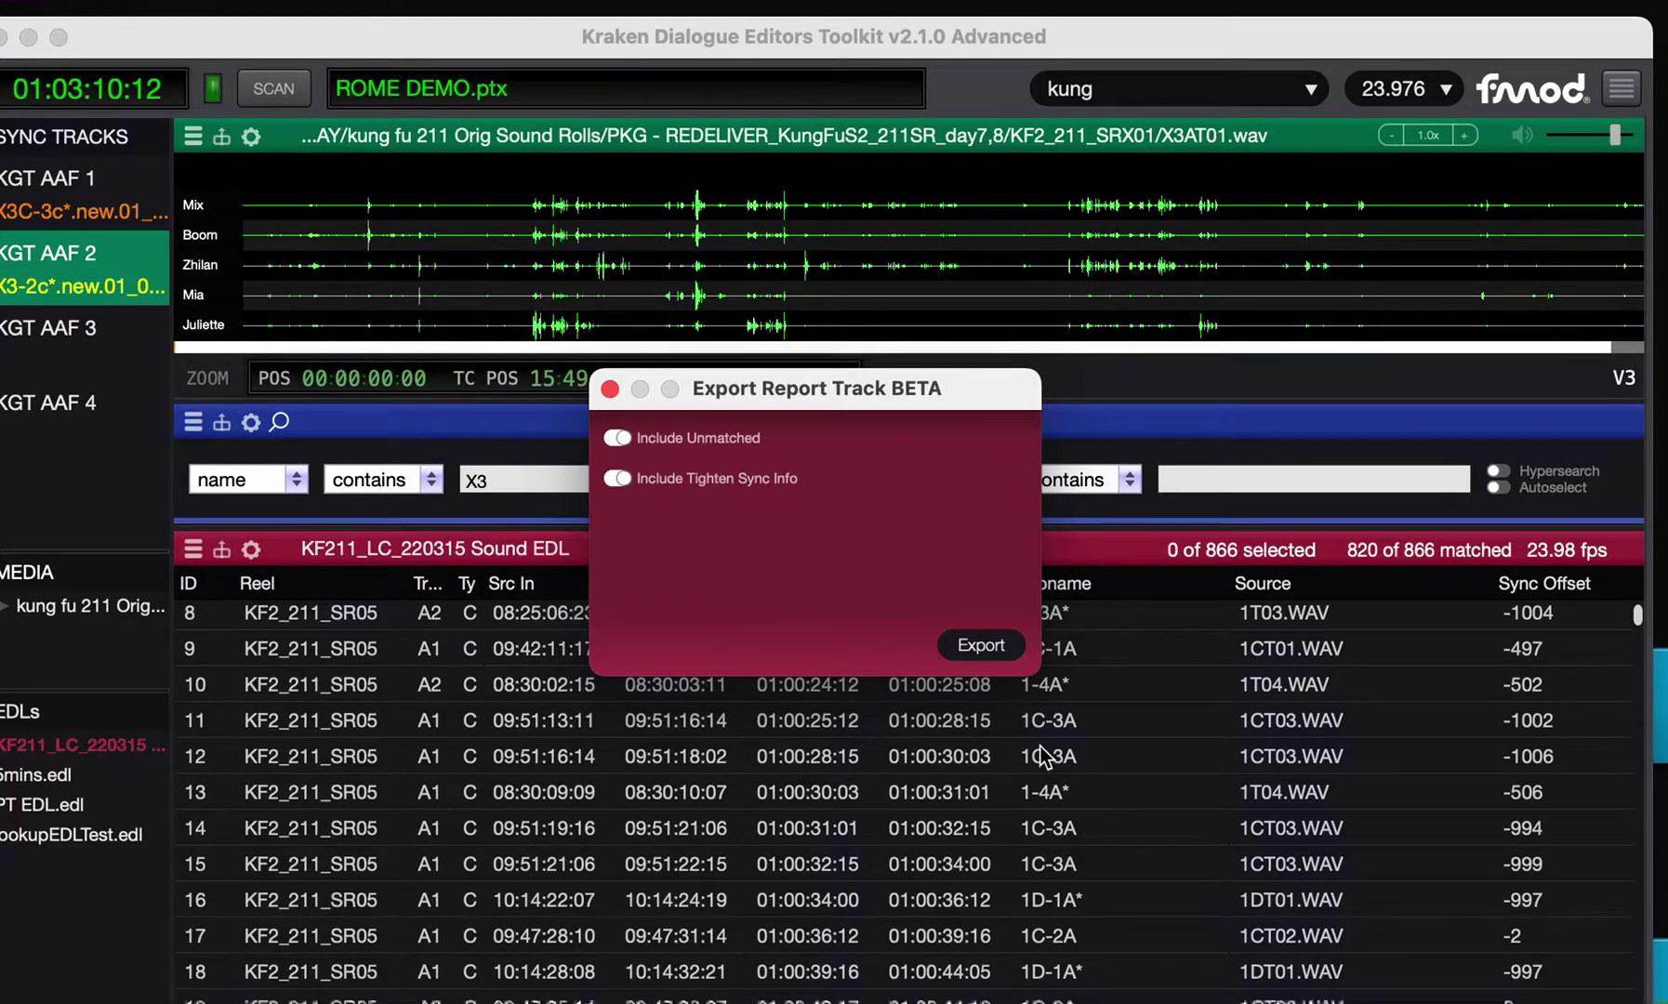
pyautogui.click(984, 645)
# Step: Switch to Finder, locate KF211_LC_220315 Start TC - REPORT.cgrp in the EDL folder and place it on the Report track in Pro Tools
pyautogui.press('super+Tab')
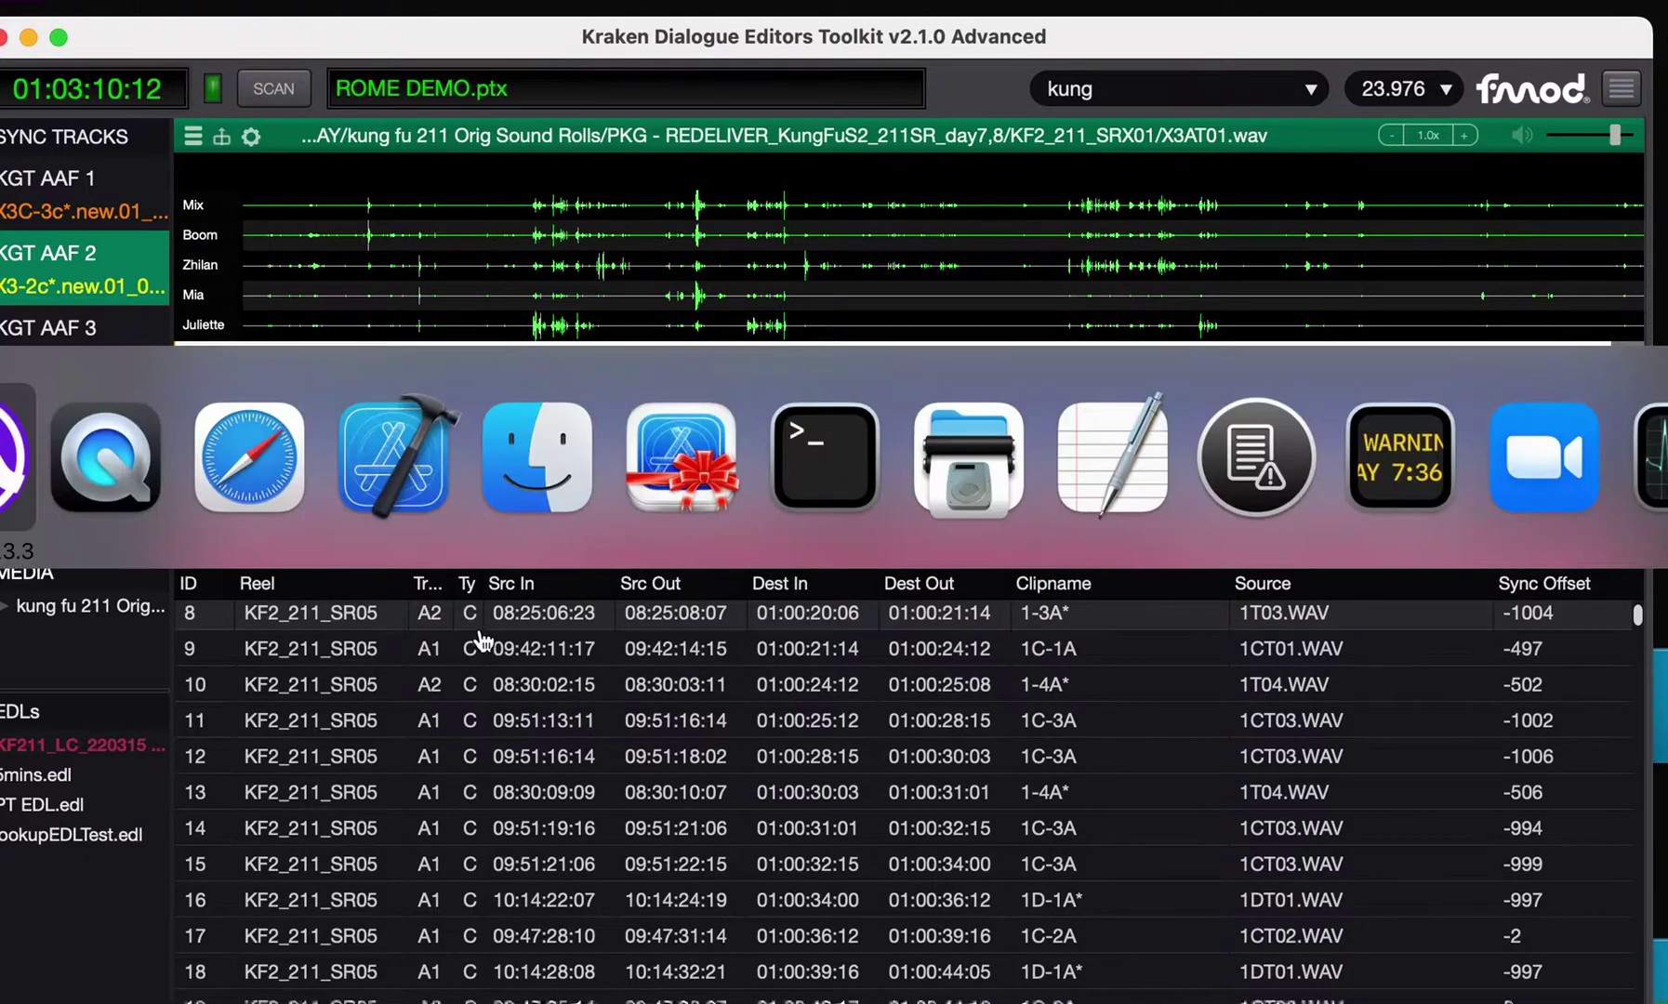
pyautogui.click(91, 745)
pyautogui.press('super+Tab')
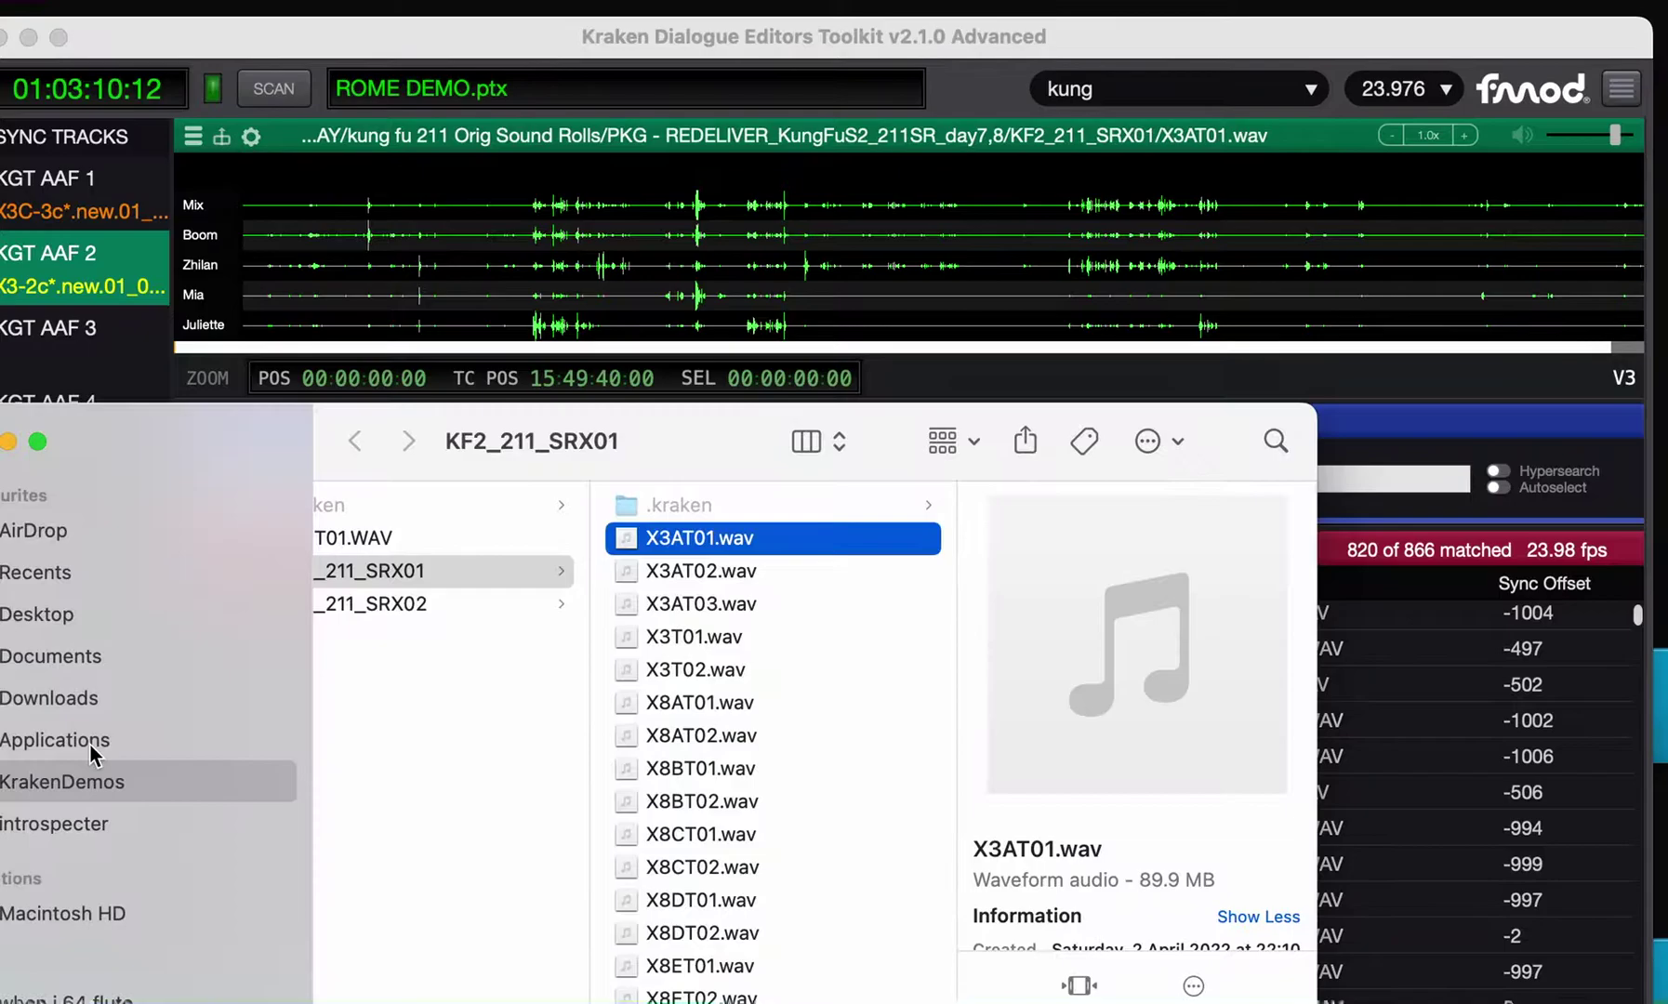
pyautogui.hscroll(-5, 568, 655)
pyautogui.hscroll(-5, 568, 653)
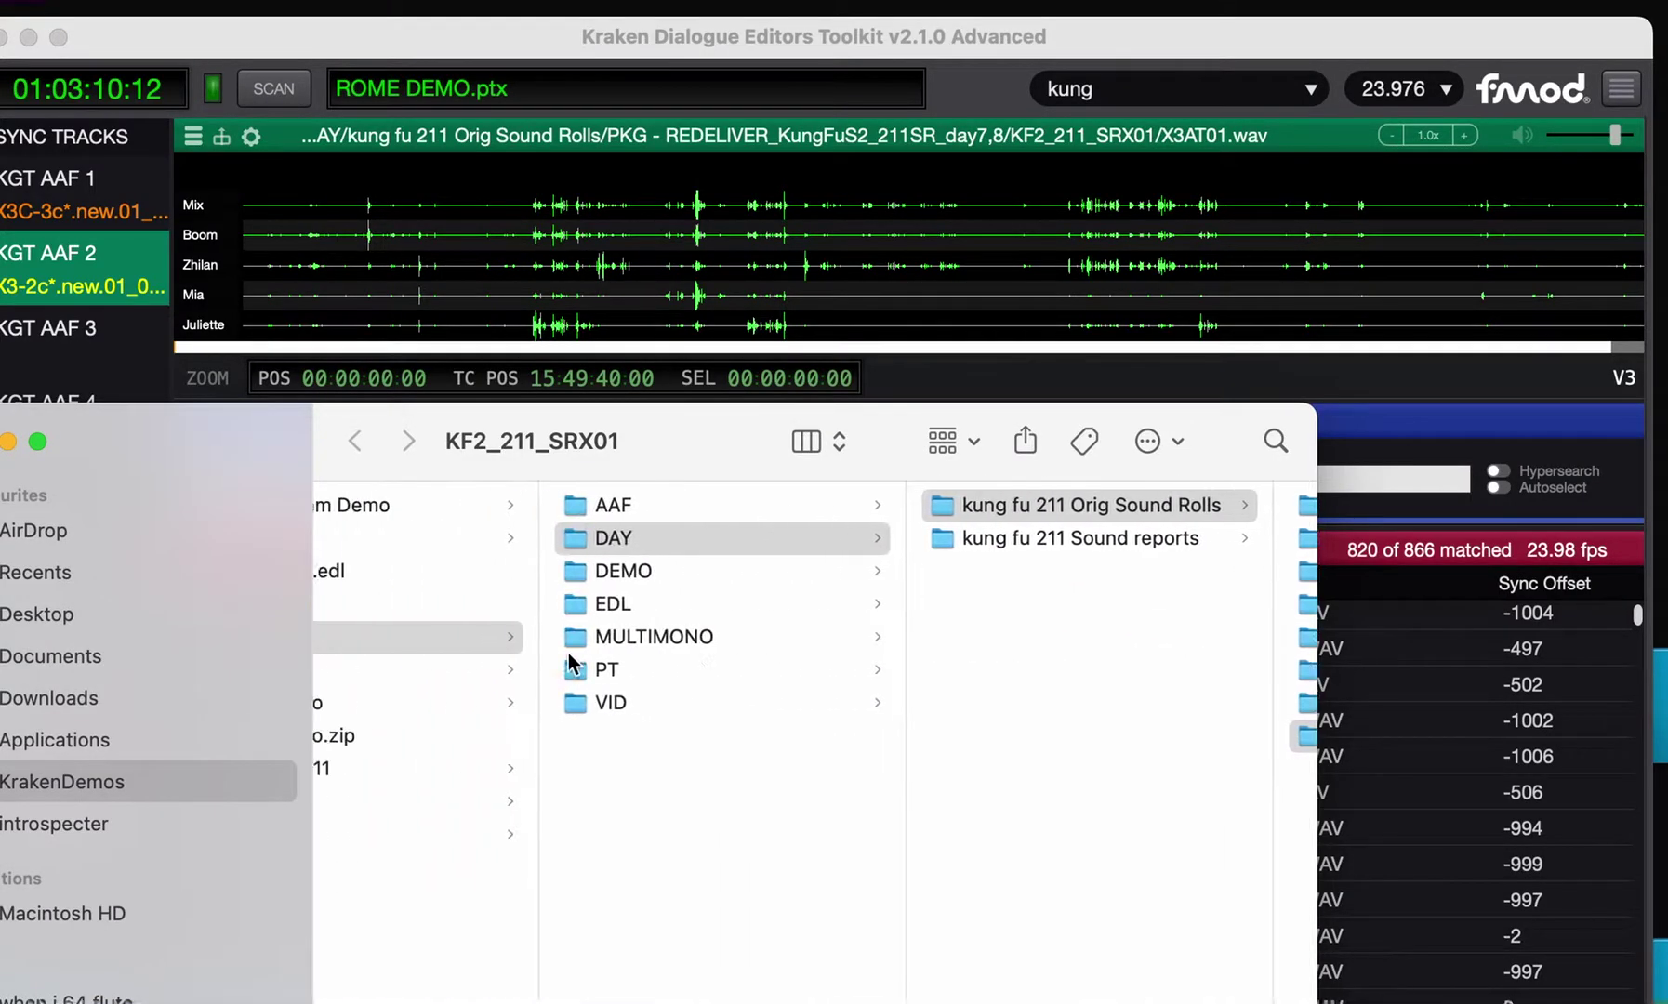
pyautogui.click(689, 602)
pyautogui.click(1163, 569)
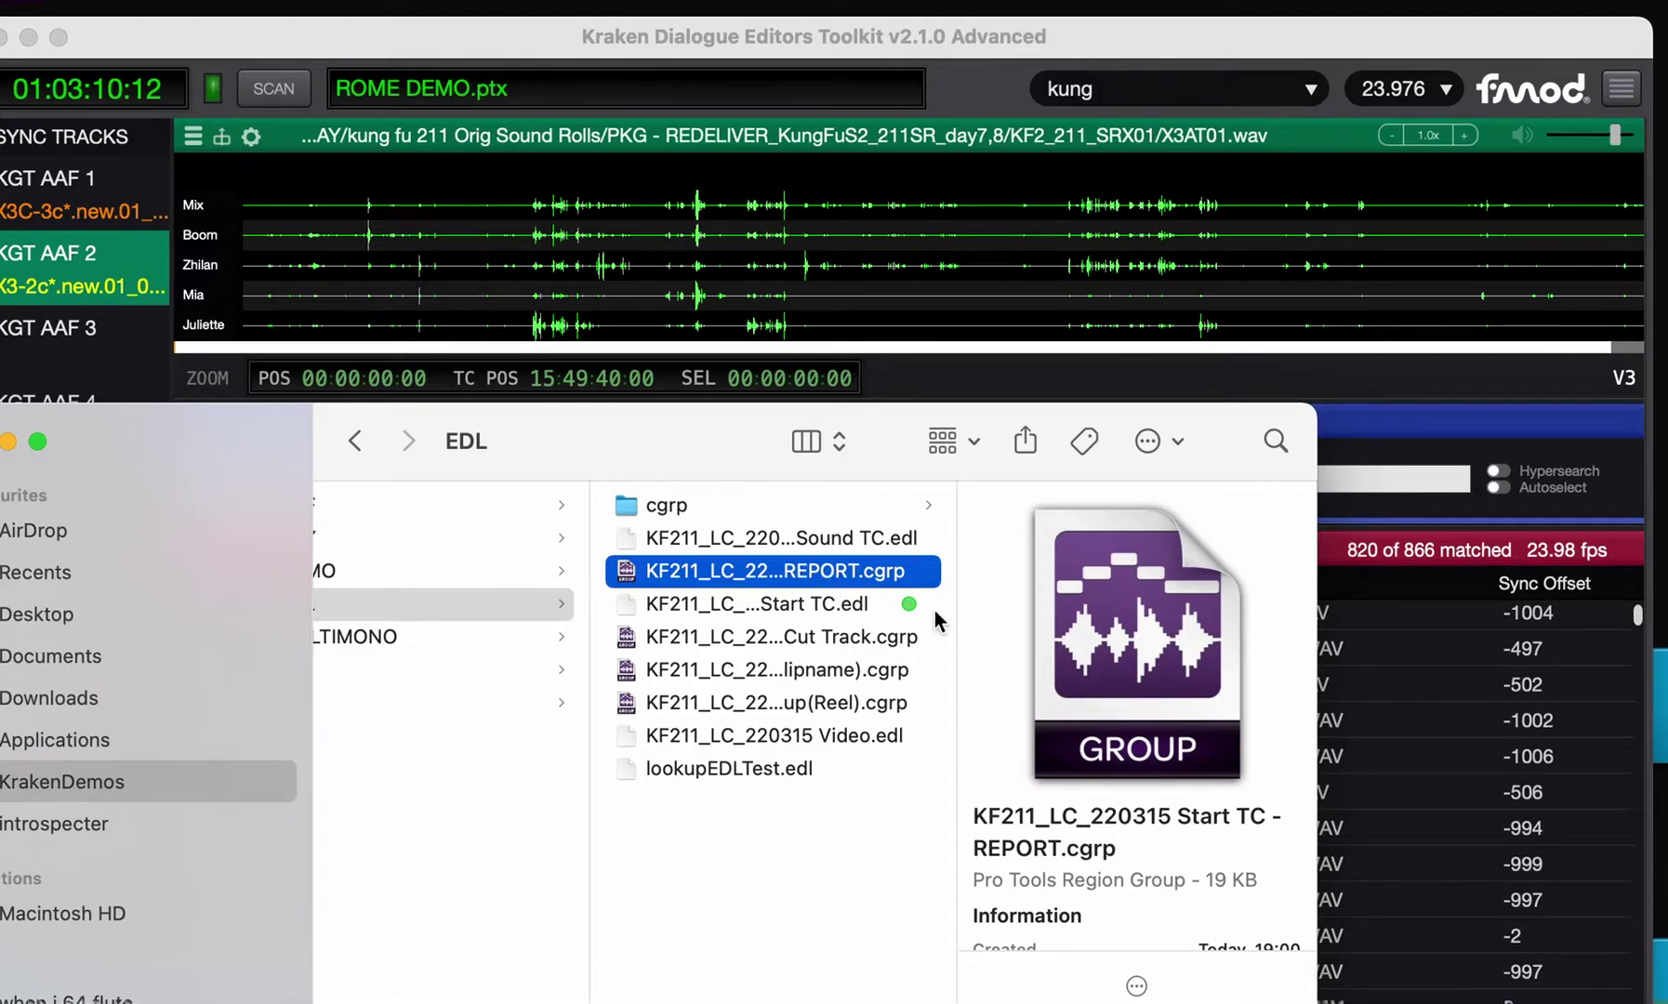
pyautogui.doubleClick(956, 612)
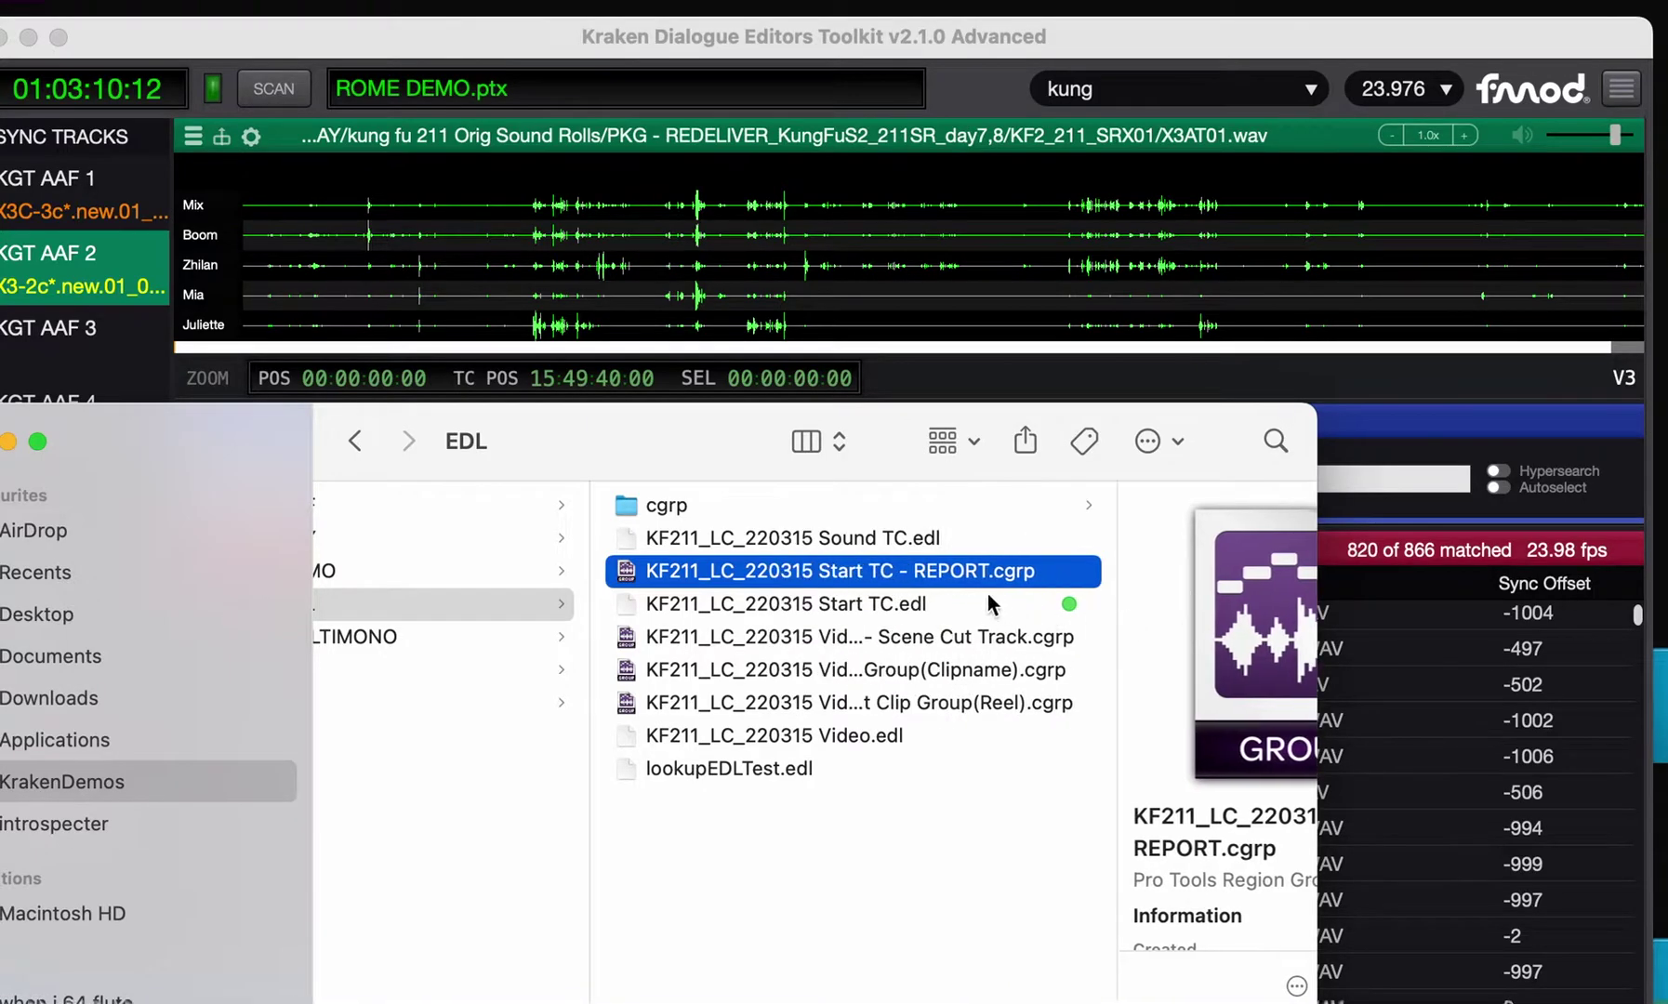
pyautogui.moveTo(909, 581); pyautogui.dragTo(521, 916)
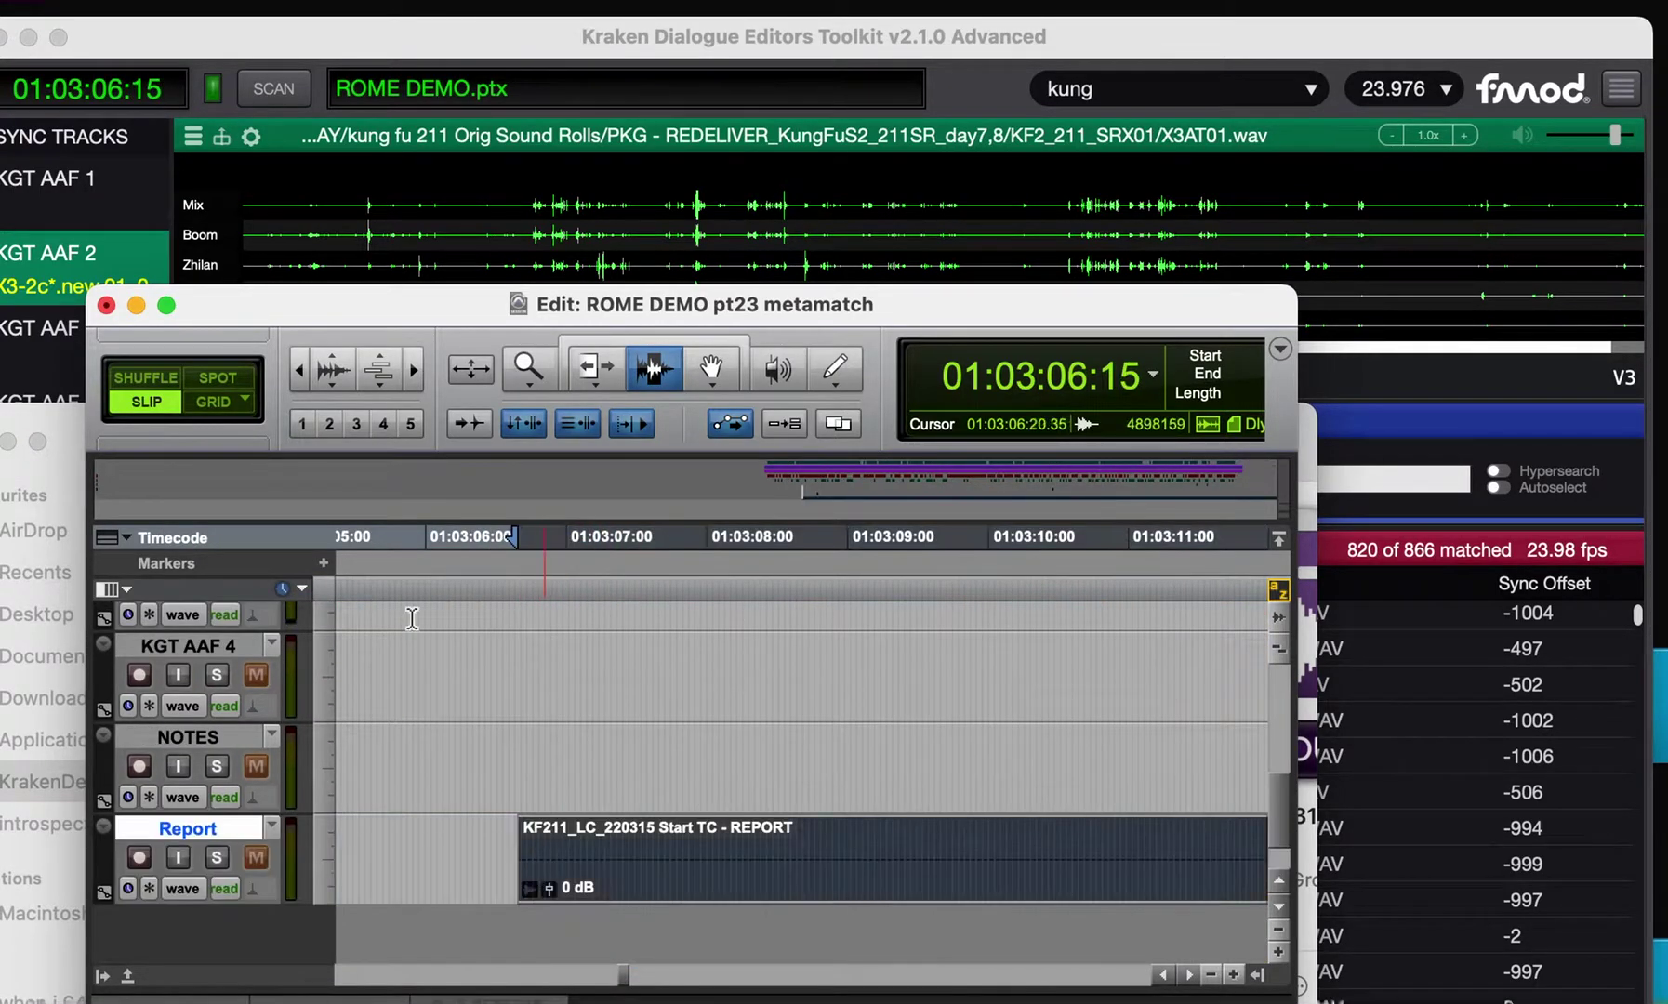
# Step: Spot the report clip group to its original time stamp, 00:59:58:00, and ungroup it into individual clips on the Report track
pyautogui.click(218, 378)
pyautogui.click(711, 369)
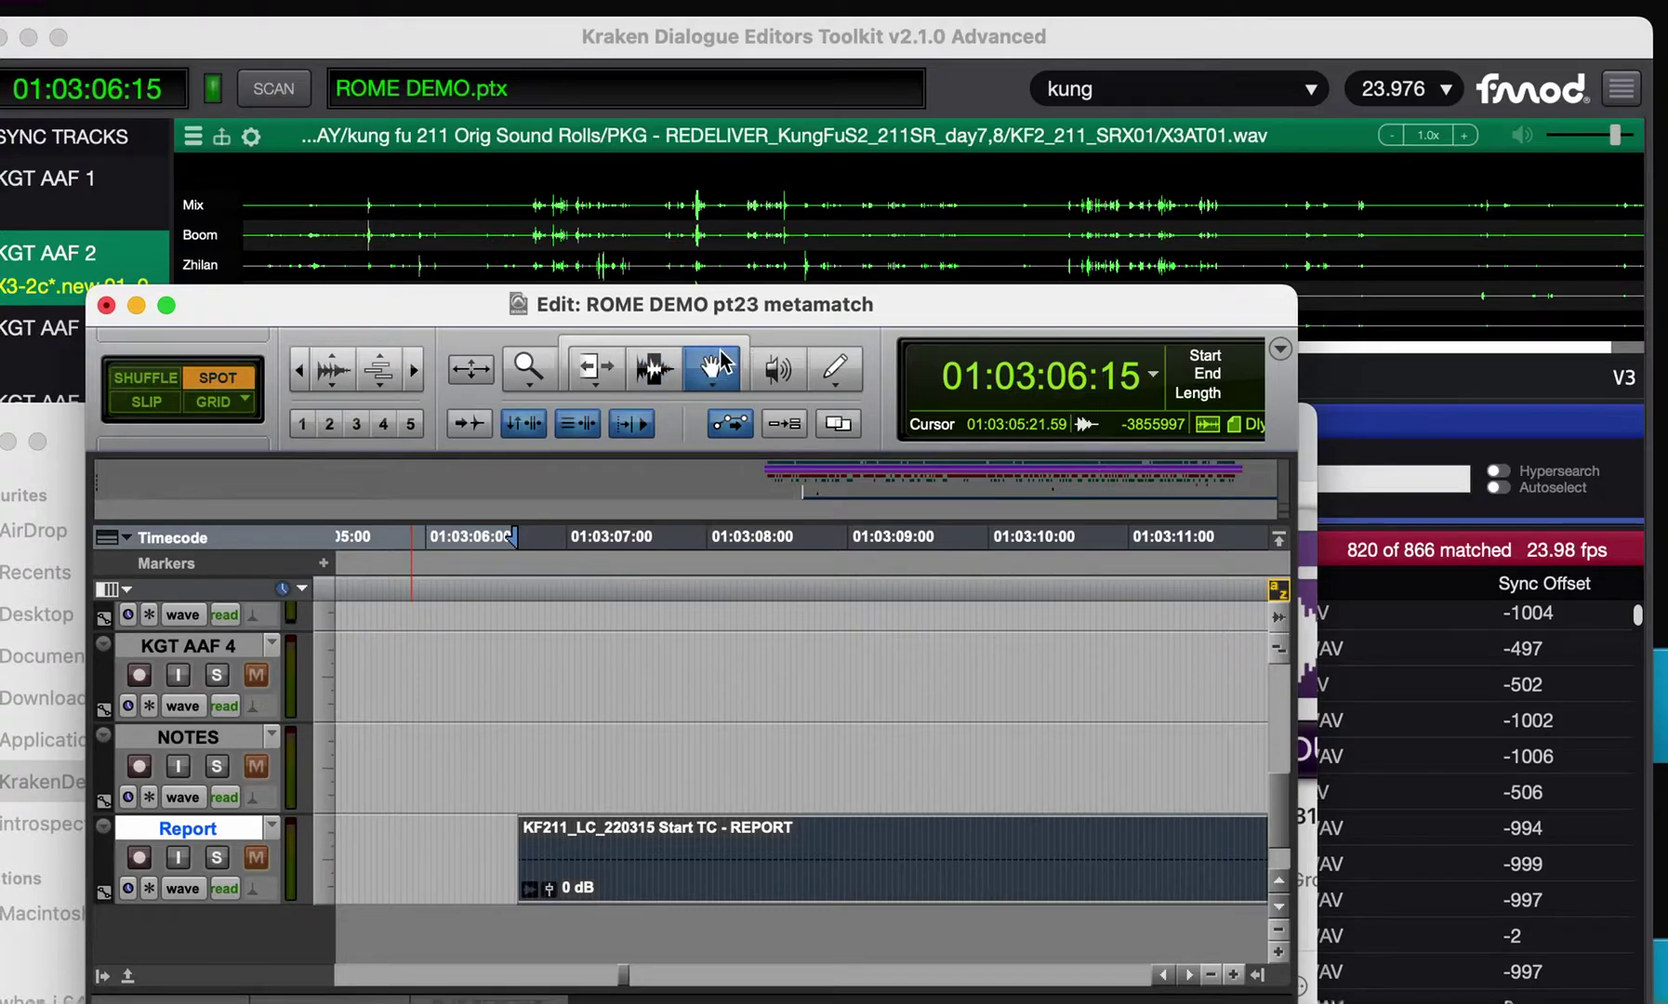
pyautogui.click(762, 846)
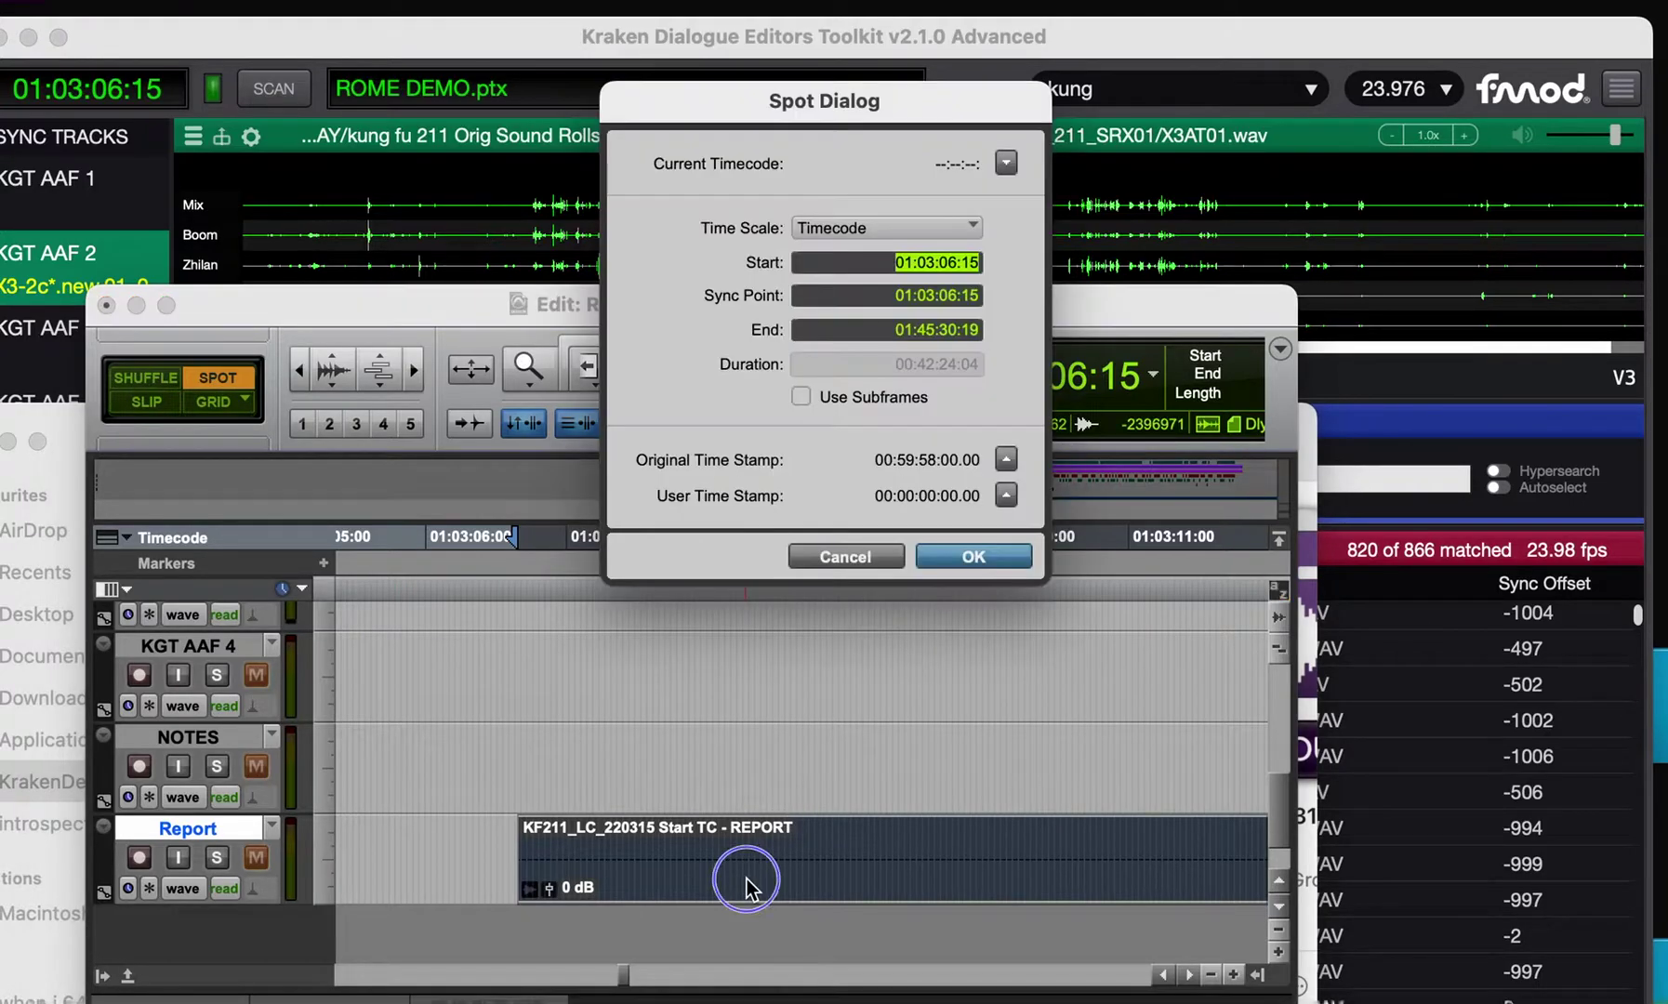
pyautogui.click(1006, 461)
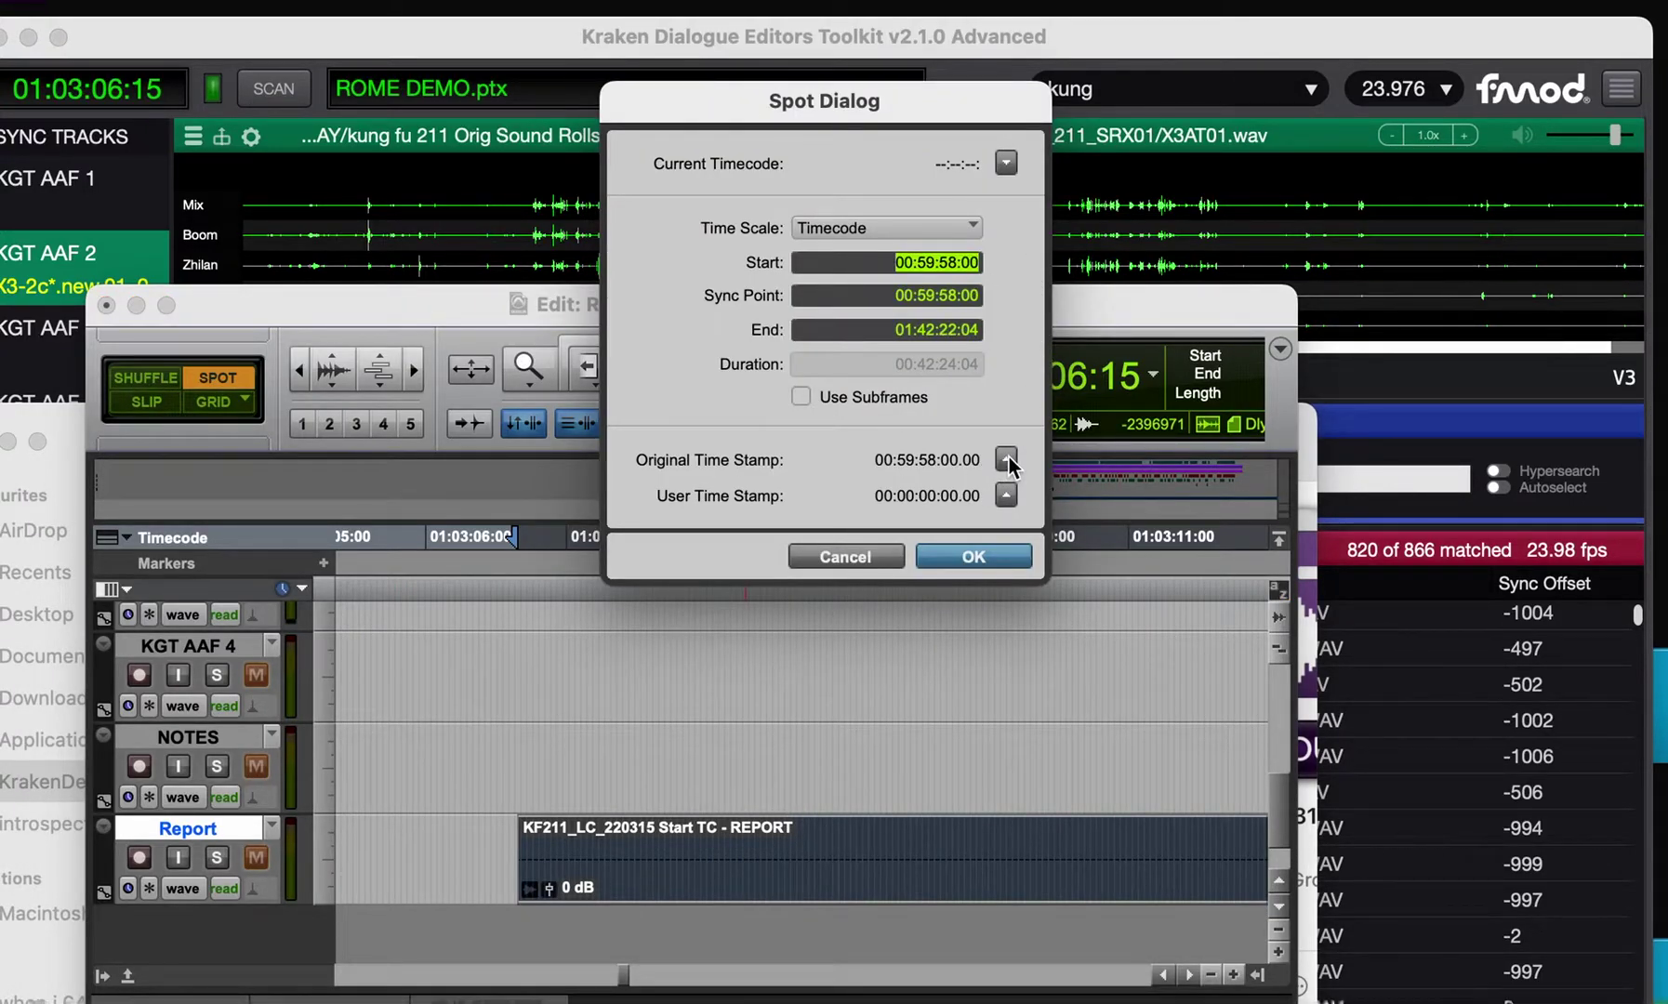
pyautogui.click(972, 557)
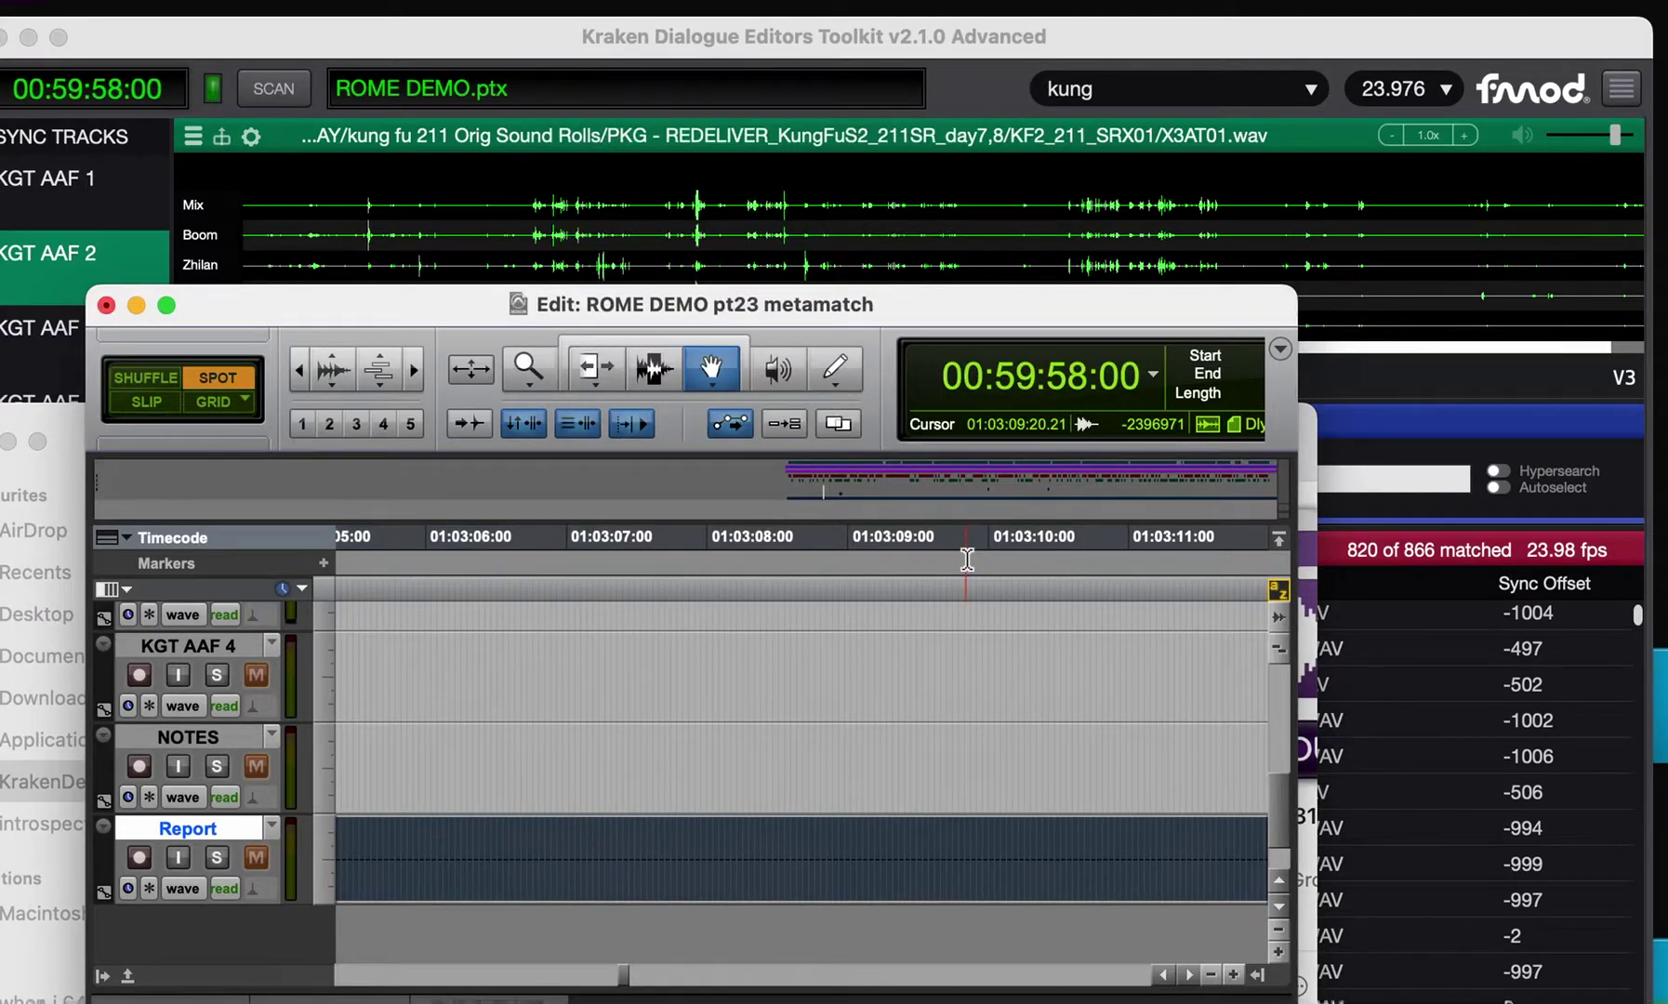
pyautogui.click(654, 371)
pyautogui.click(819, 858)
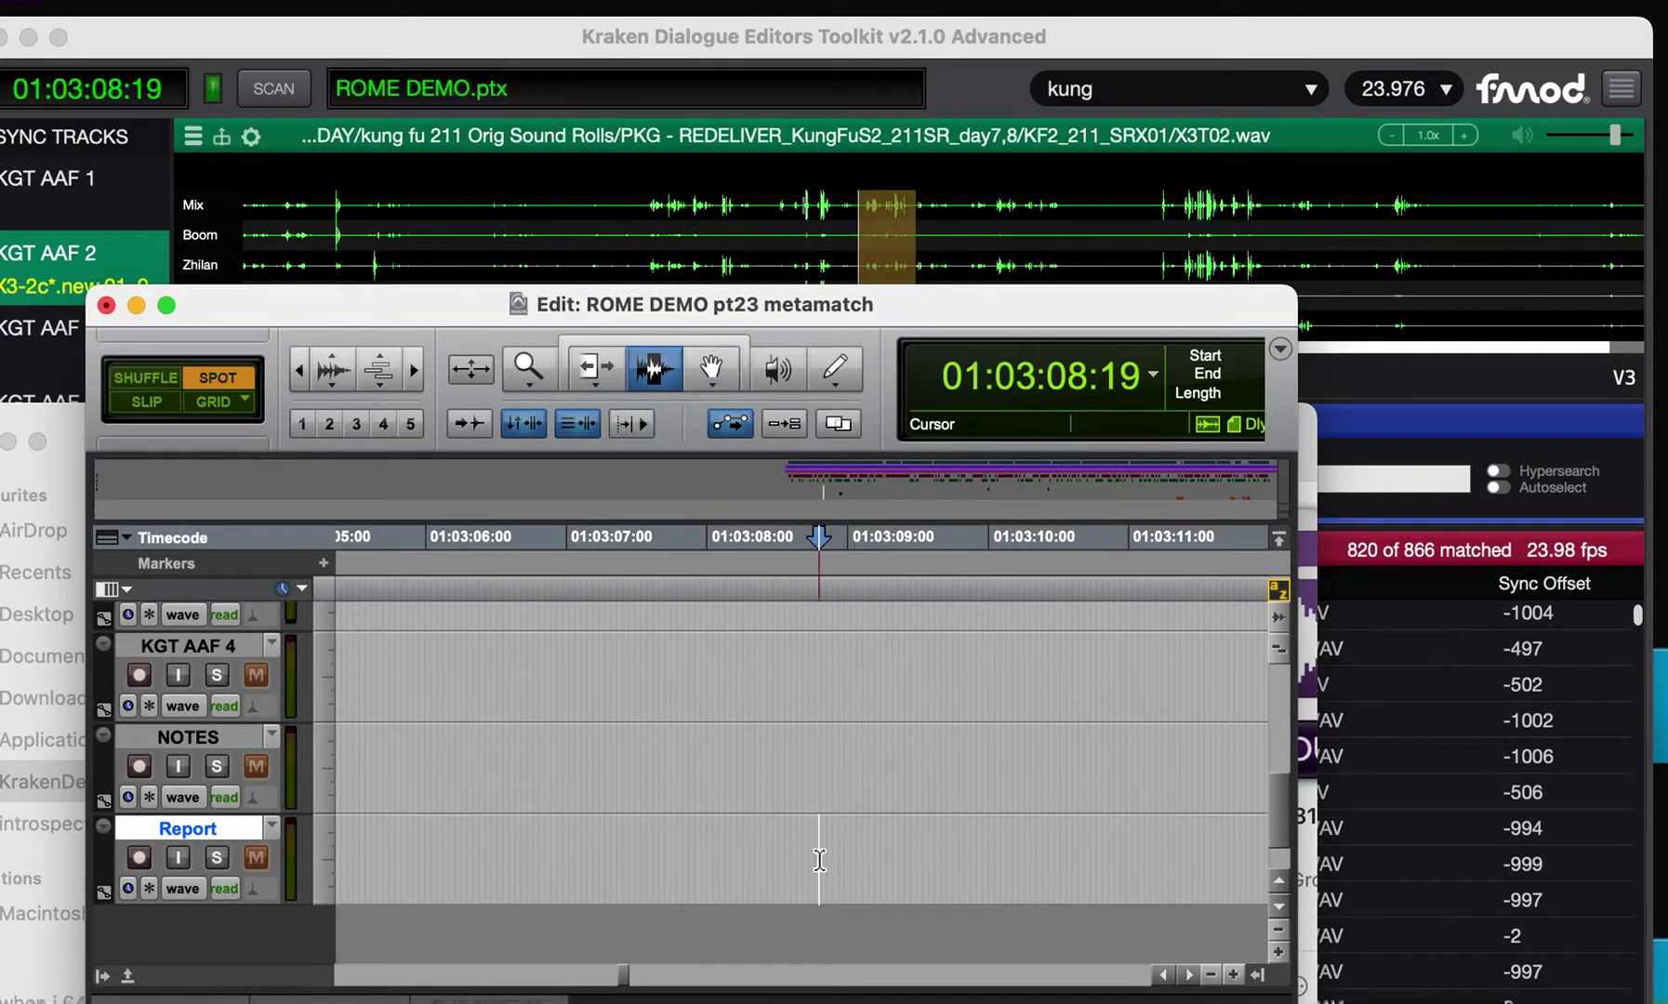
# Step: Return to the session start, enable Grid mode and locate the first clip on the Report track
pyautogui.press('Return')
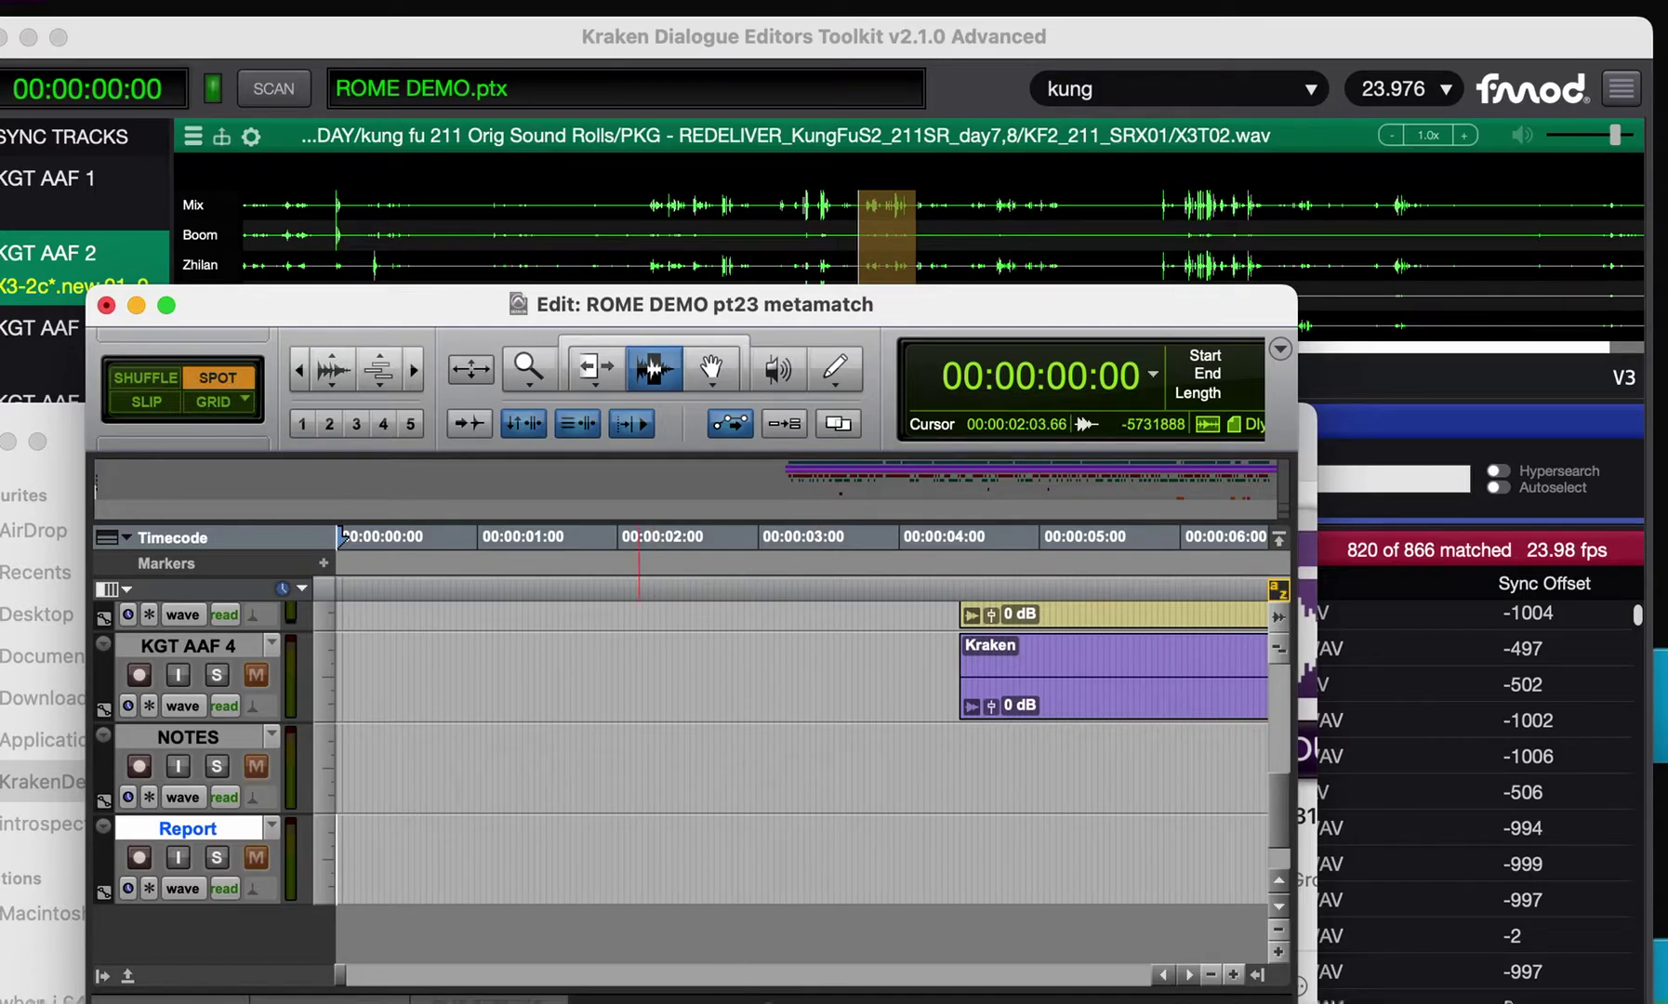
pyautogui.click(213, 402)
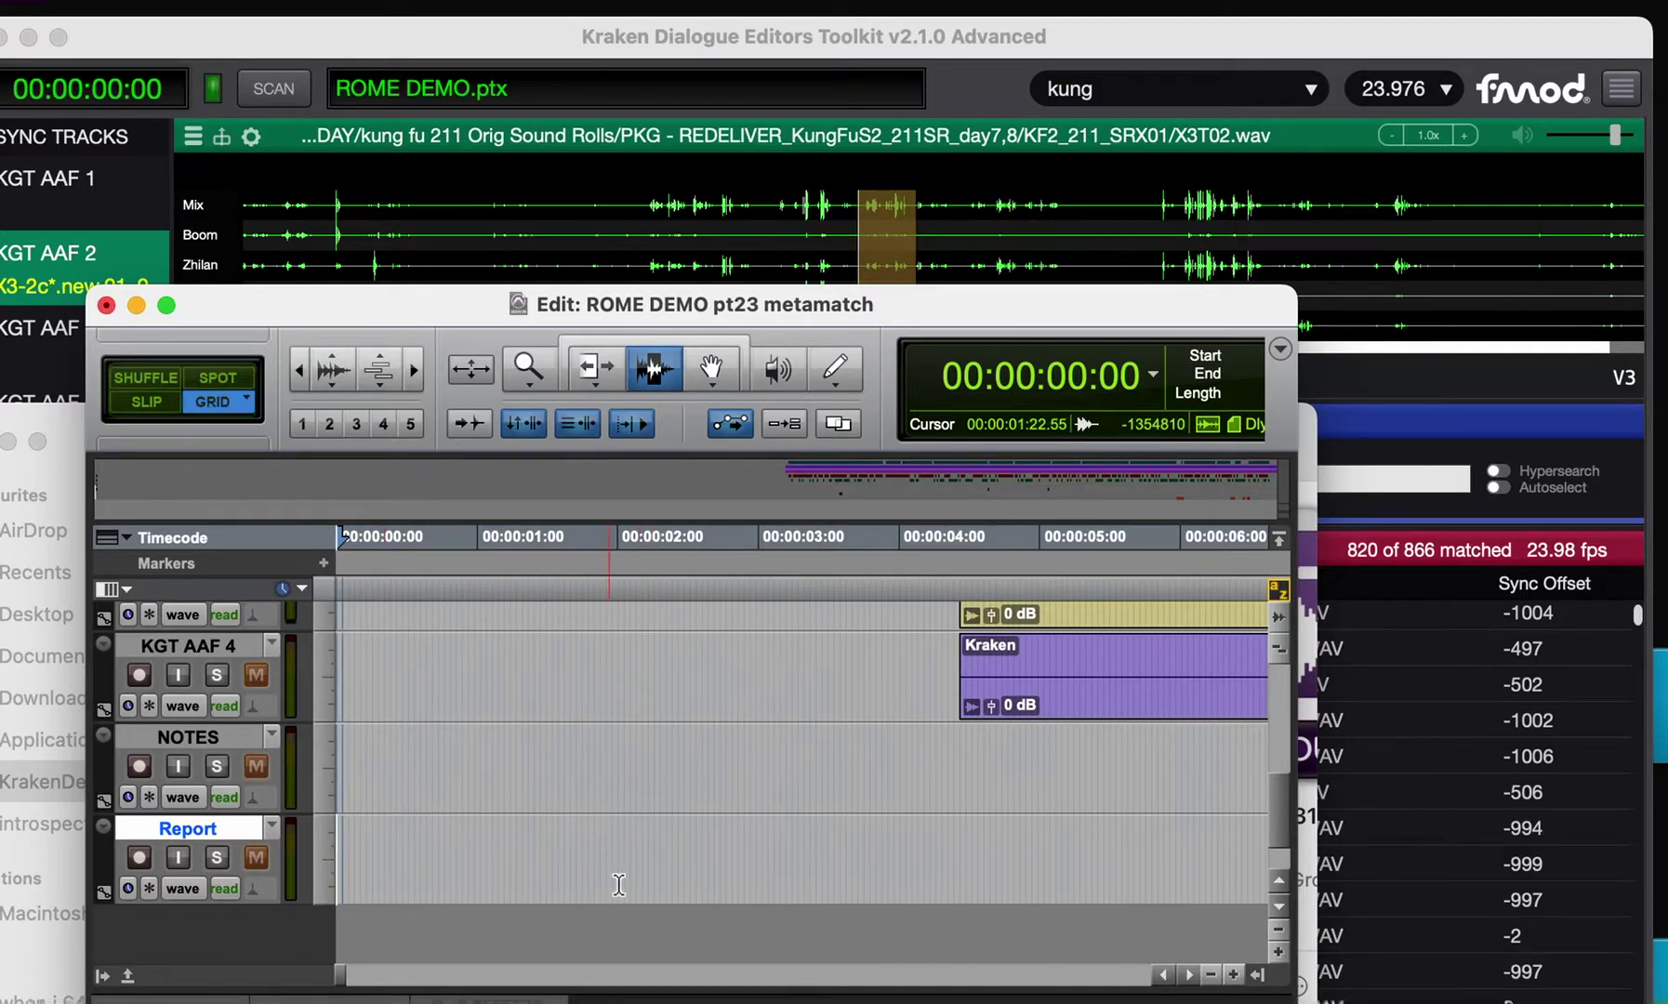
pyautogui.click(491, 803)
pyautogui.click(491, 844)
pyautogui.press('Tab')
pyautogui.press('t')
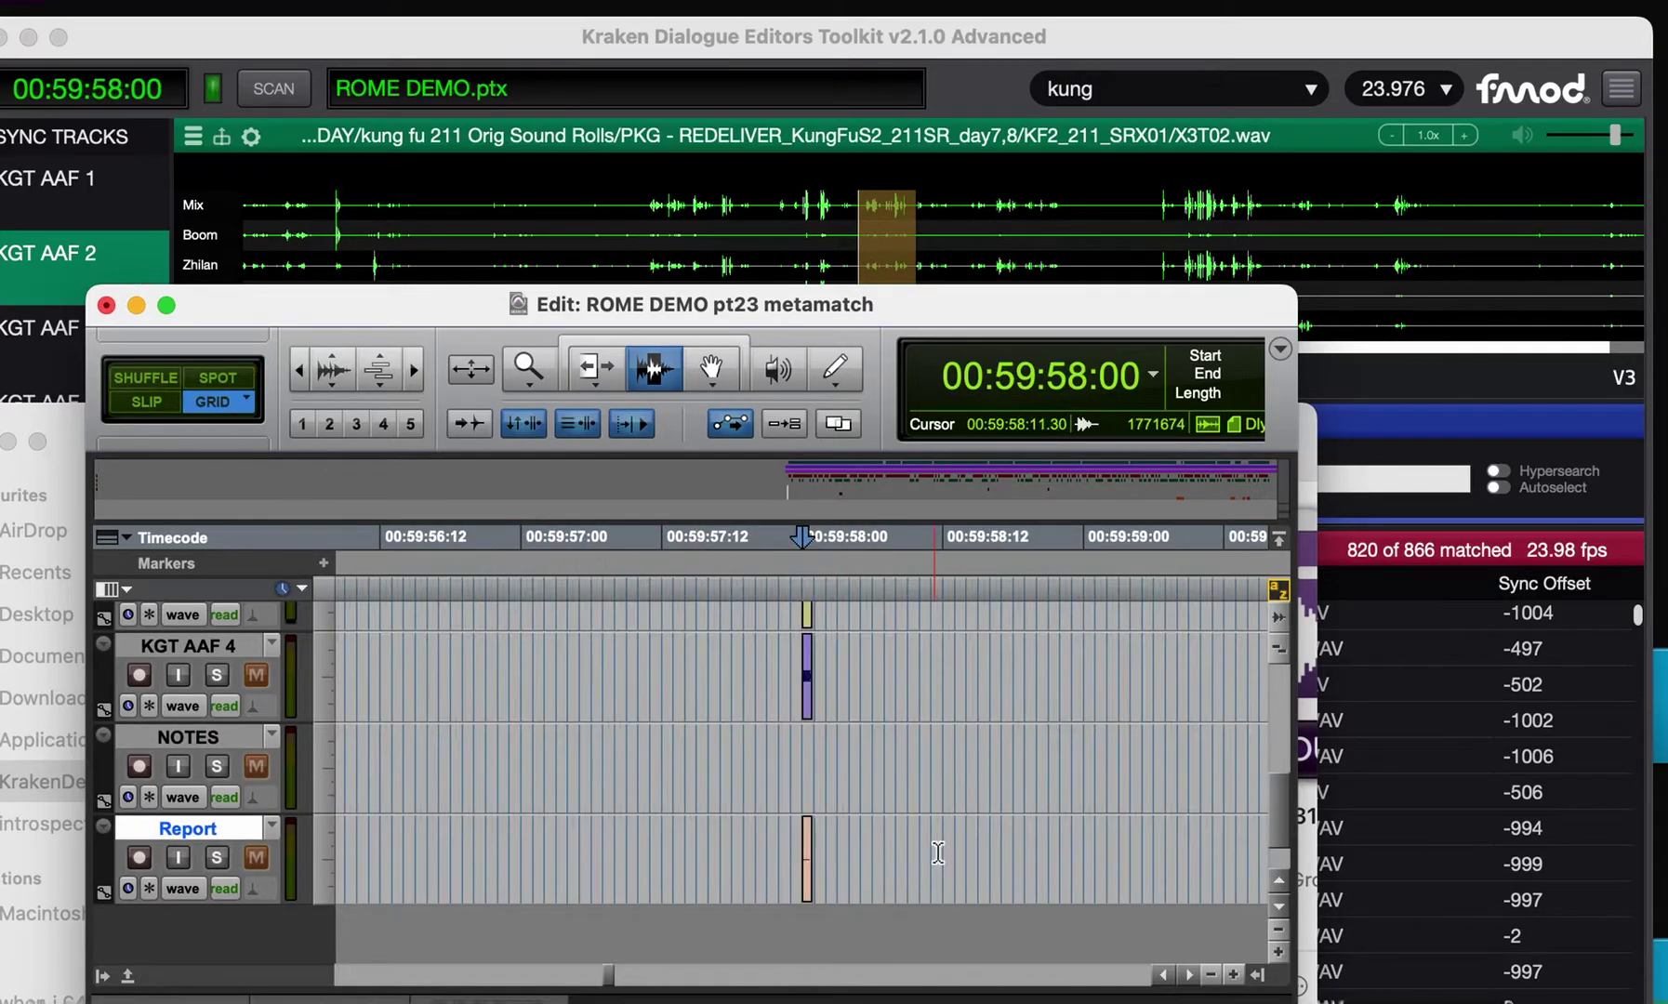
pyautogui.press('t')
pyautogui.press('t')
pyautogui.press('t')
pyautogui.press('t')
pyautogui.press('t')
# Step: Compare the tone clips at 00:59:58:00 and their Report clip with the first events of the Sound EDL in Kraken
pyautogui.scroll(3, 959, 836)
pyautogui.hscroll(-1, 959, 836)
pyautogui.scroll(-1, 959, 836)
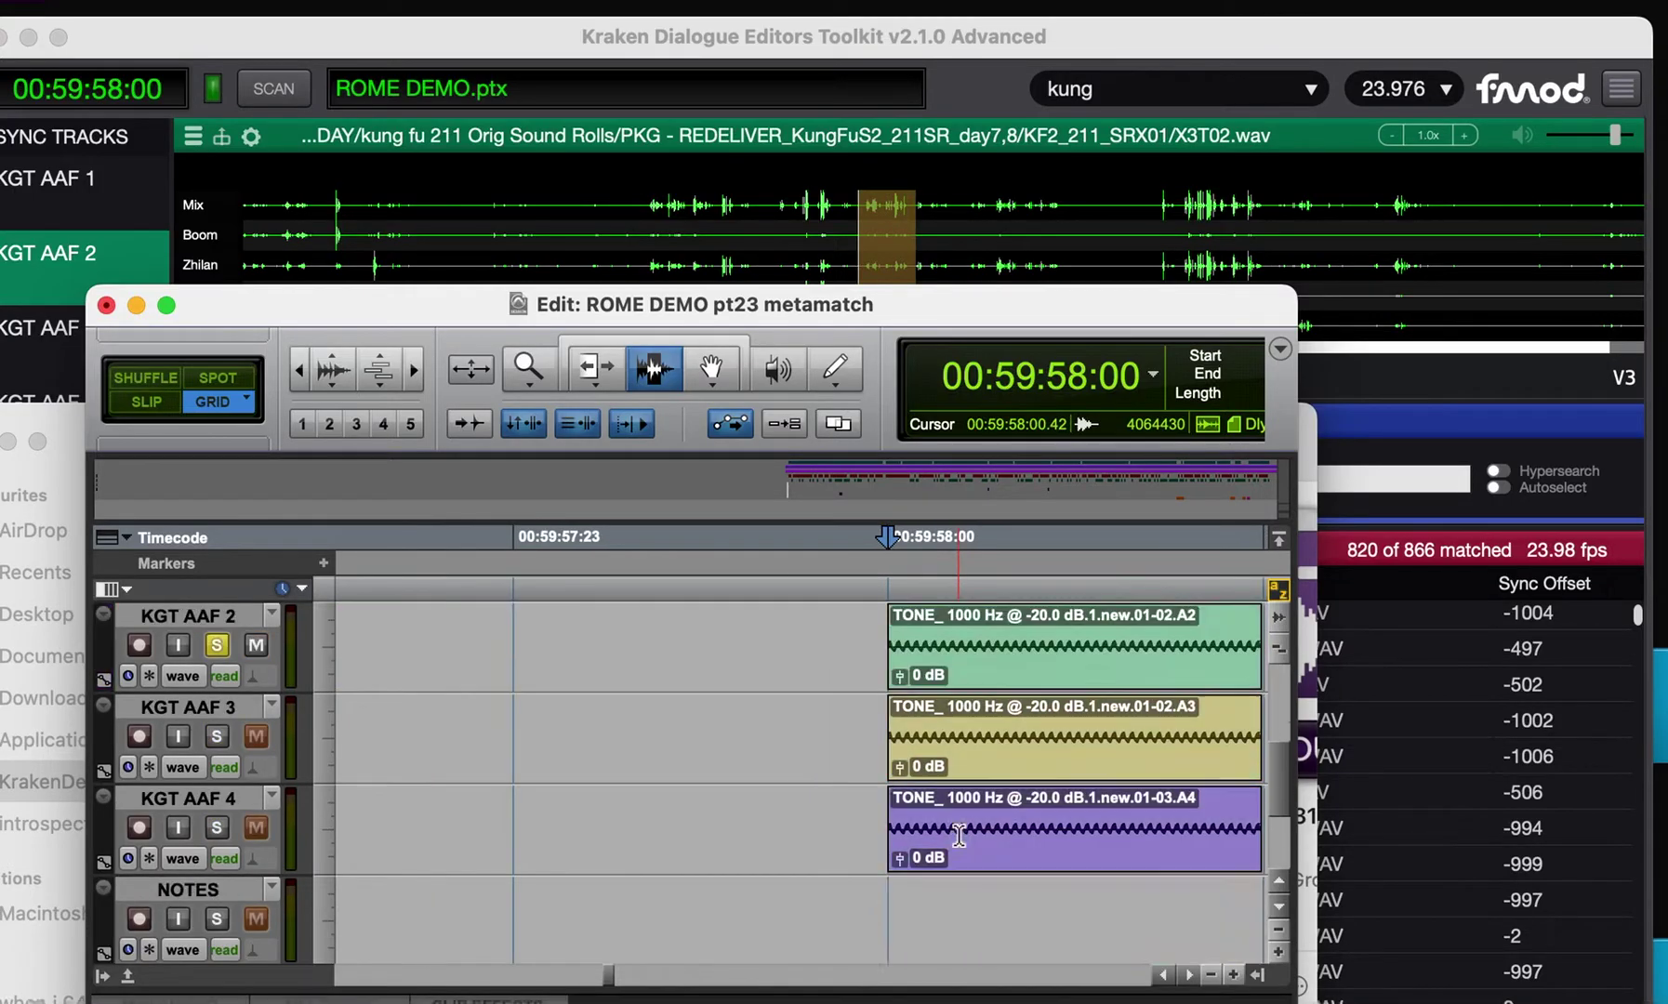
pyautogui.click(1480, 755)
pyautogui.scroll(5, 1457, 718)
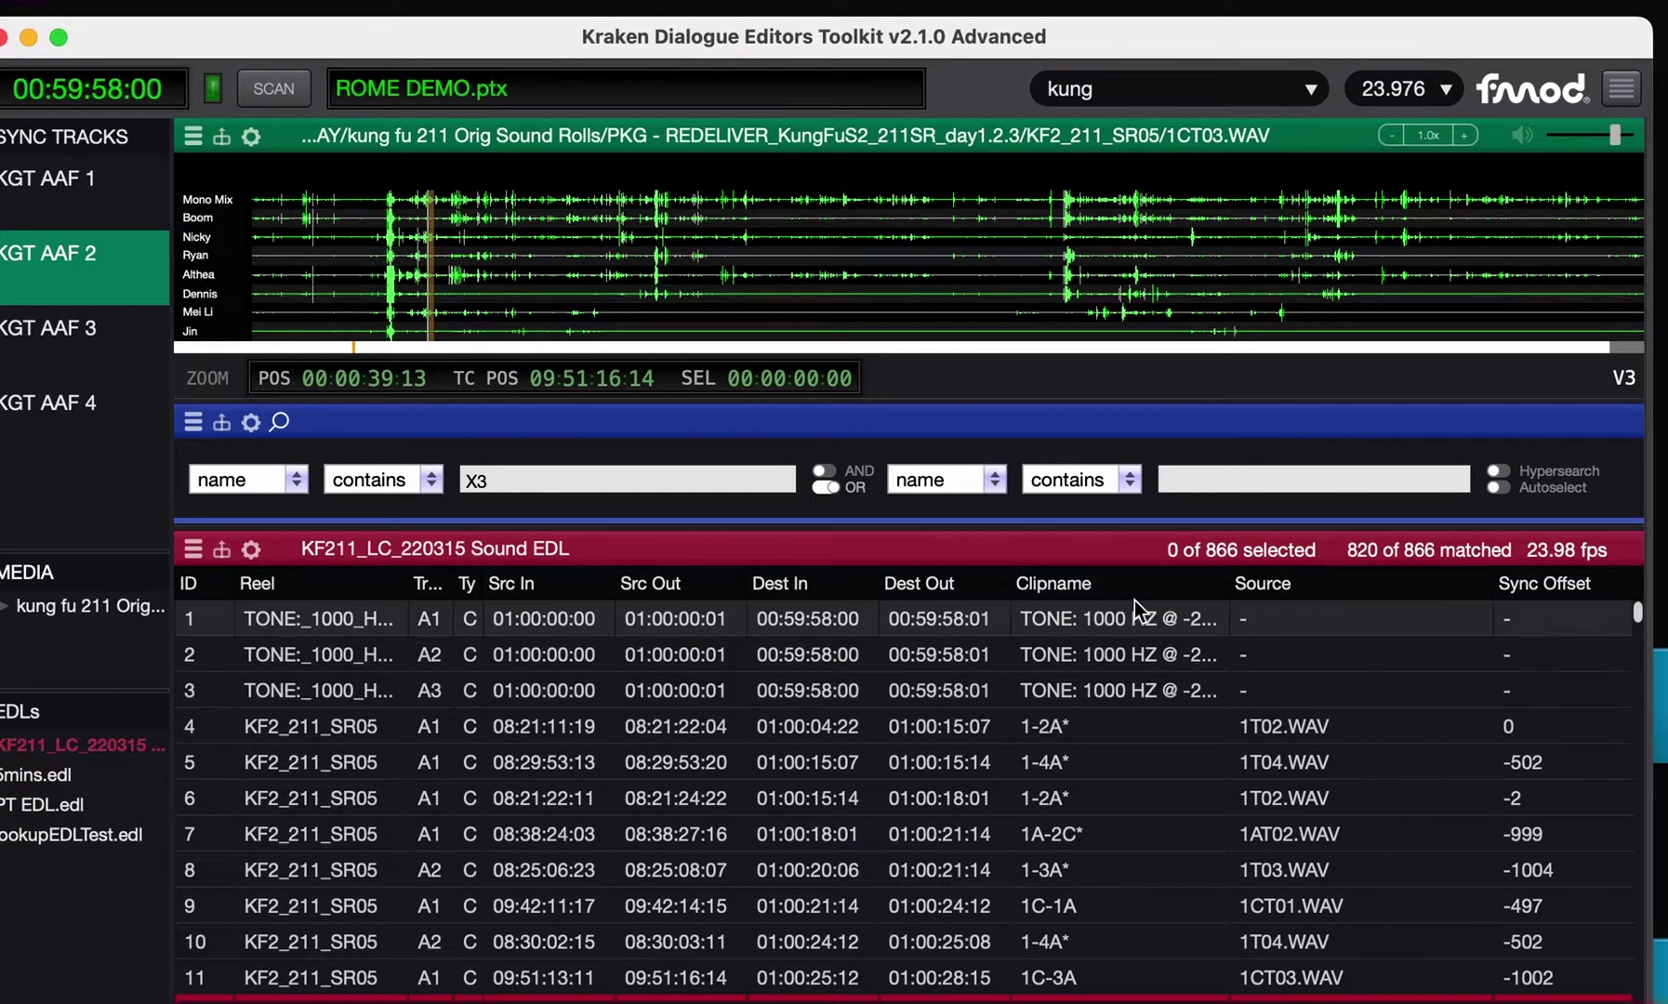
pyautogui.press('super+Tab')
pyautogui.scroll(-3, 819, 743)
pyautogui.hscroll(3, 909, 792)
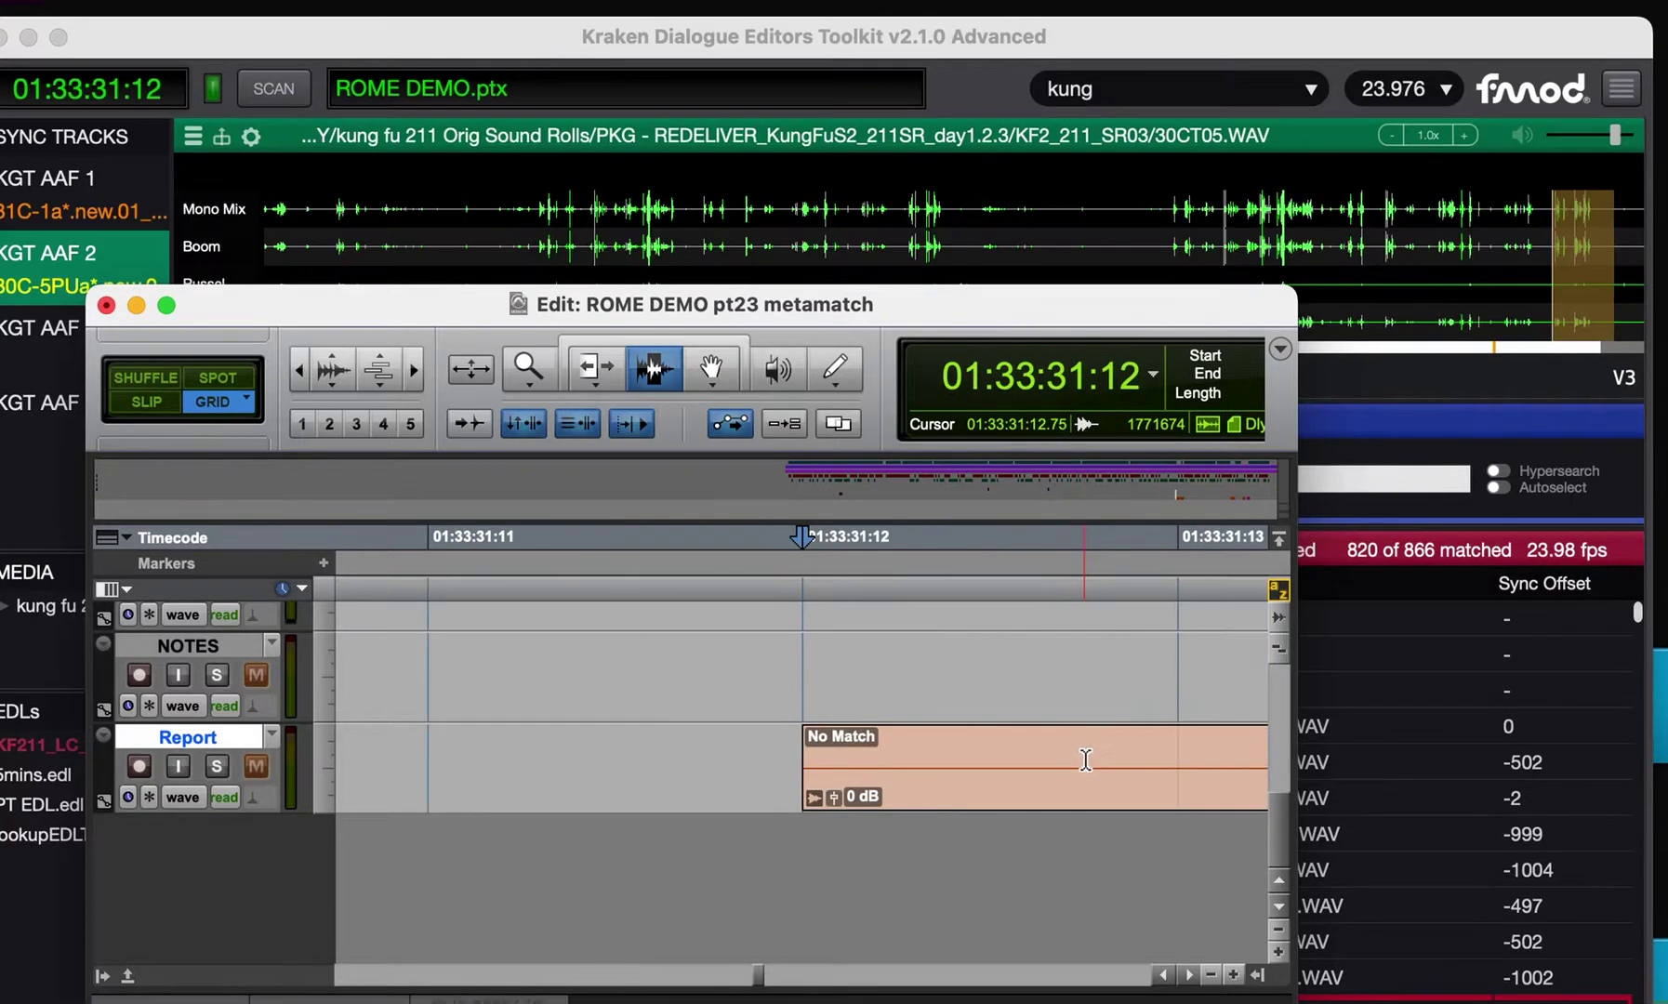
# Step: Move to the No Match clip at 01:33:31:12 on the Report track and examine the unmatched clips that follow it
pyautogui.press('super+bracketleft')
pyautogui.press('super+bracketleft')
pyautogui.press('super+bracketleft')
pyautogui.press('super+bracketleft')
pyautogui.press('super+bracketleft')
pyautogui.press('super+bracketleft')
pyautogui.press('super+bracketleft')
pyautogui.press('super+bracketleft')
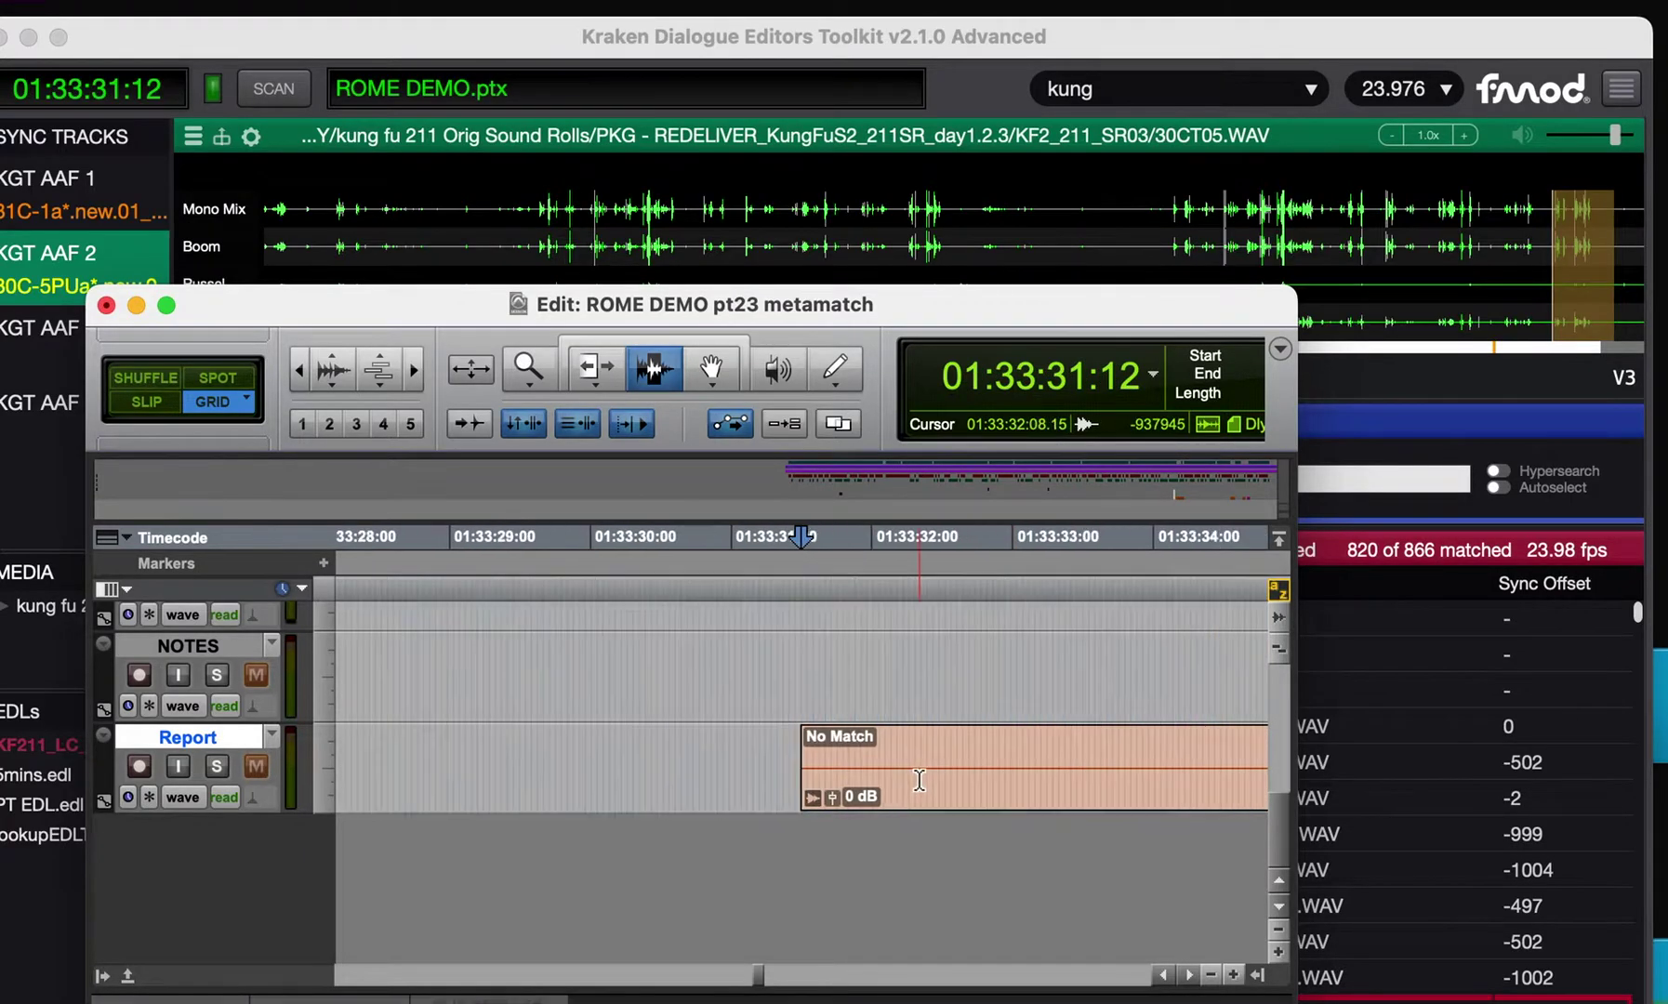
pyautogui.press('super+bracketleft')
pyautogui.press('super+bracketleft')
pyautogui.press('super+bracketleft')
pyautogui.press('super+bracketleft')
pyautogui.press('super+bracketleft')
pyautogui.press('super+bracketleft')
pyautogui.press('super+bracketleft')
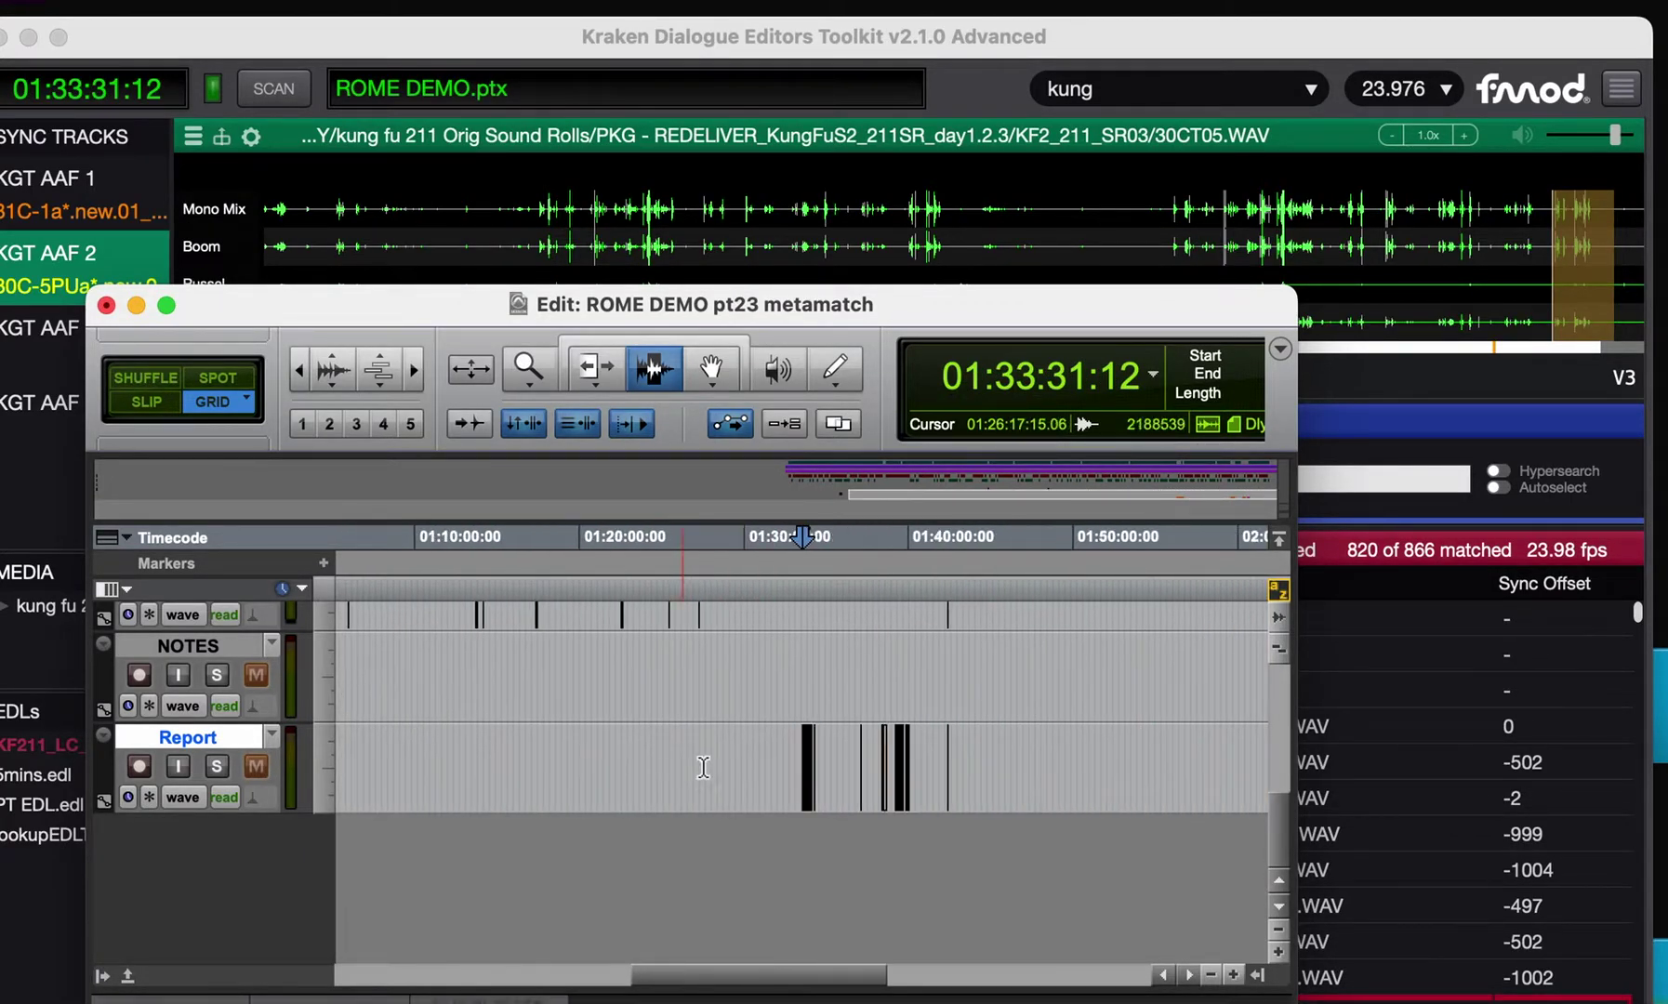
pyautogui.press('super+bracketright')
pyautogui.press('super+bracketright')
pyautogui.press('super+bracketright')
pyautogui.press('super+bracketright')
pyautogui.press('super+bracketright')
pyautogui.press('super+bracketright')
pyautogui.press('super+bracketright')
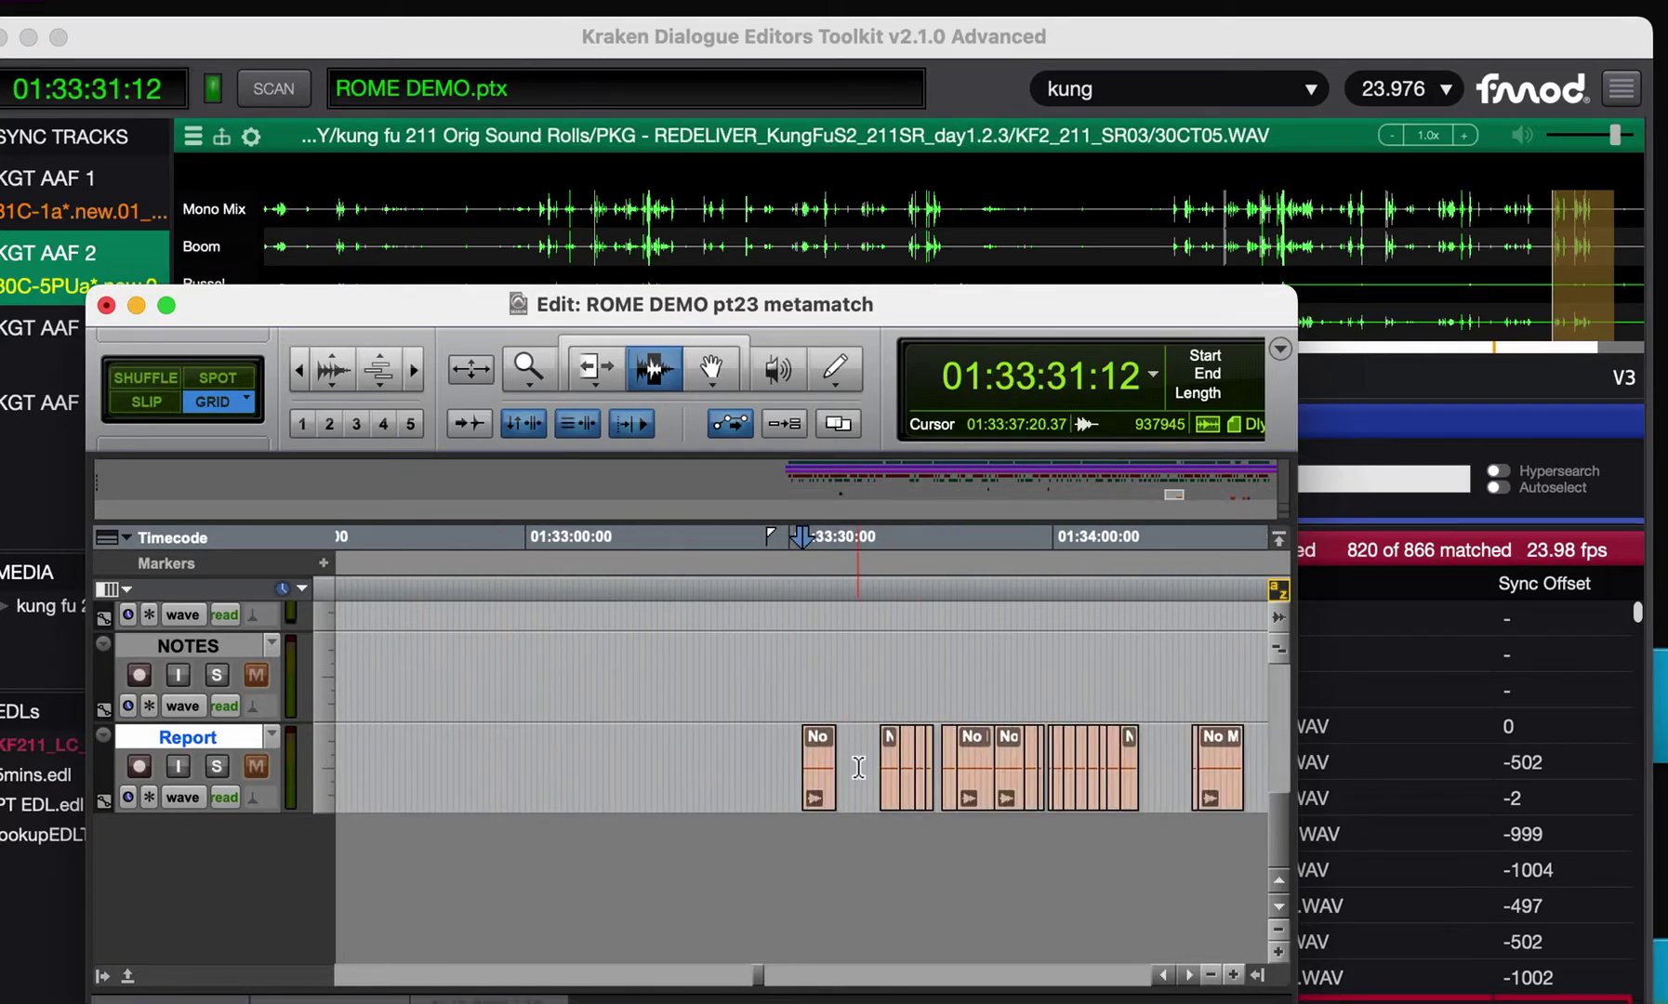
pyautogui.hscroll(3, 858, 767)
pyautogui.press('super+bracketleft')
pyautogui.click(874, 760)
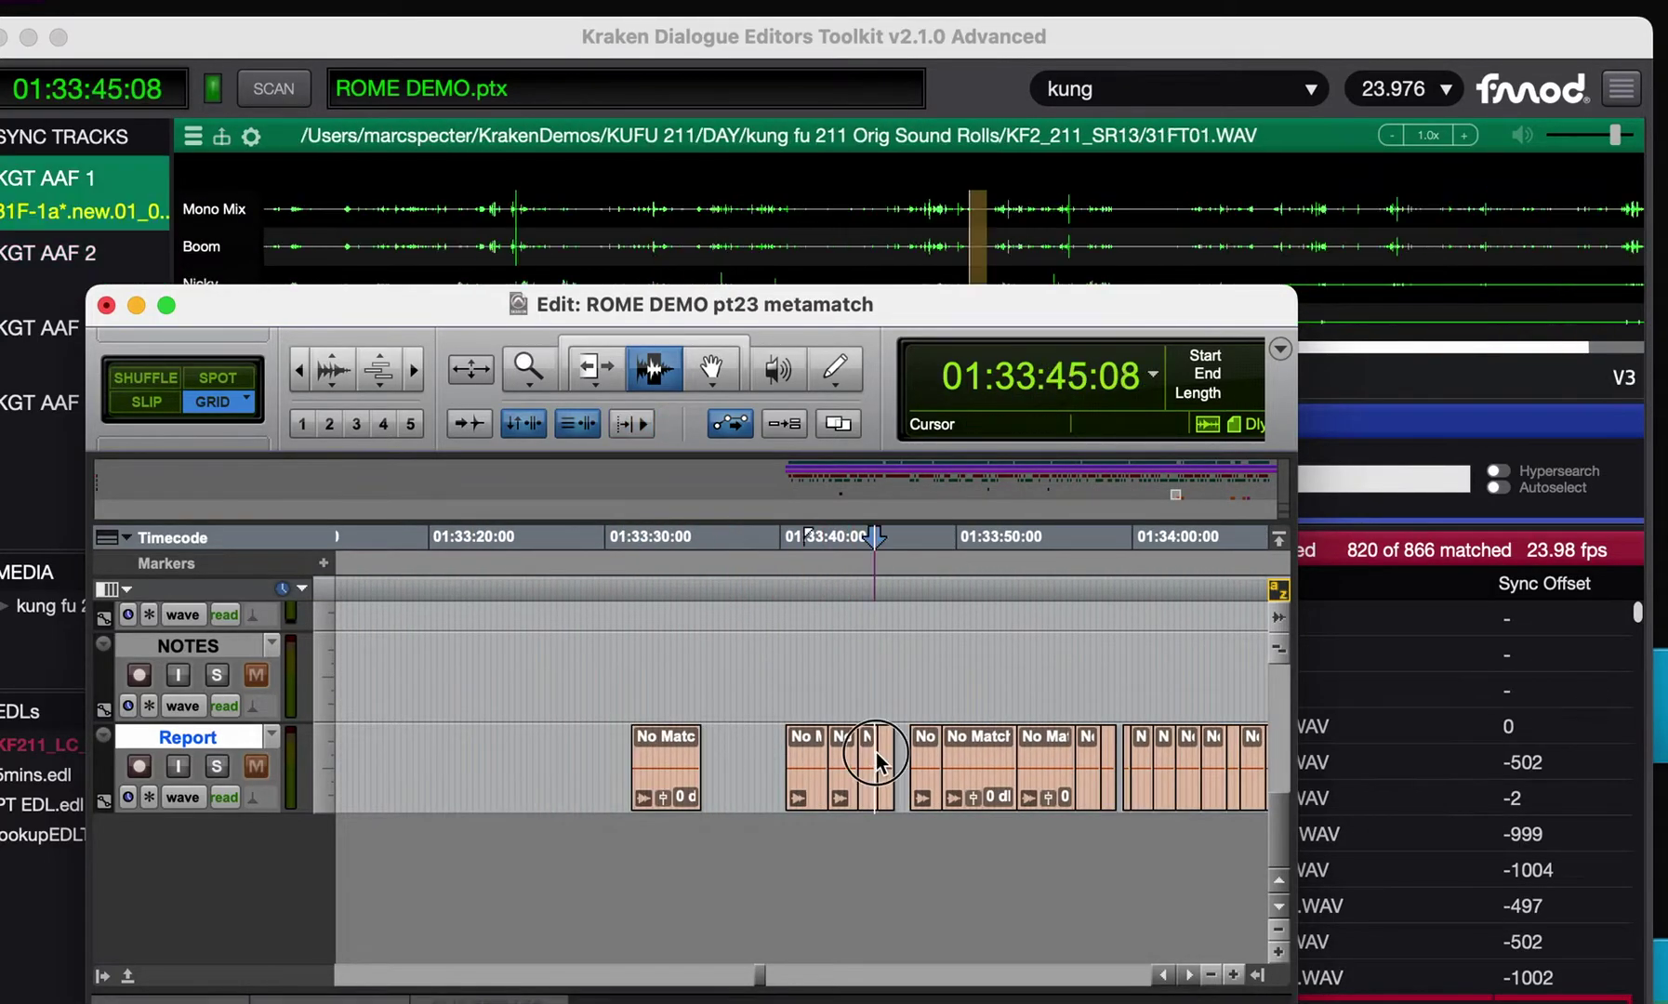
pyautogui.click(919, 757)
# Step: Place the edit cursor at 01:33:46:11 and check the sources of the corresponding events in Kraken's KF211_LC_220315 Sound EDL
pyautogui.click(1382, 768)
pyautogui.scroll(-15, 1382, 768)
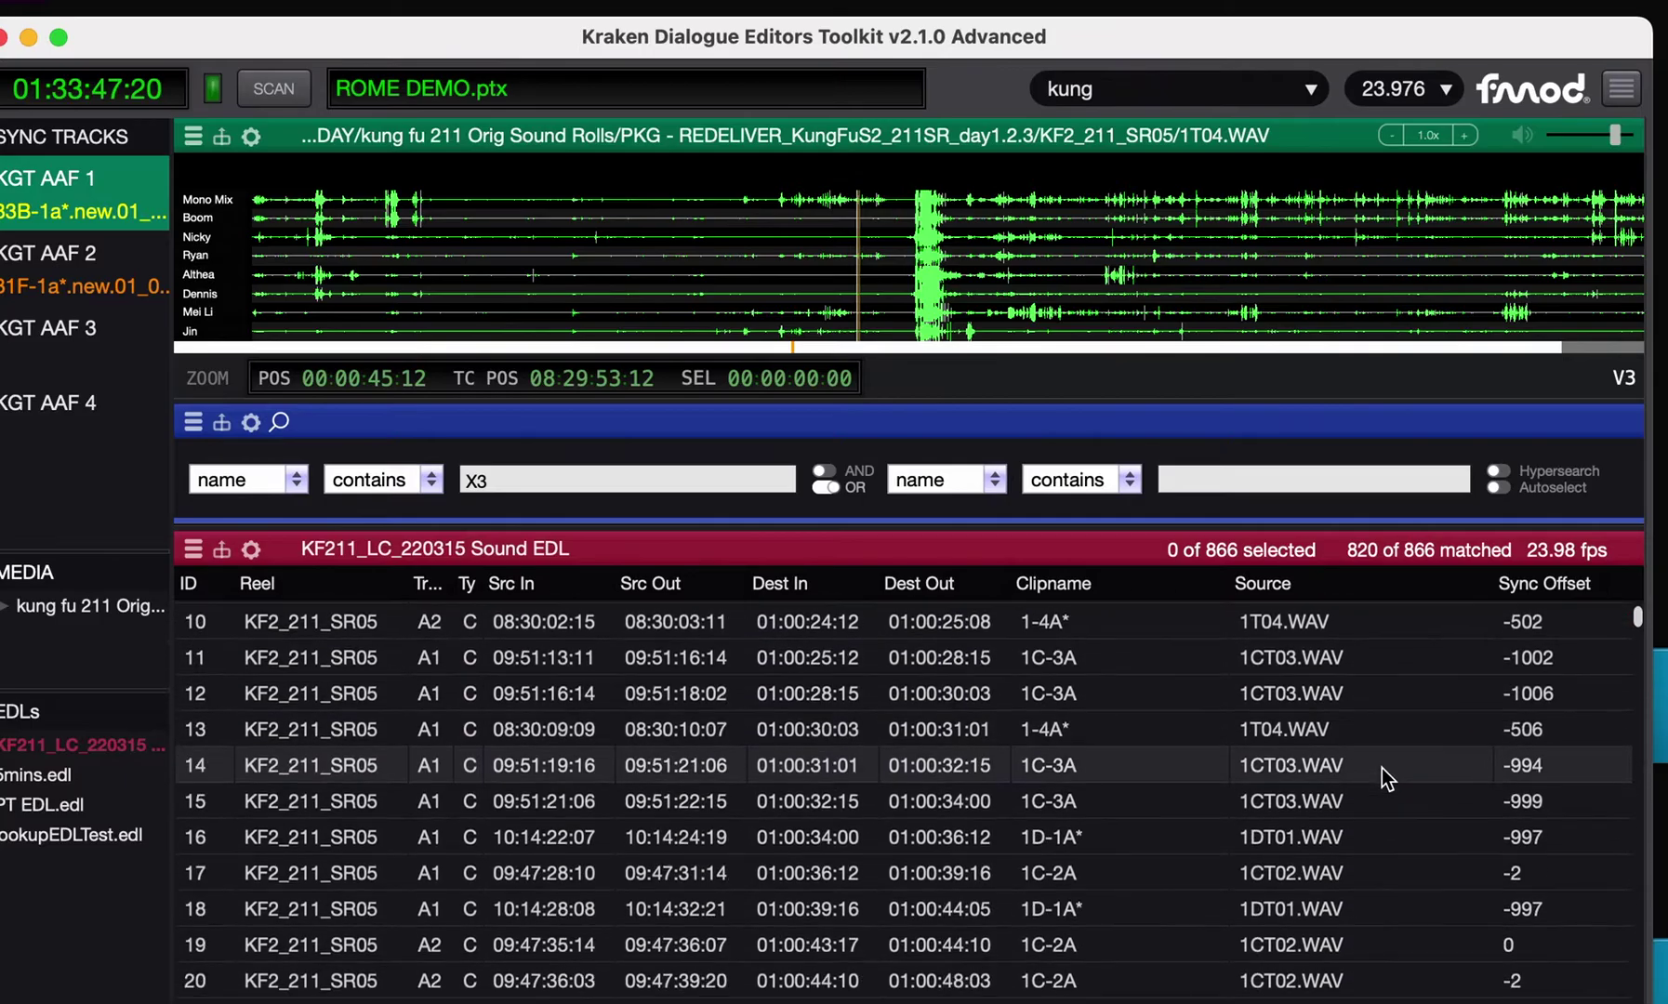
pyautogui.press('super+Tab')
pyautogui.click(838, 722)
pyautogui.click(893, 715)
pyautogui.press('super+Tab')
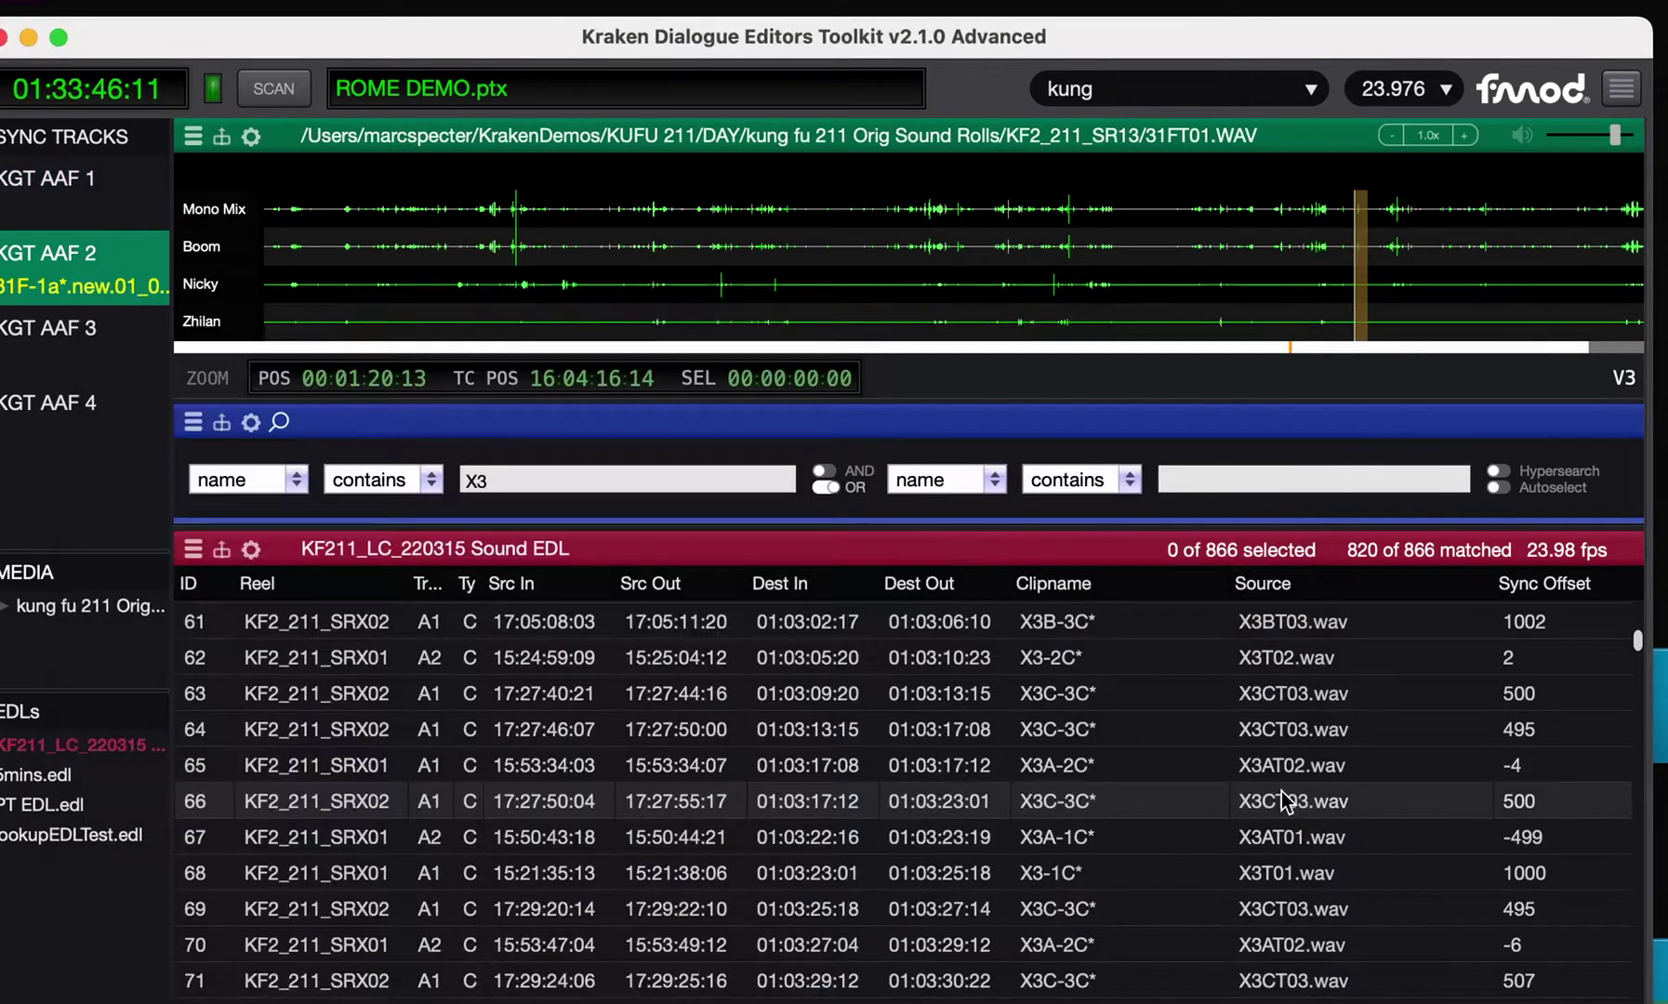
pyautogui.scroll(-8, 1281, 792)
pyautogui.scroll(-20, 1469, 752)
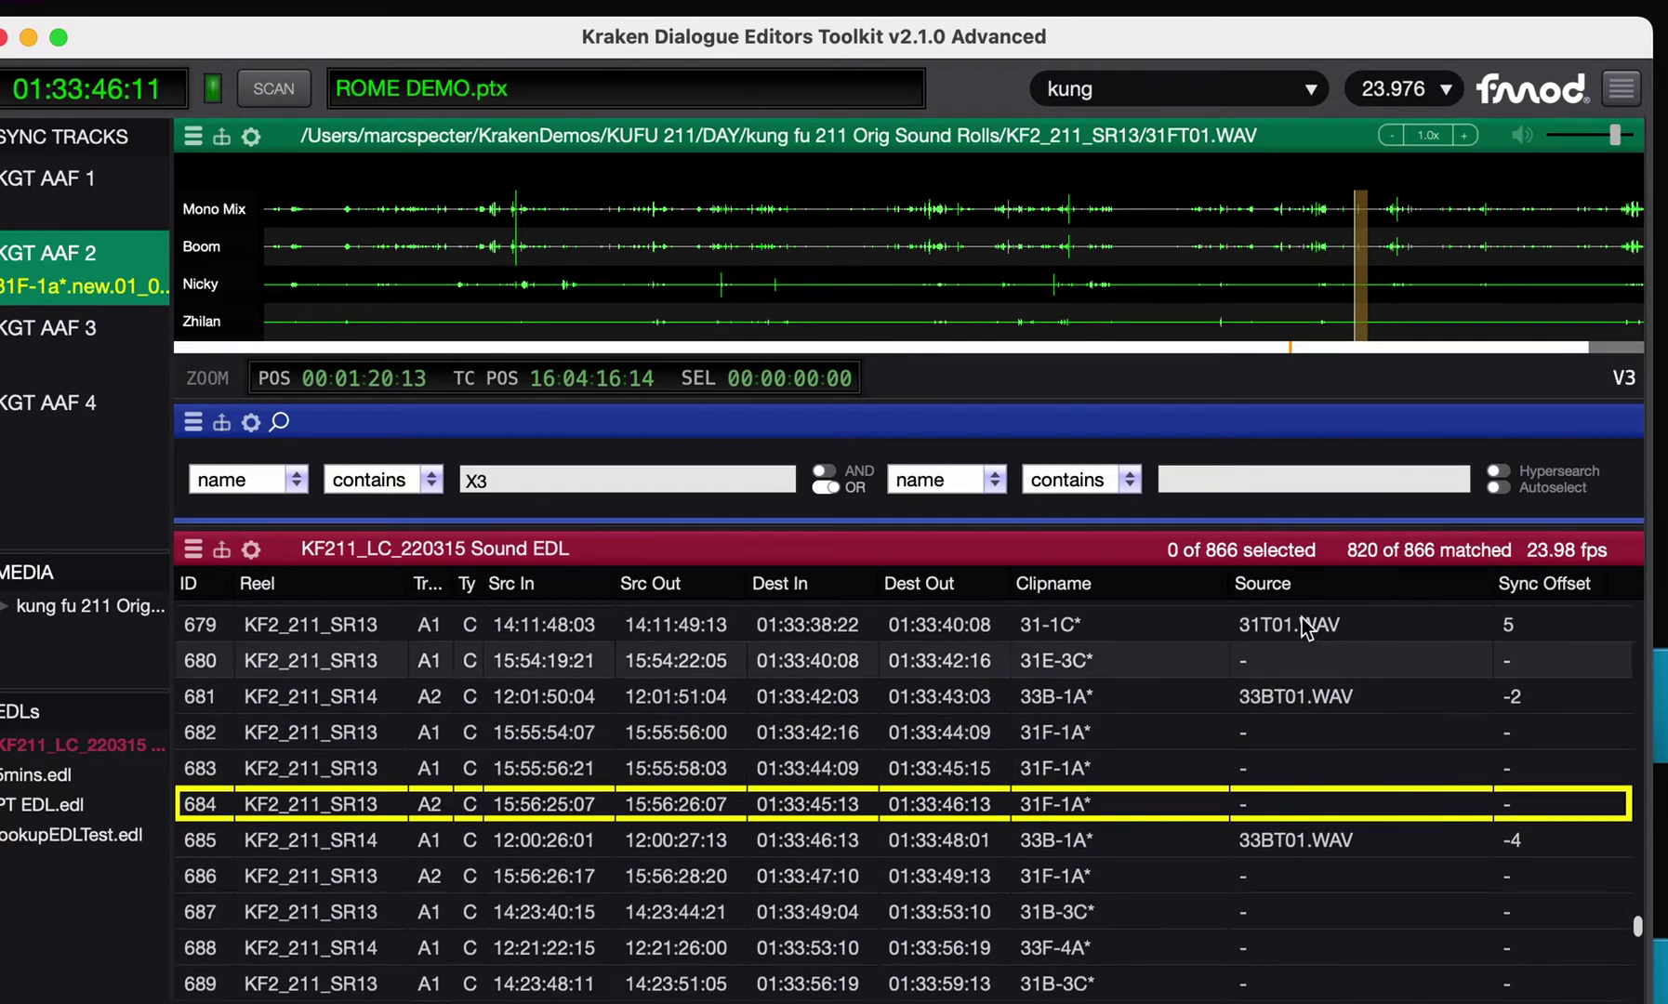
# Step: Return to Pro Tools and survey the remaining No Match clips on the Report track from about 01:38:32 onward
pyautogui.press('super+Tab')
pyautogui.hscroll(1, 884, 744)
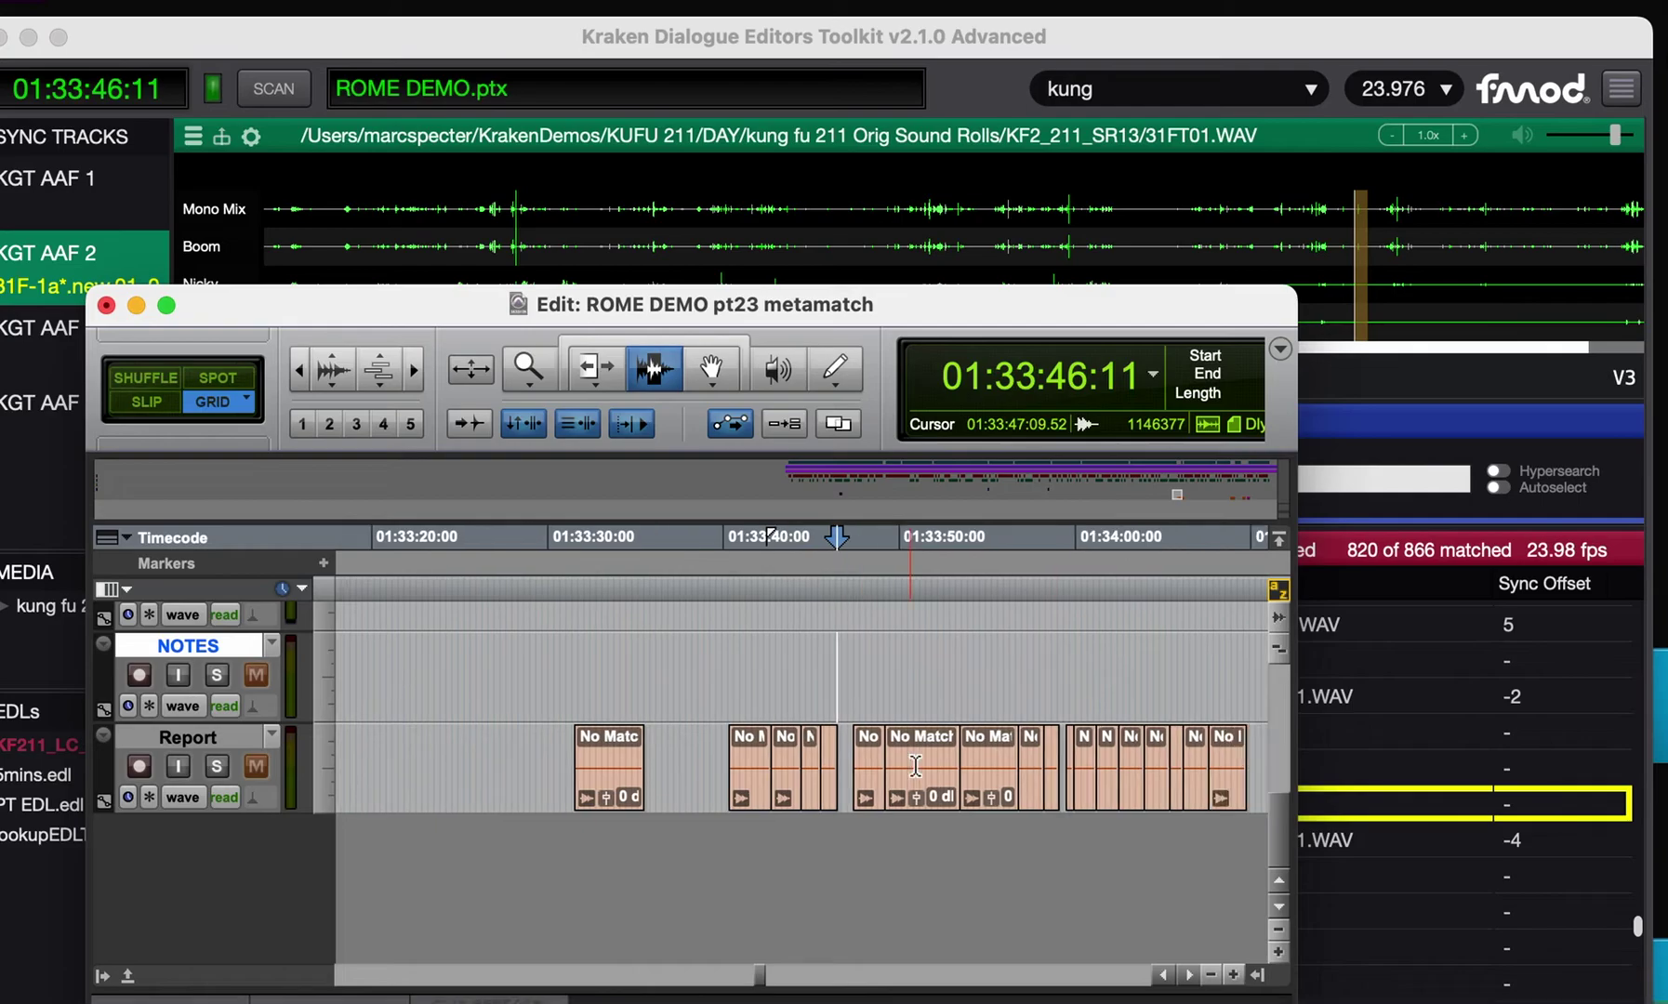
pyautogui.click(997, 704)
pyautogui.press('r')
pyautogui.press('r')
pyautogui.press('r')
pyautogui.press('r')
pyautogui.click(1118, 756)
pyautogui.press('t')
pyautogui.press('t')
pyautogui.press('t')
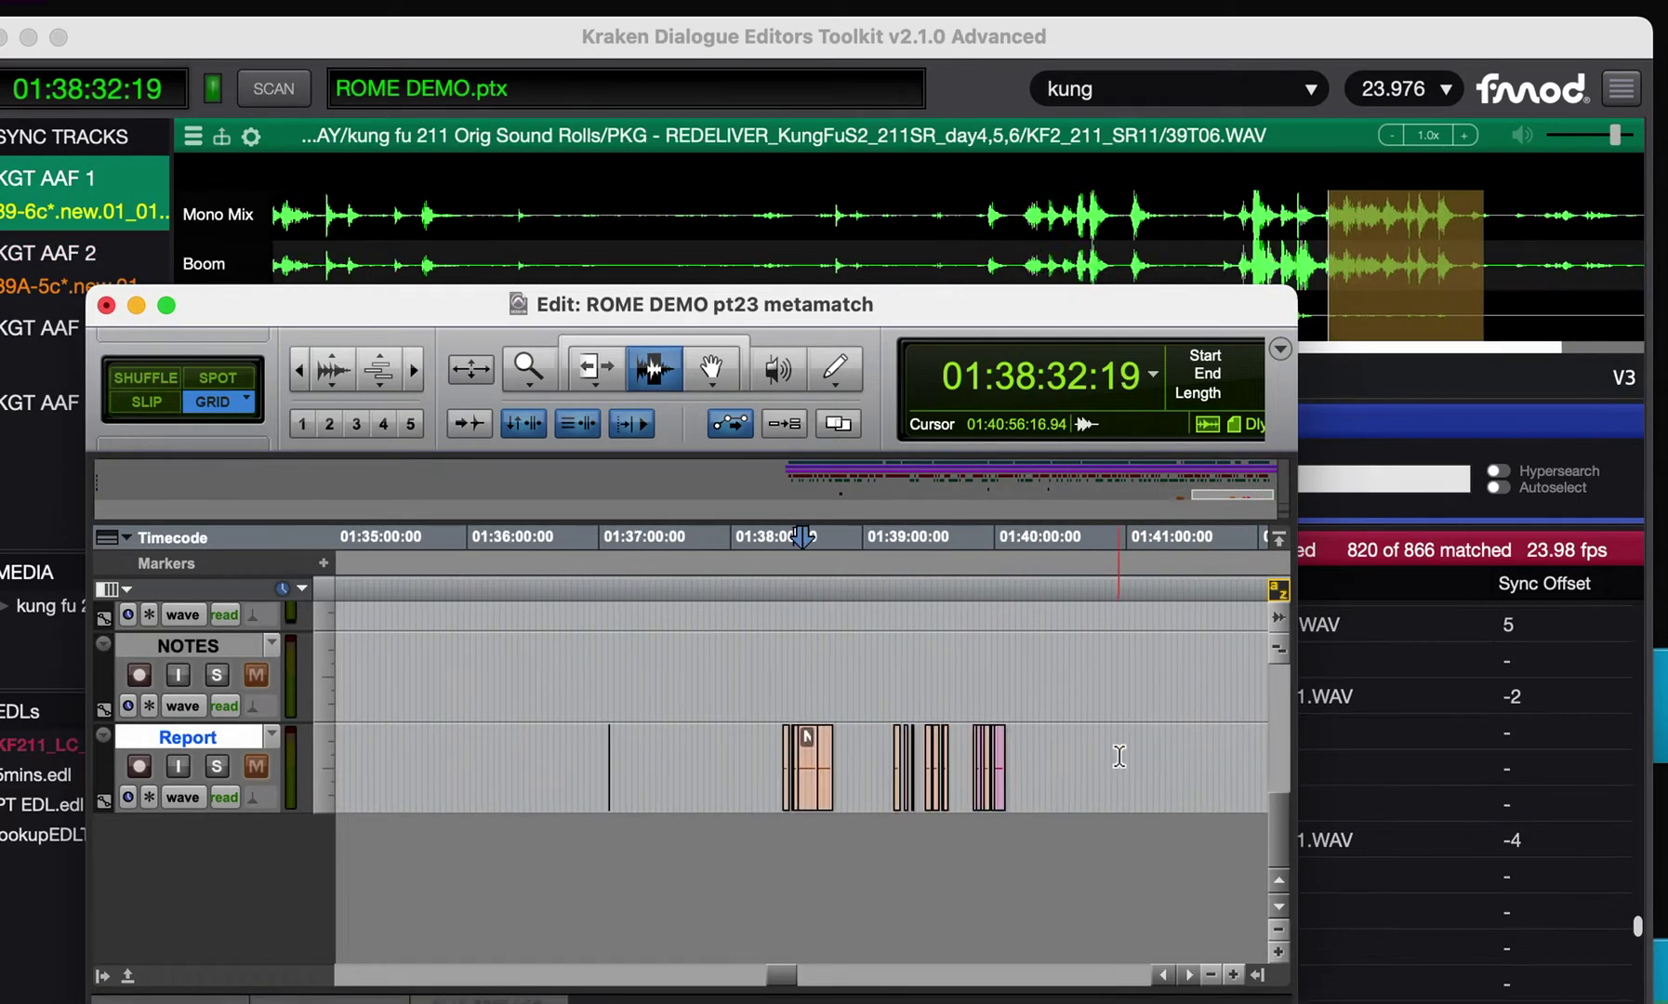
pyautogui.press('t')
pyautogui.press('t')
pyautogui.hscroll(10, 869, 763)
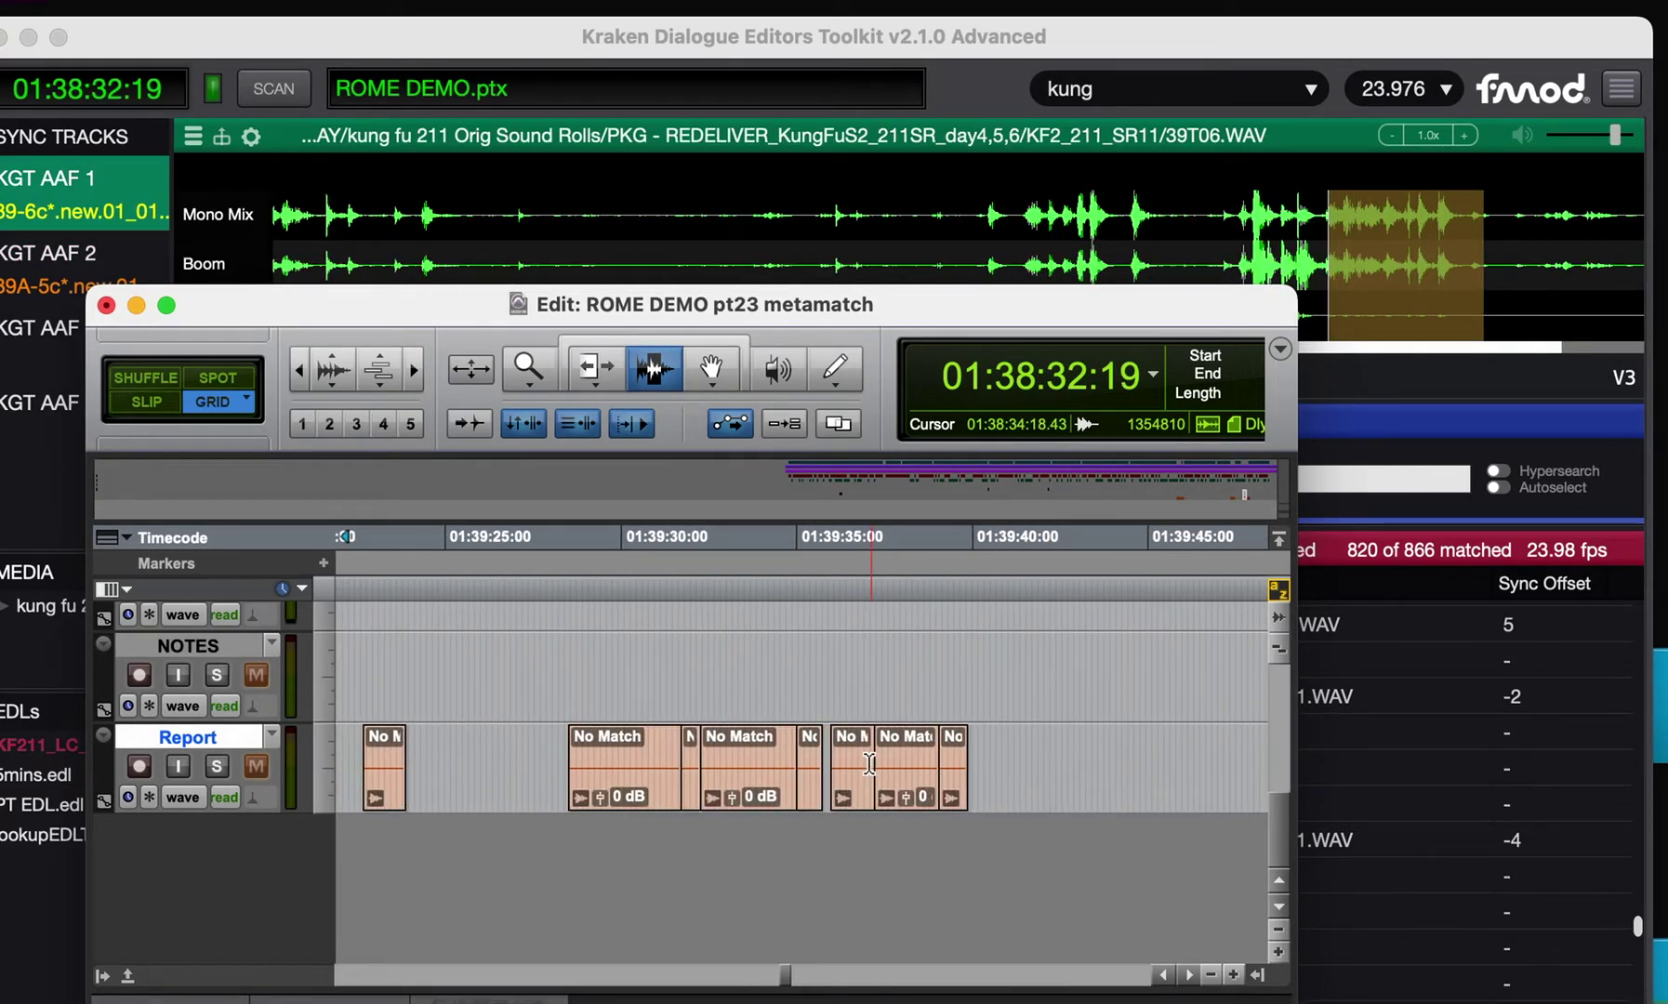
pyautogui.hscroll(3, 869, 764)
# Step: Inspect the Large Sync Offset clips on the Report track between about 01:39:52 and 01:39:55
pyautogui.click(829, 760)
pyautogui.press('t')
pyautogui.press('t')
pyautogui.press('t')
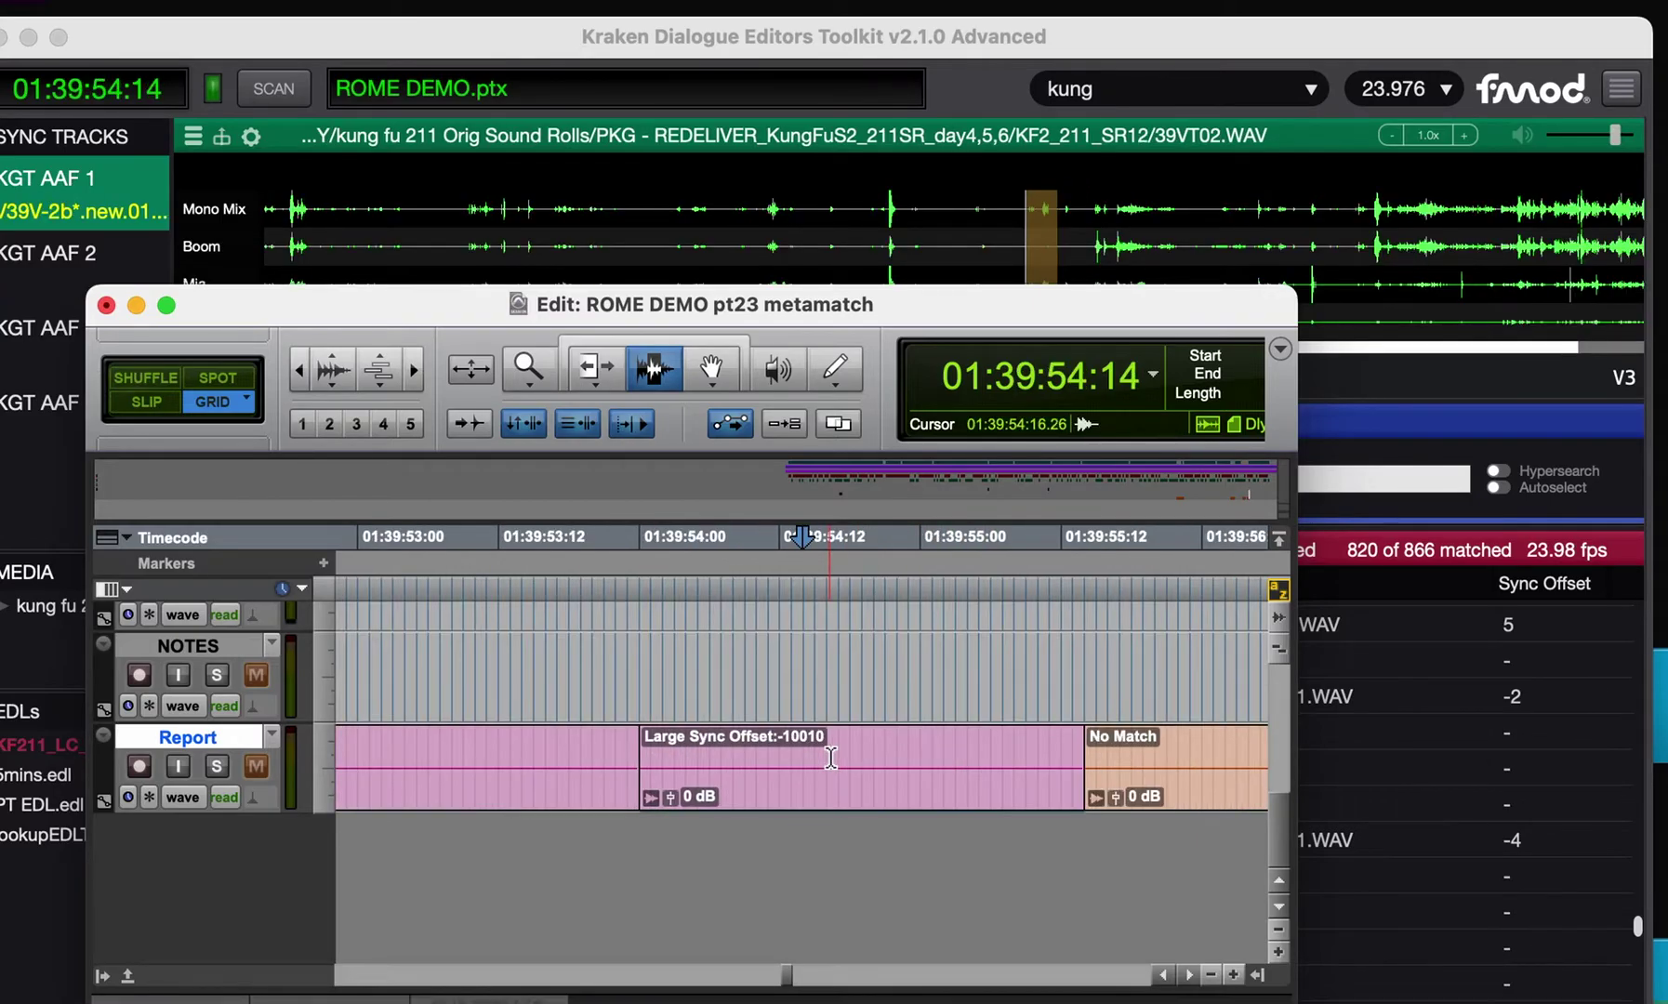
pyautogui.hscroll(-1, 835, 762)
pyautogui.hscroll(-3, 839, 764)
pyautogui.click(576, 753)
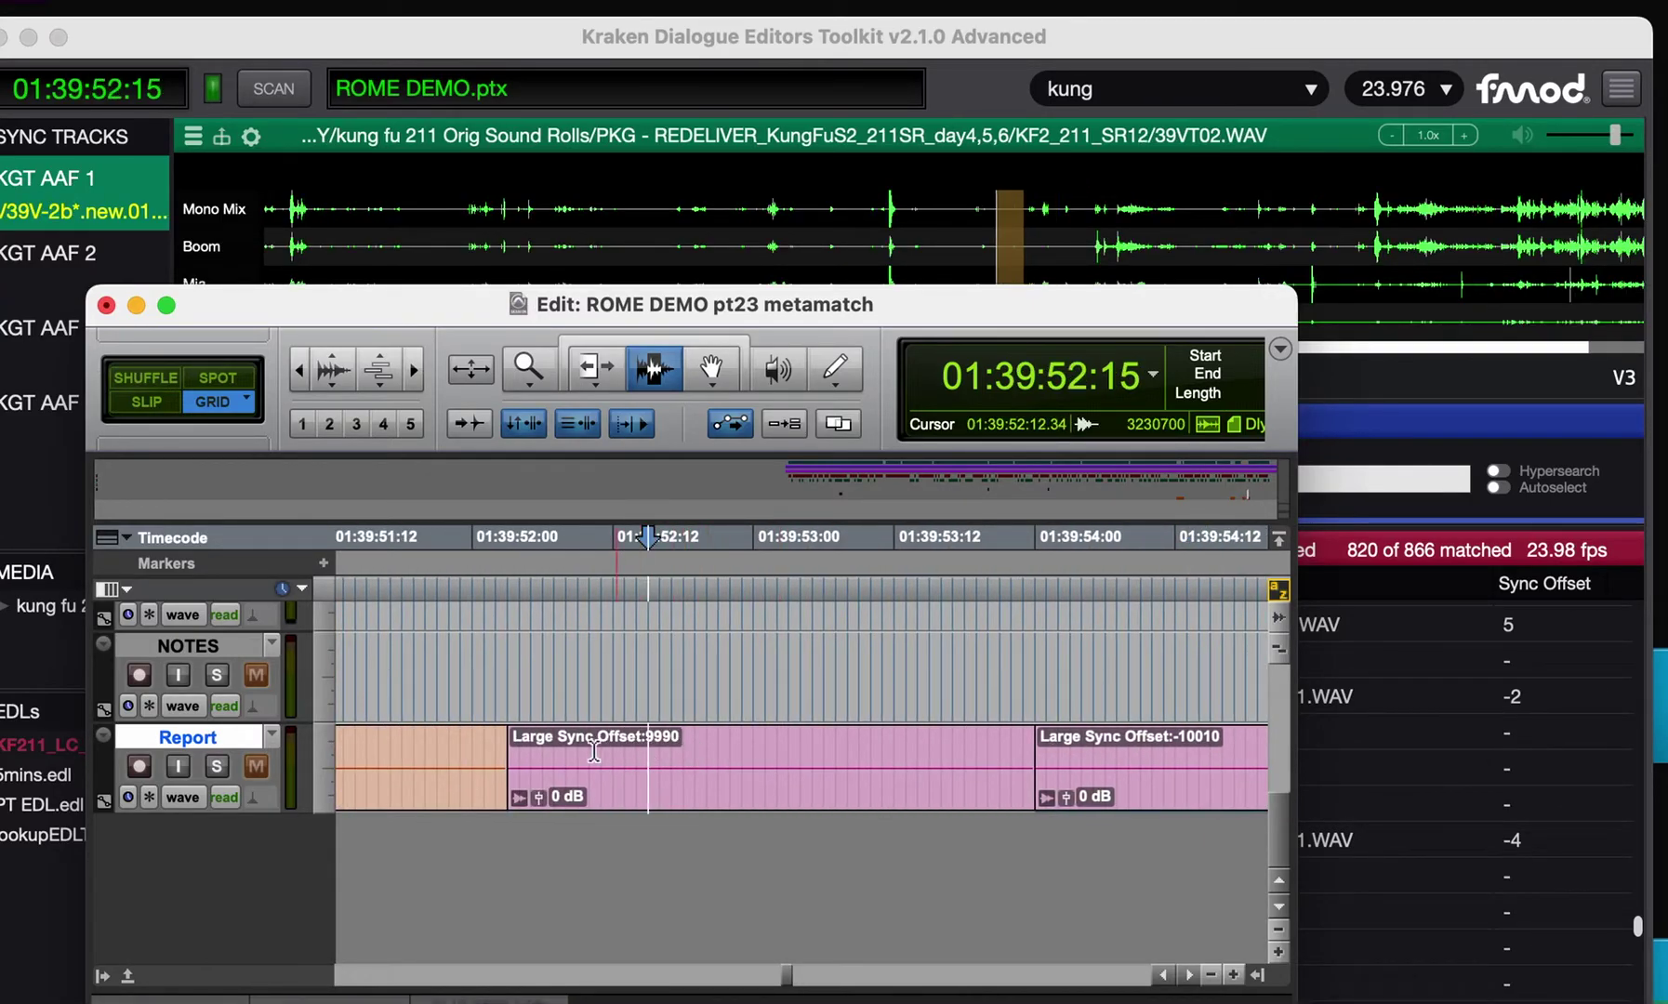
pyautogui.moveTo(577, 753); pyautogui.dragTo(826, 755)
pyautogui.moveTo(987, 755); pyautogui.dragTo(613, 763)
pyautogui.press('n')
pyautogui.click(801, 750)
# Step: Review the last cluster of No Match and Large Sync Offset clips around 01:40:00 at several zoom levels
pyautogui.press('r')
pyautogui.press('r')
pyautogui.press('r')
pyautogui.press('r')
pyautogui.press('r')
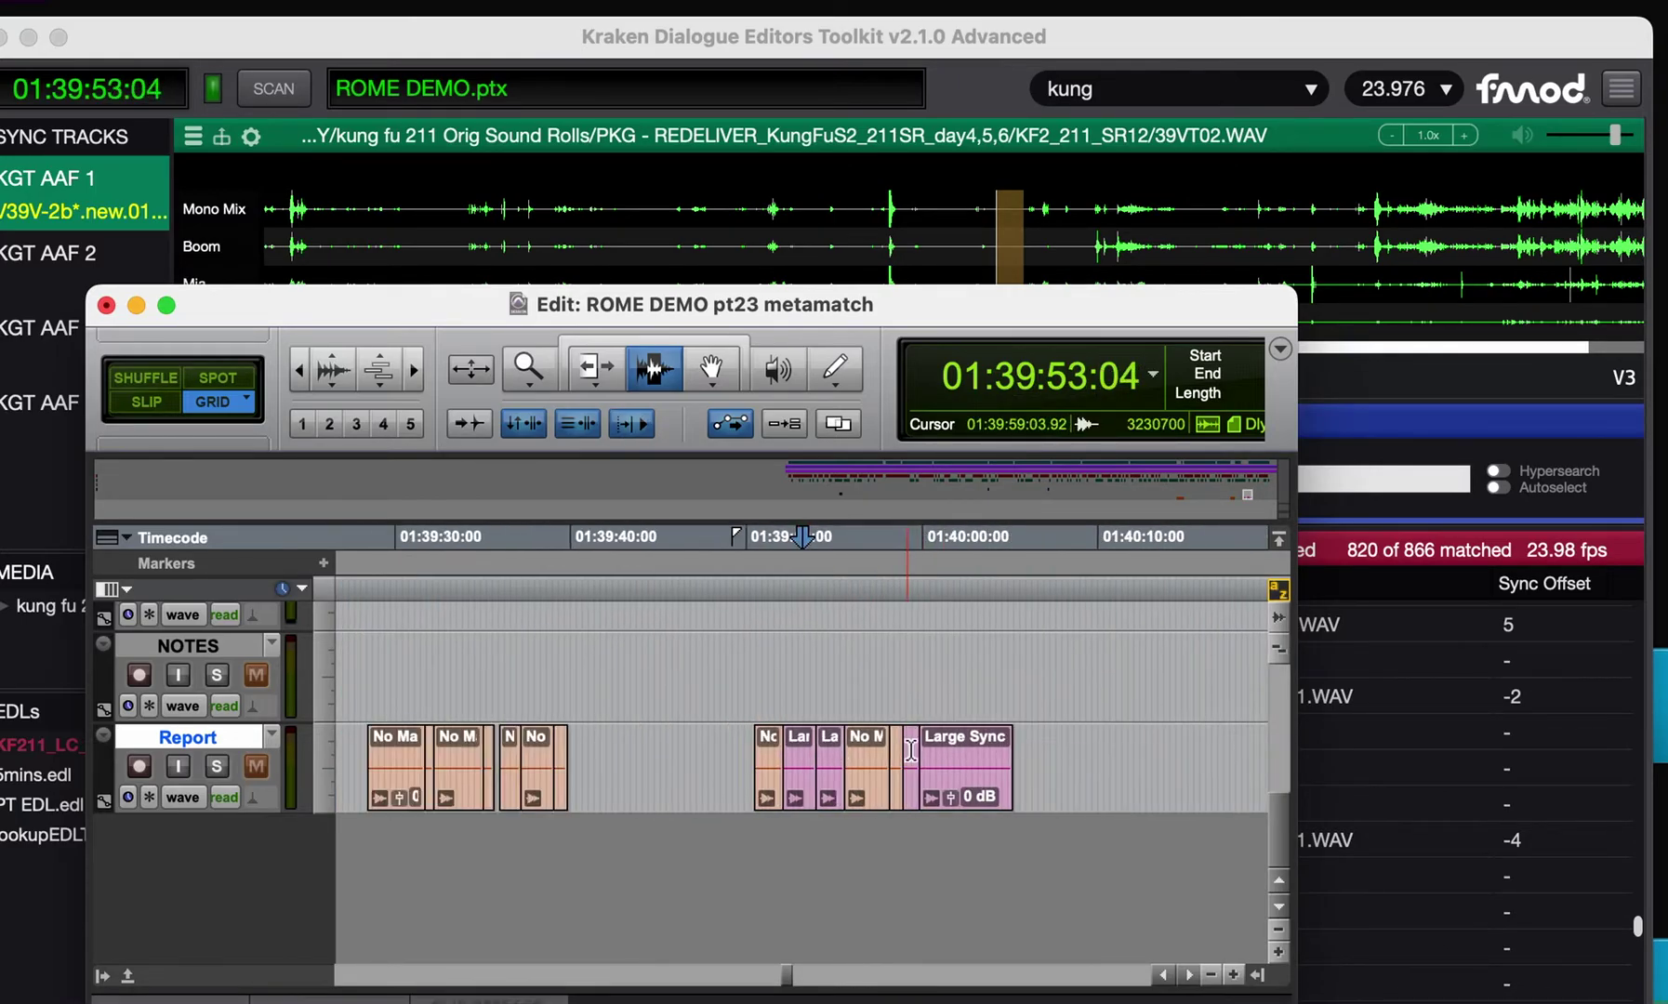
pyautogui.click(842, 772)
pyautogui.press('t')
pyautogui.press('t')
pyautogui.press('t')
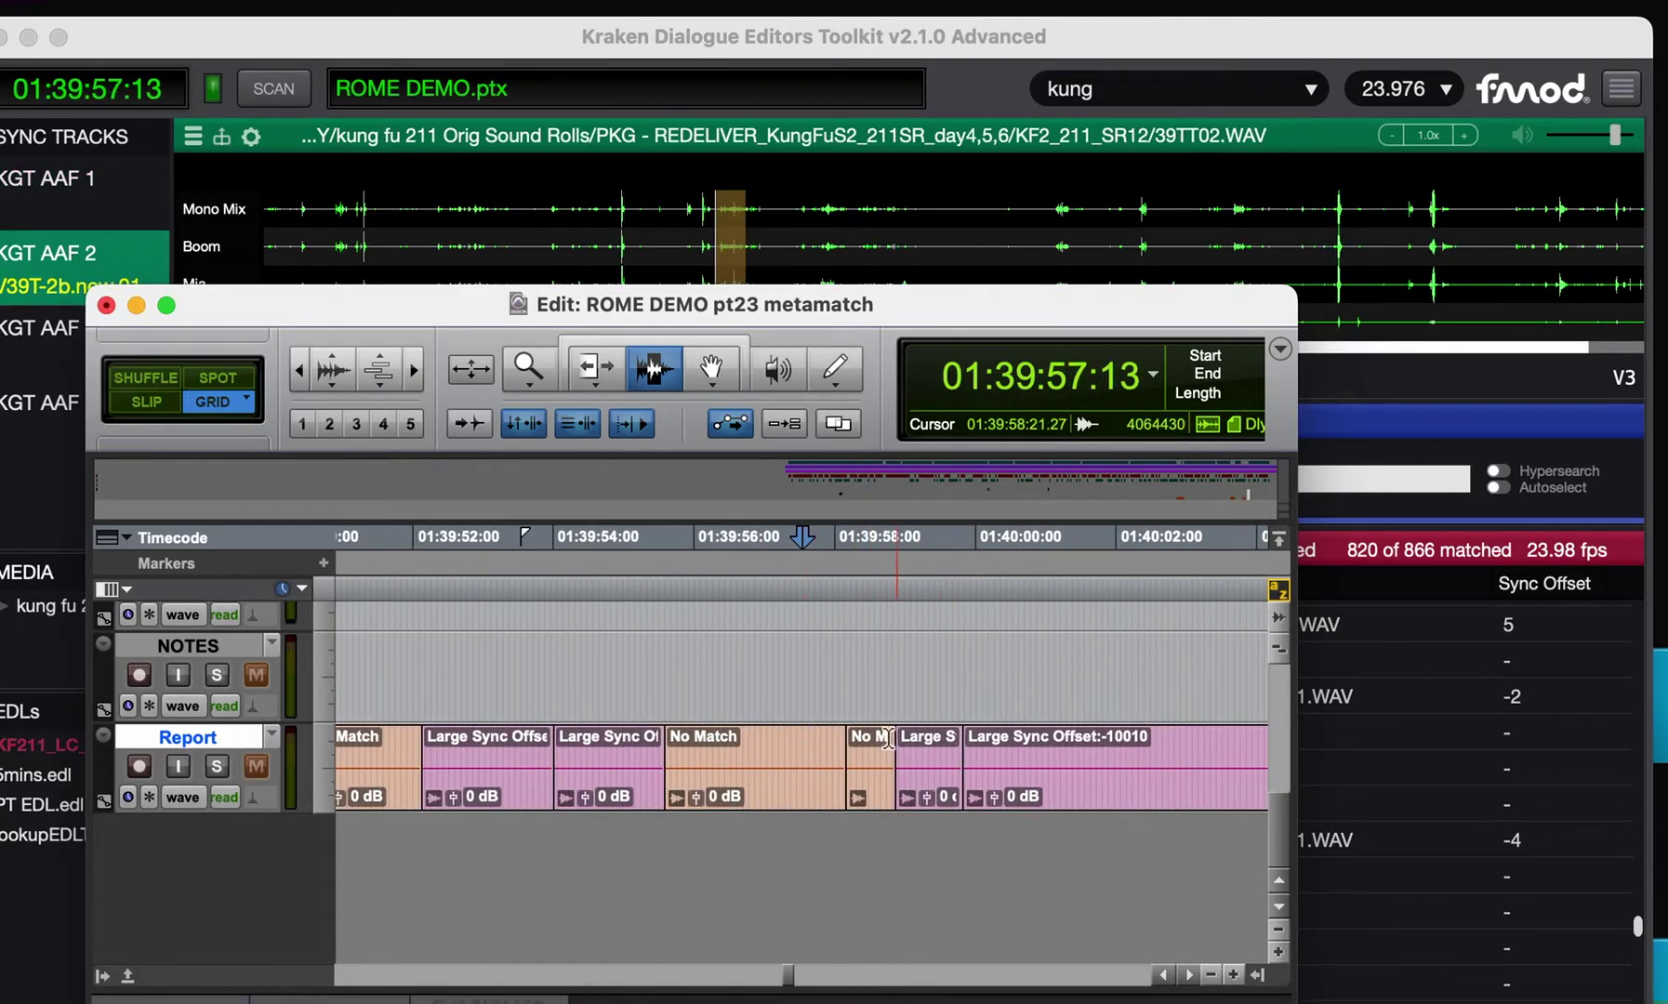
pyautogui.press('r')
pyautogui.press('r')
pyautogui.click(888, 760)
pyautogui.scroll(4, 888, 761)
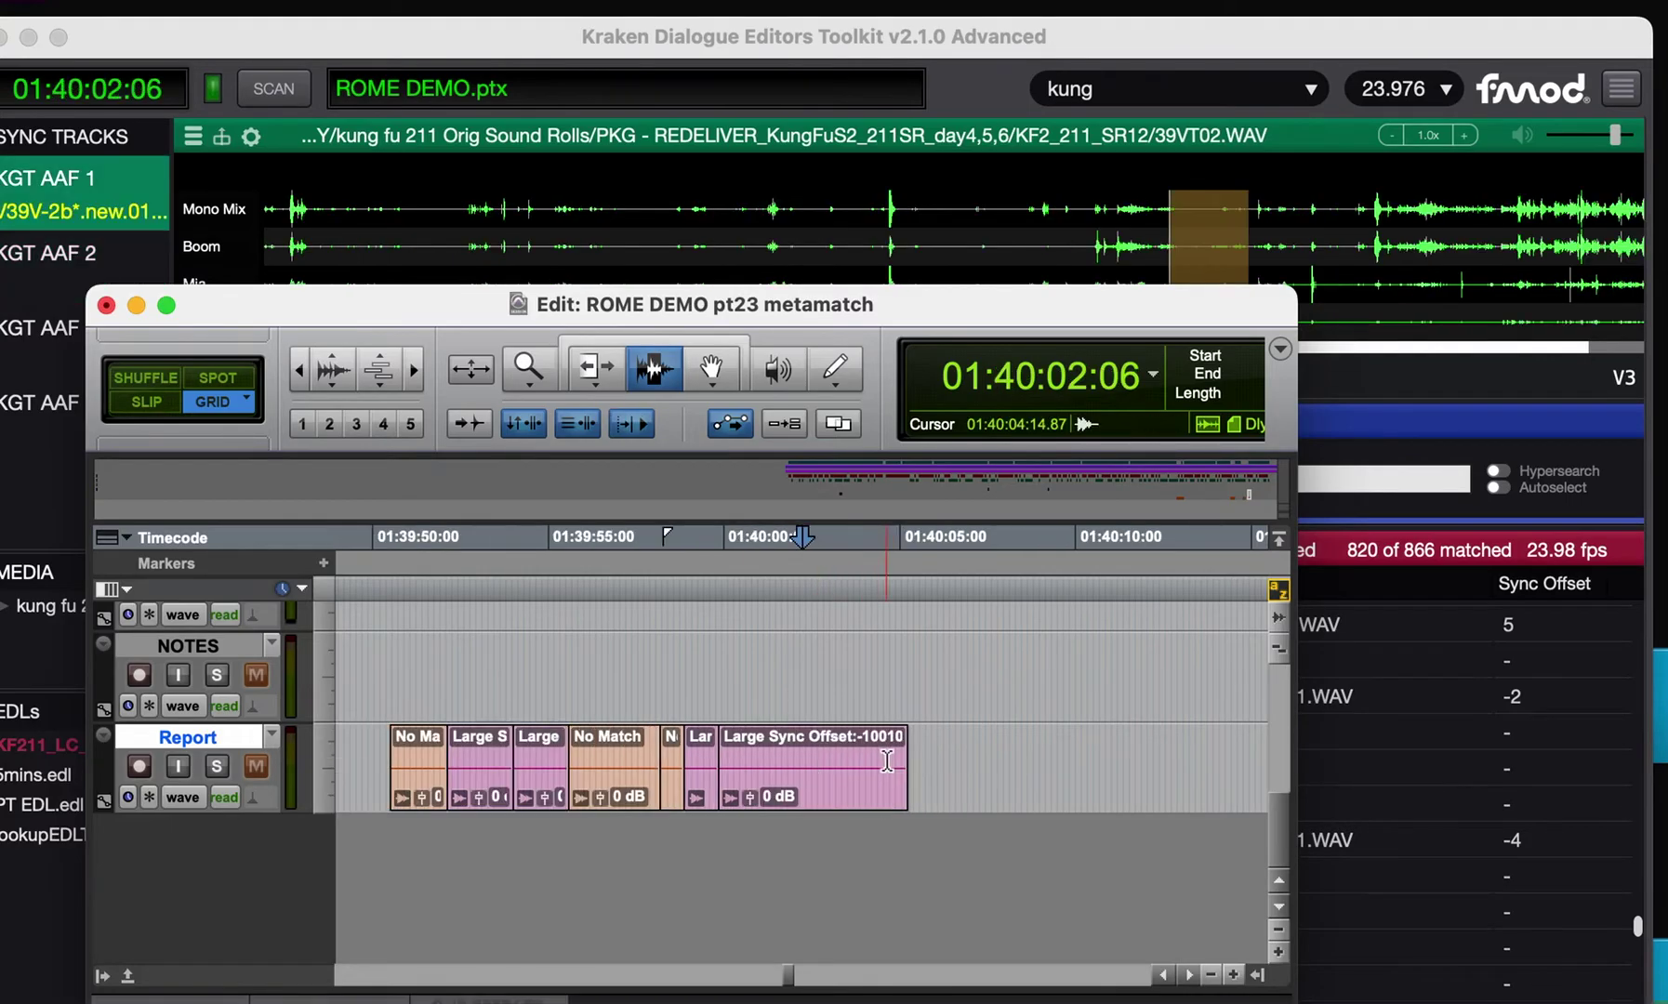
pyautogui.scroll(-3, 808, 761)
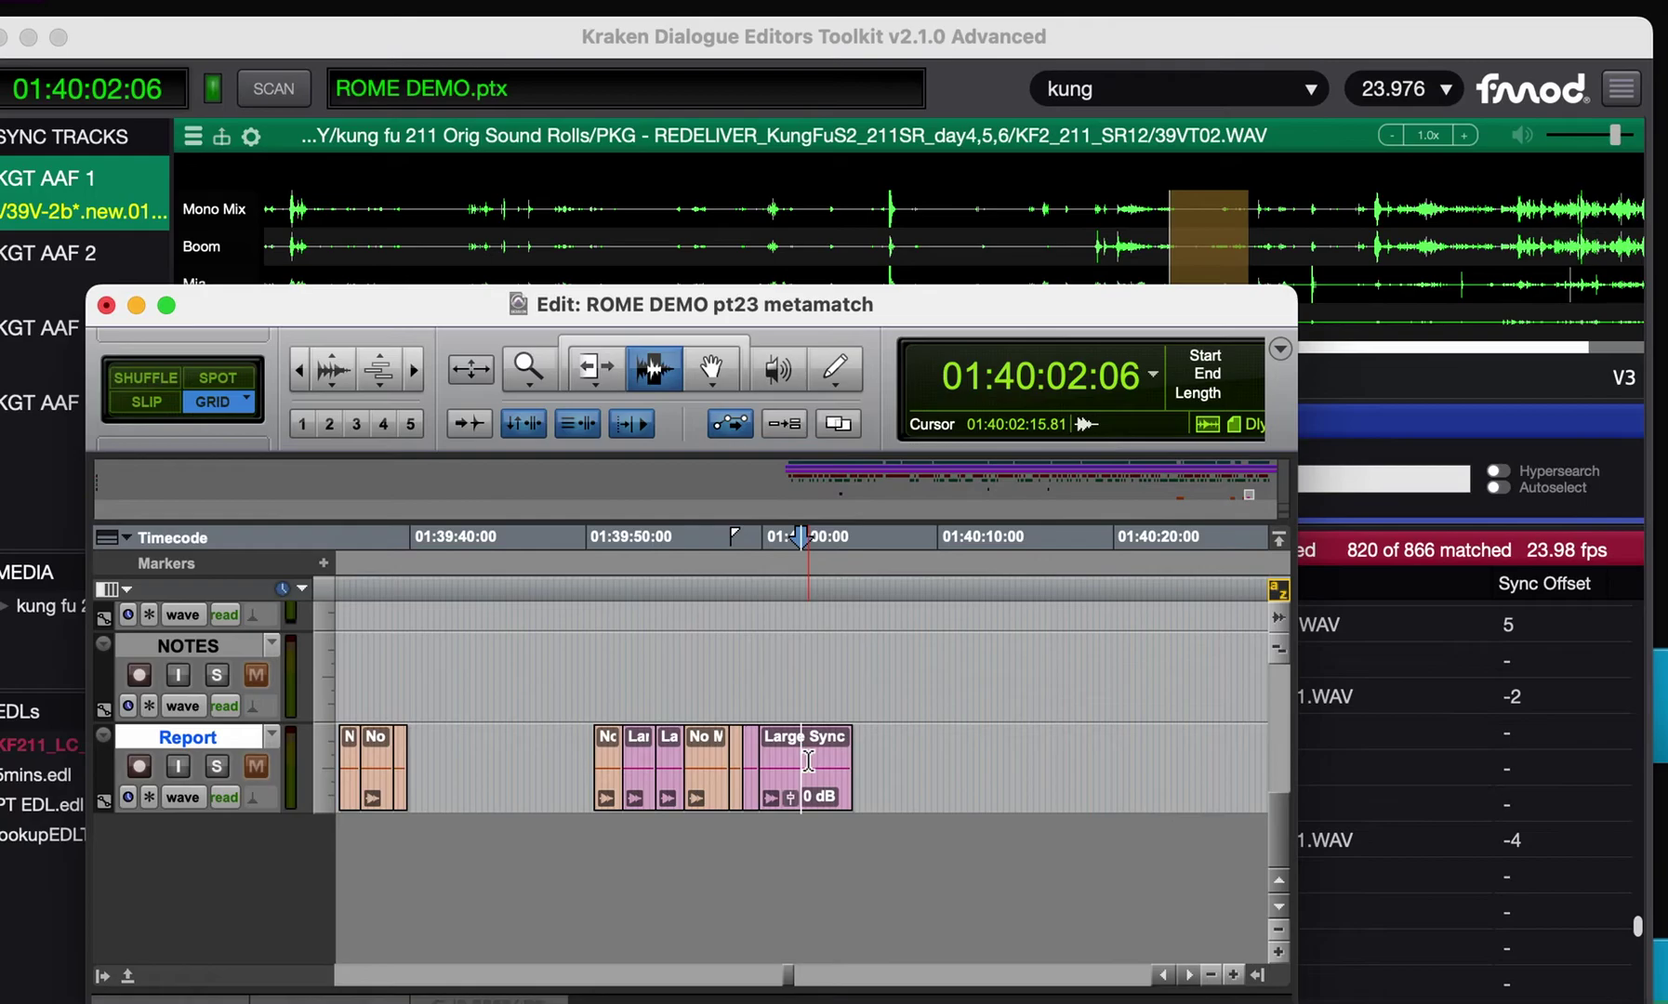
pyautogui.click(699, 757)
pyautogui.scroll(-2, 698, 755)
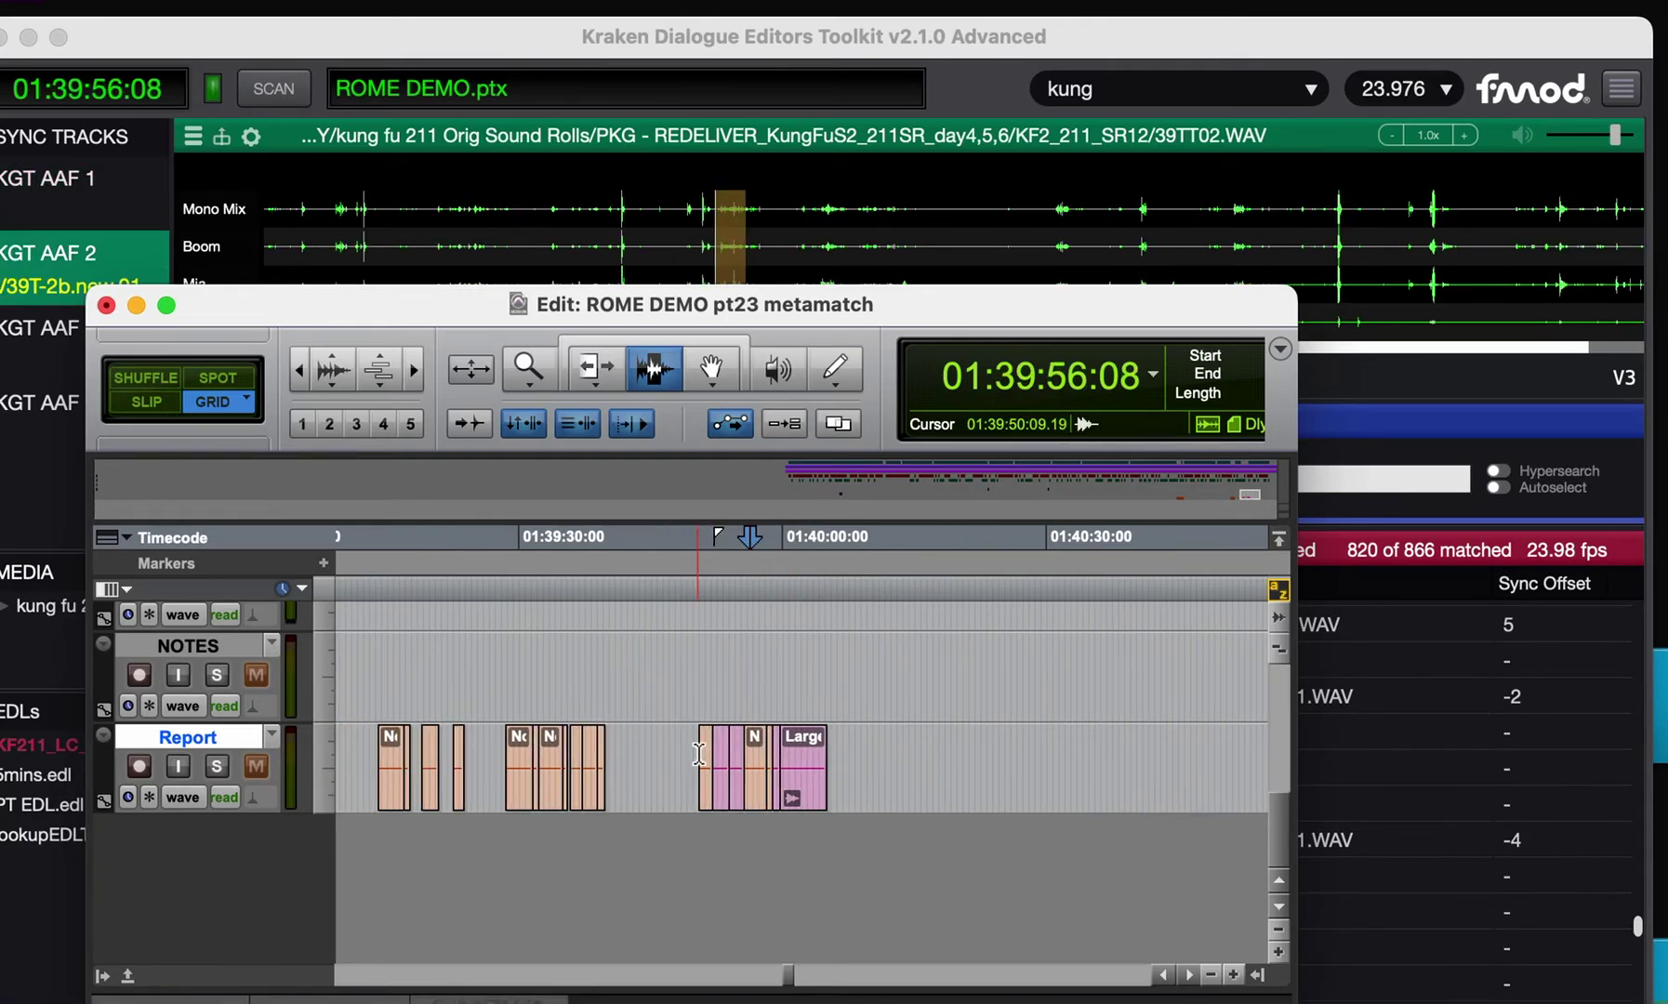